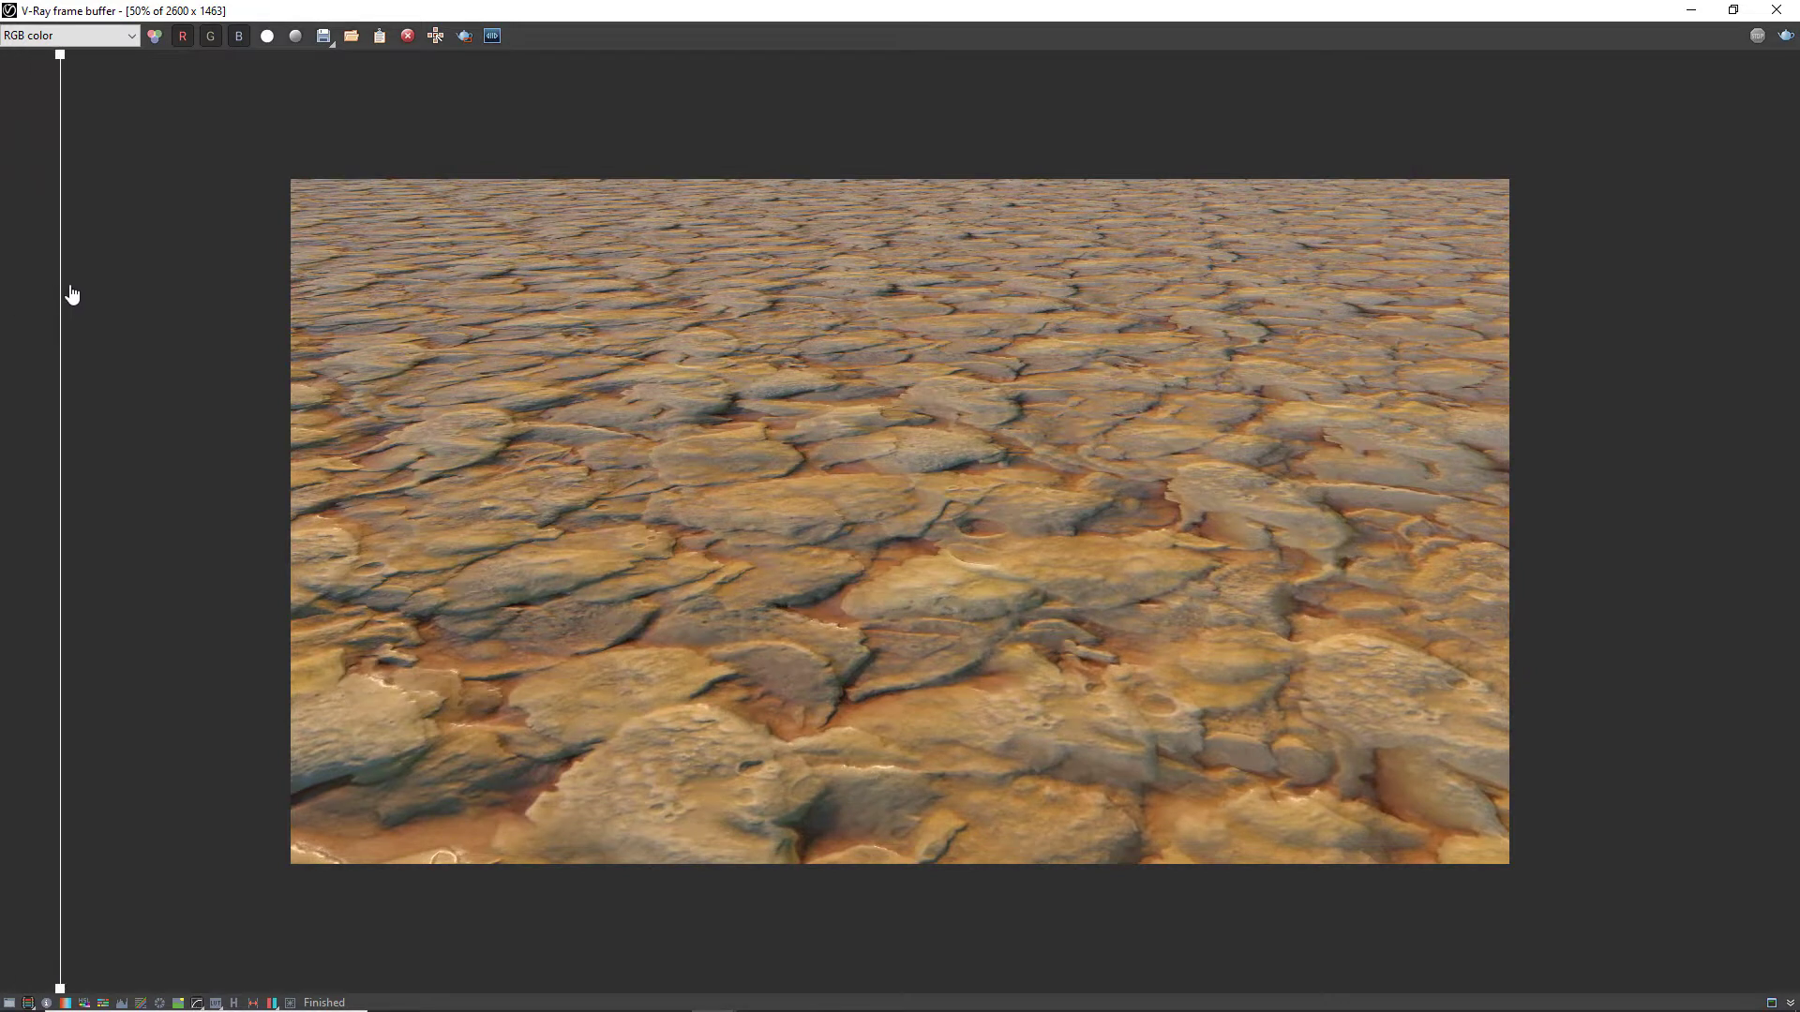
Step: Sweep the comparison divider across the rendered stone ground to compare the two renders
{"action": "left_click_drag", "start_coordinate": [71, 295], "coordinate": [1570, 281]}
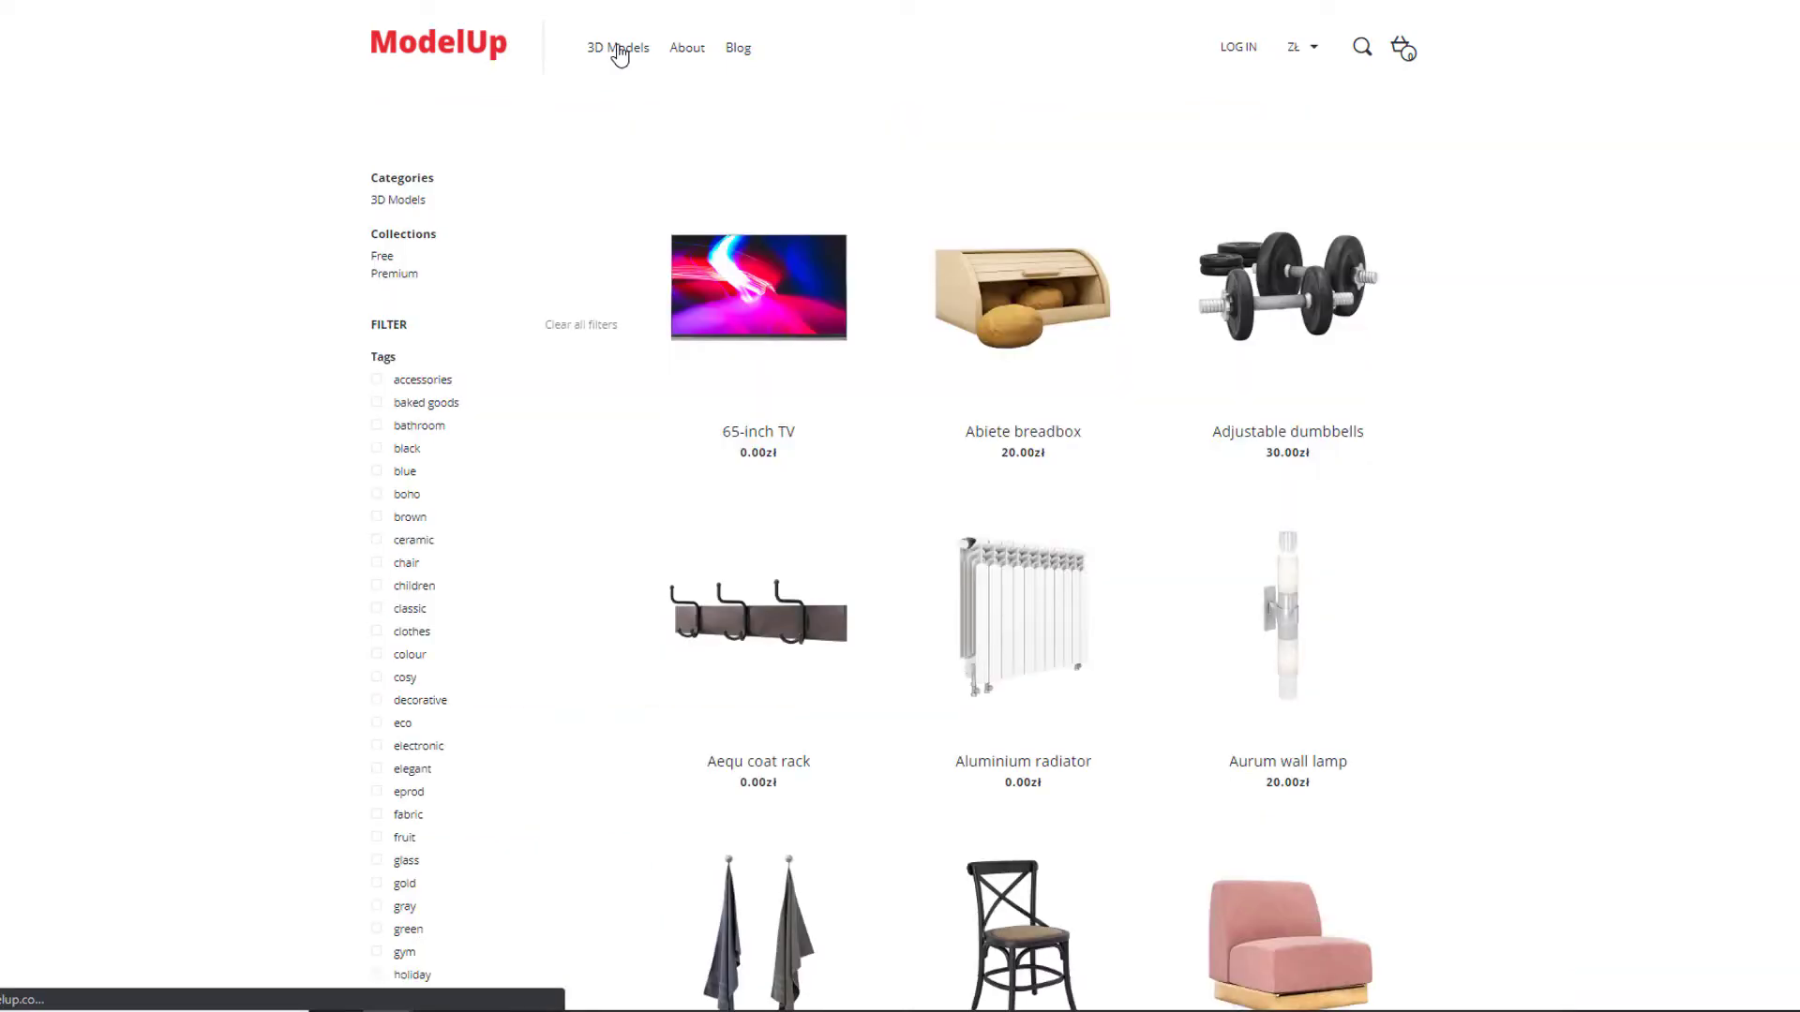
Step: Browse the ModelUp 3D model catalogue past its first page and open the Glass jar model page
{"action": "scroll", "coordinate": [1451, 575], "scroll_direction": "down", "scroll_amount": 20}
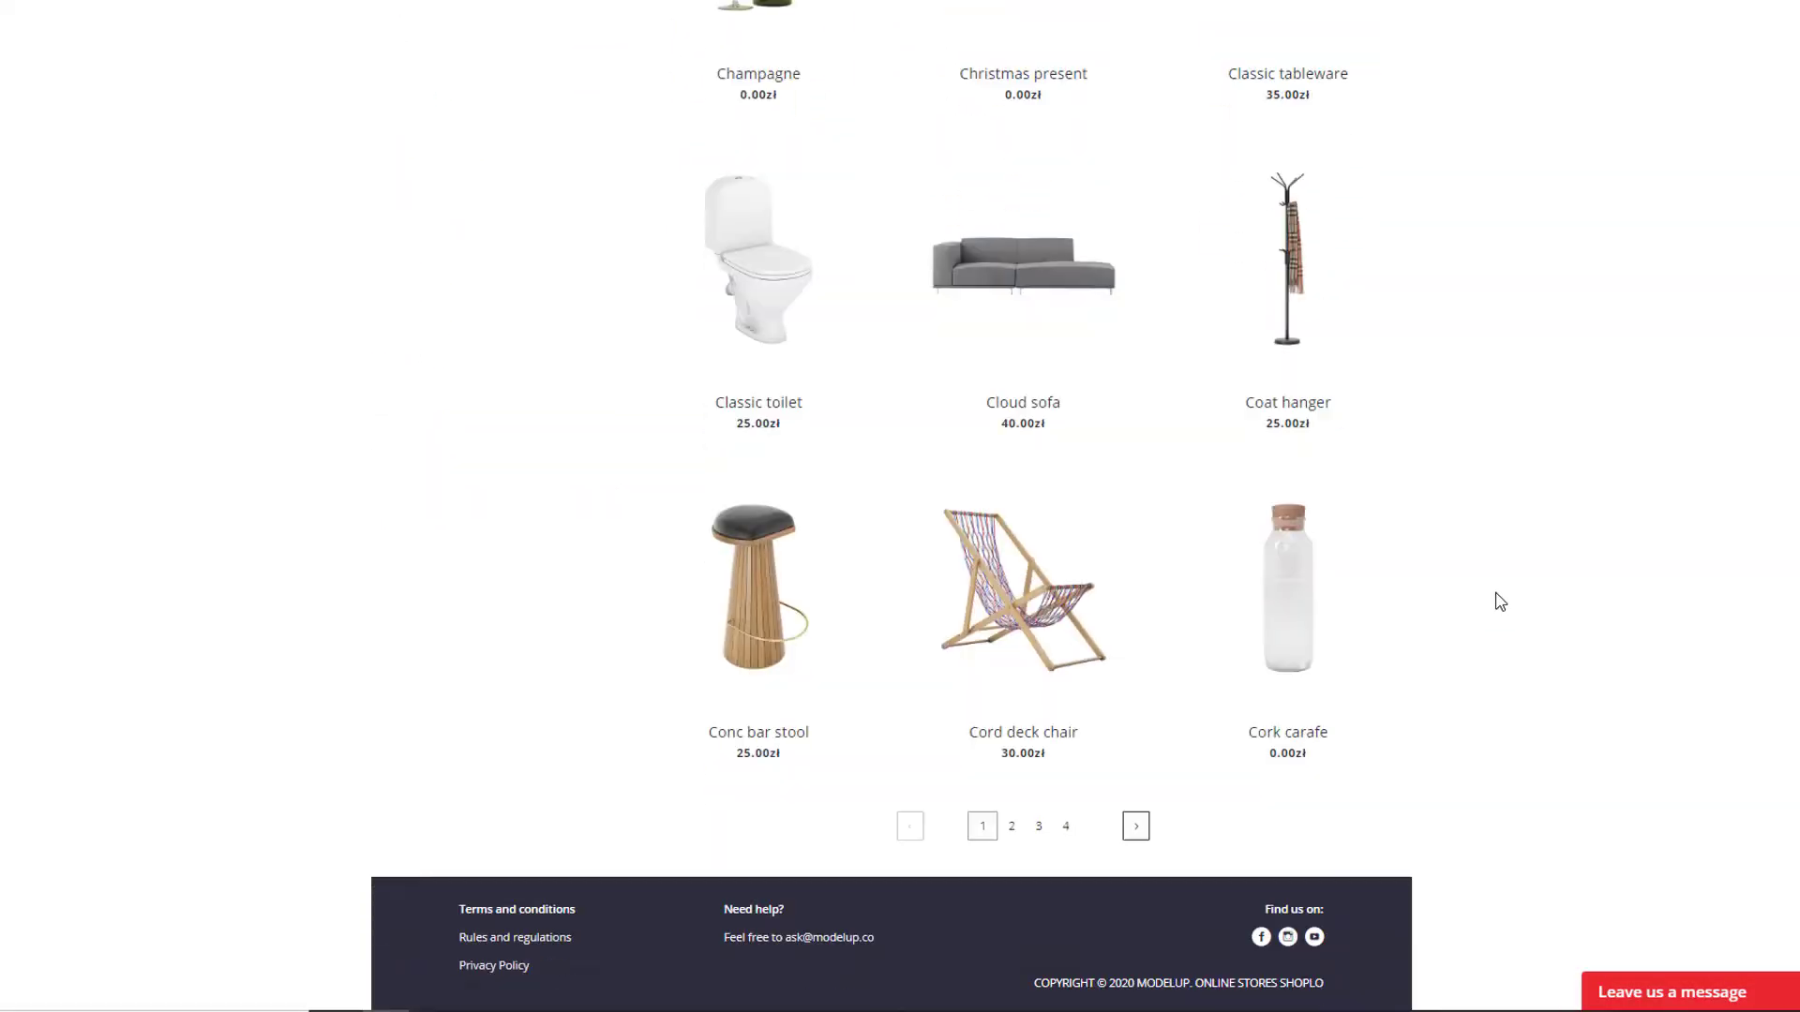
{"action": "left_click", "coordinate": [1137, 827]}
{"action": "scroll", "coordinate": [1475, 763], "scroll_direction": "down", "scroll_amount": 15}
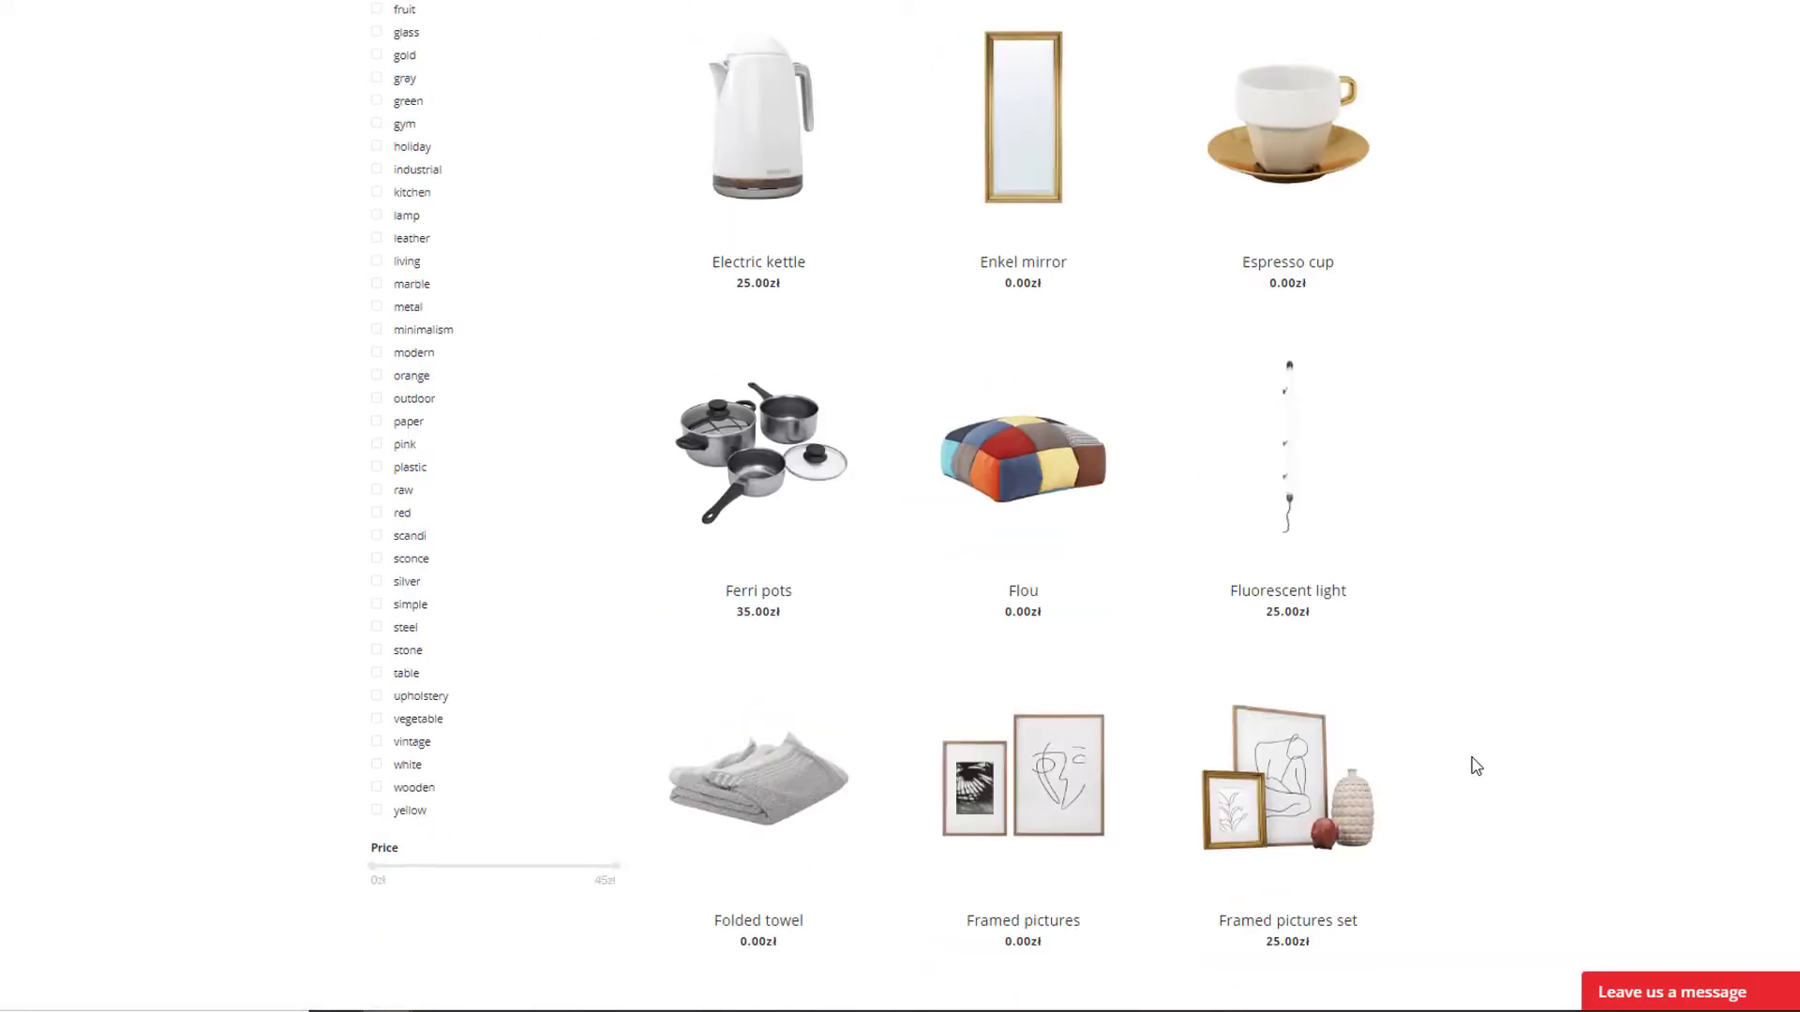
{"action": "left_click", "coordinate": [1331, 513]}
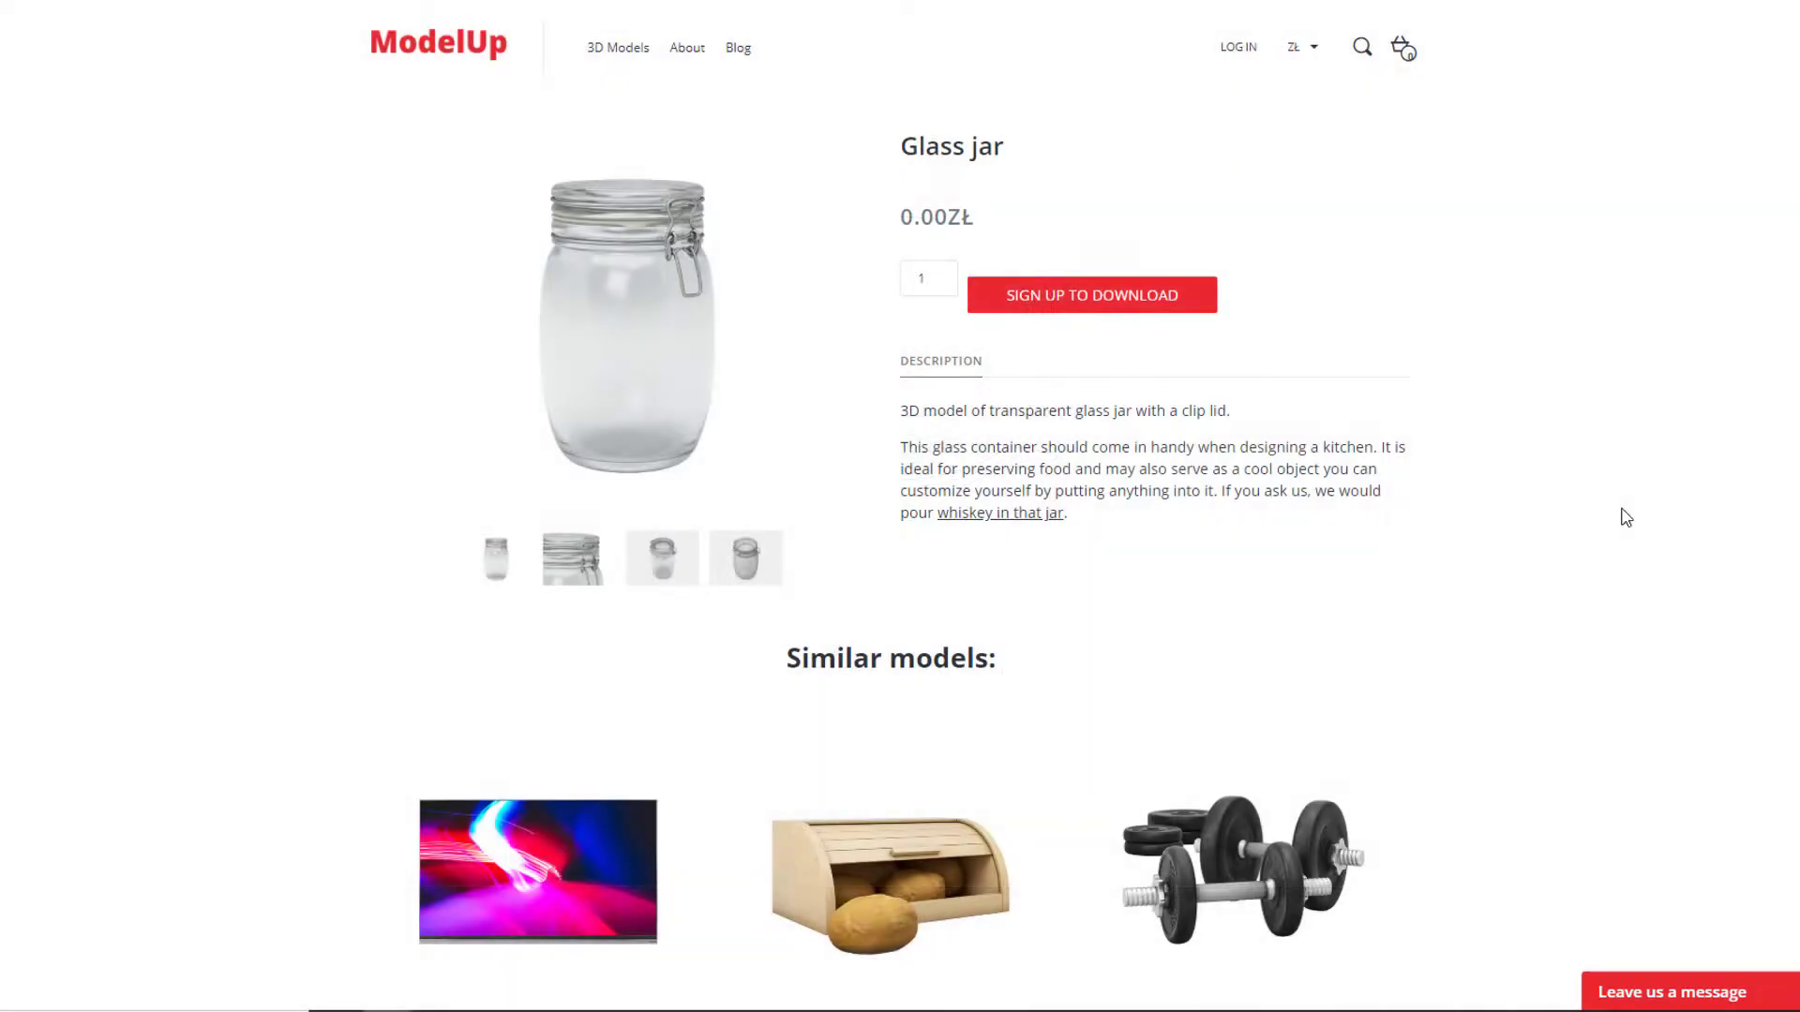
Step: Sign in to the ModelUp account, download Glass-jar.zip and show it in its folder
{"action": "left_click", "coordinate": [1067, 312]}
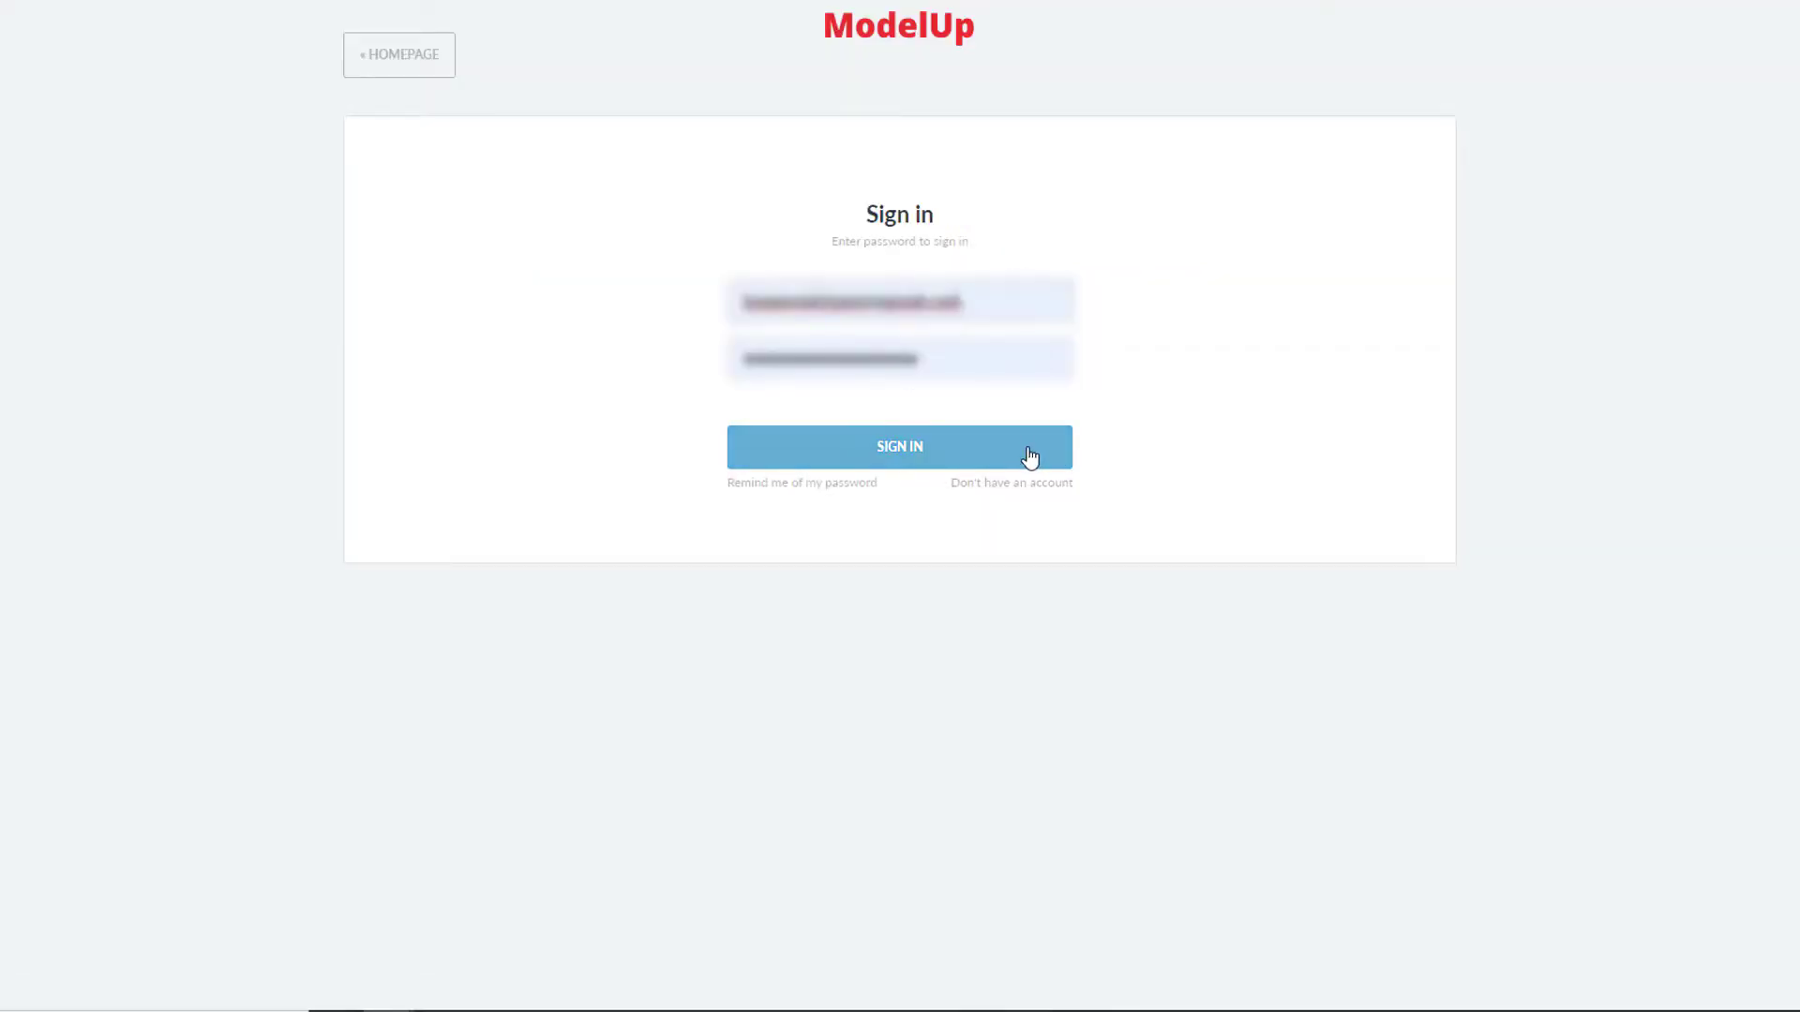
{"action": "left_click", "coordinate": [1030, 457]}
{"action": "left_click", "coordinate": [1047, 289]}
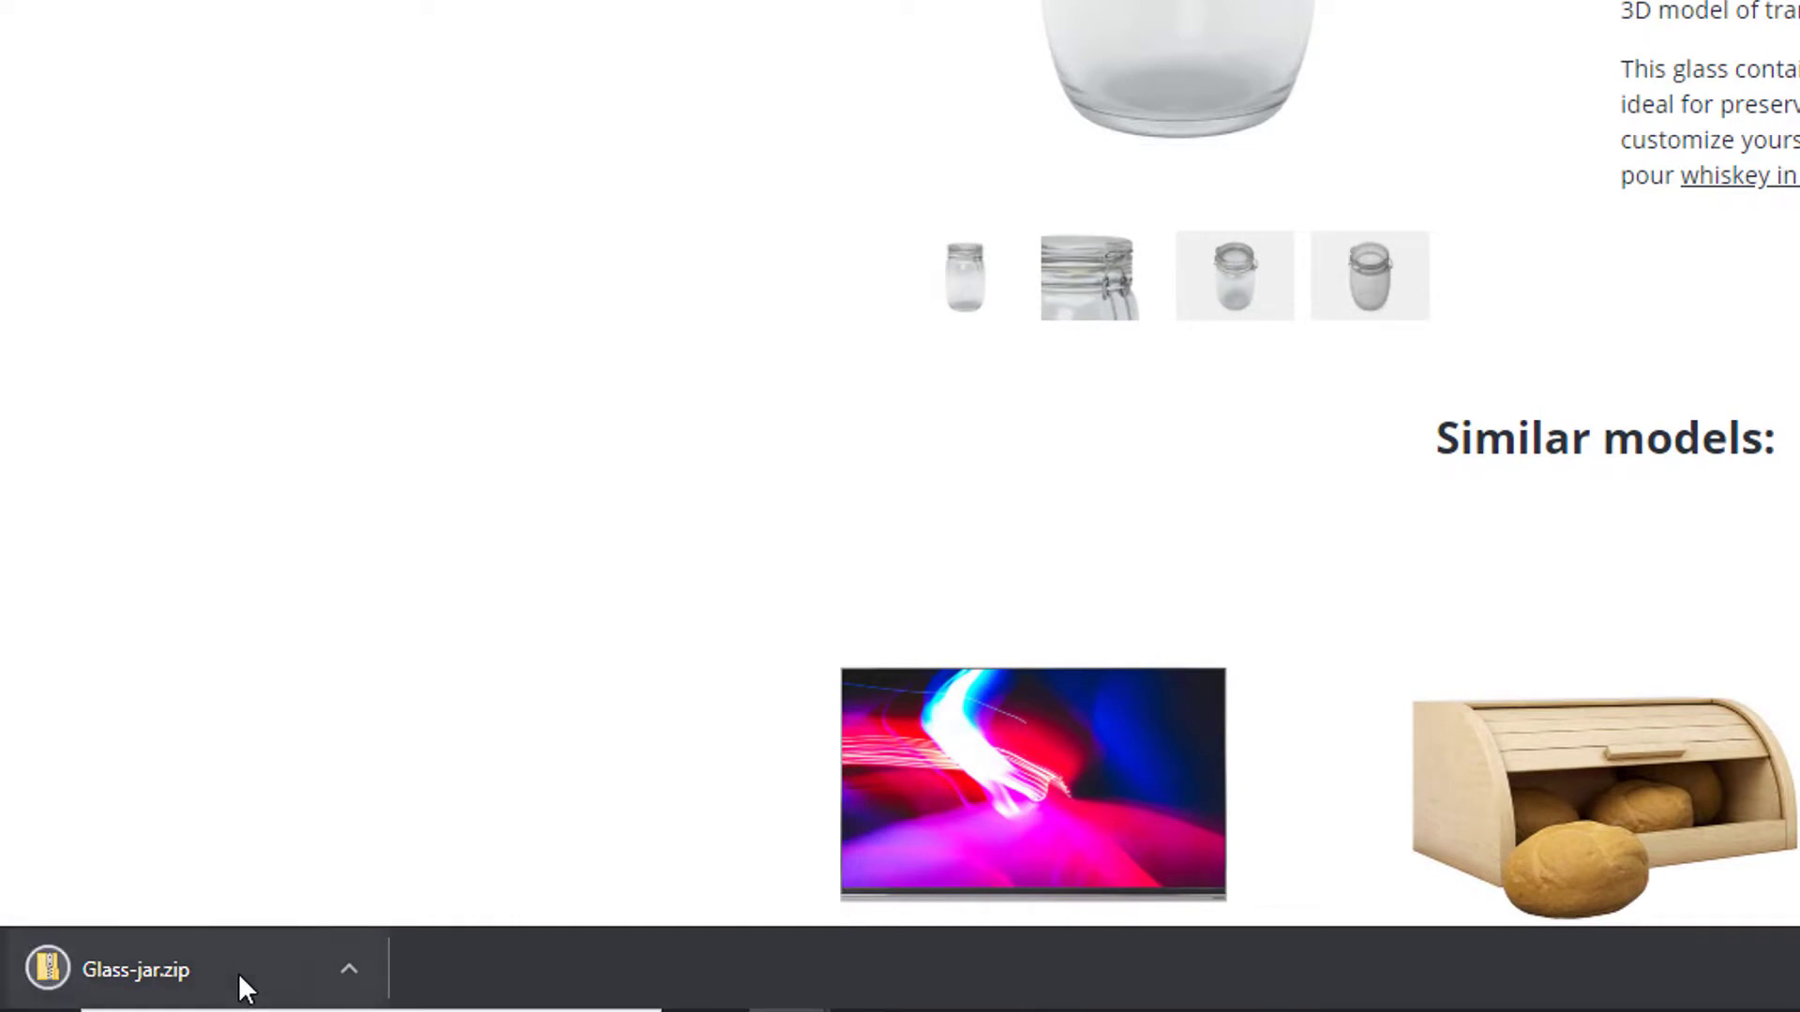
{"action": "left_click", "coordinate": [238, 973]}
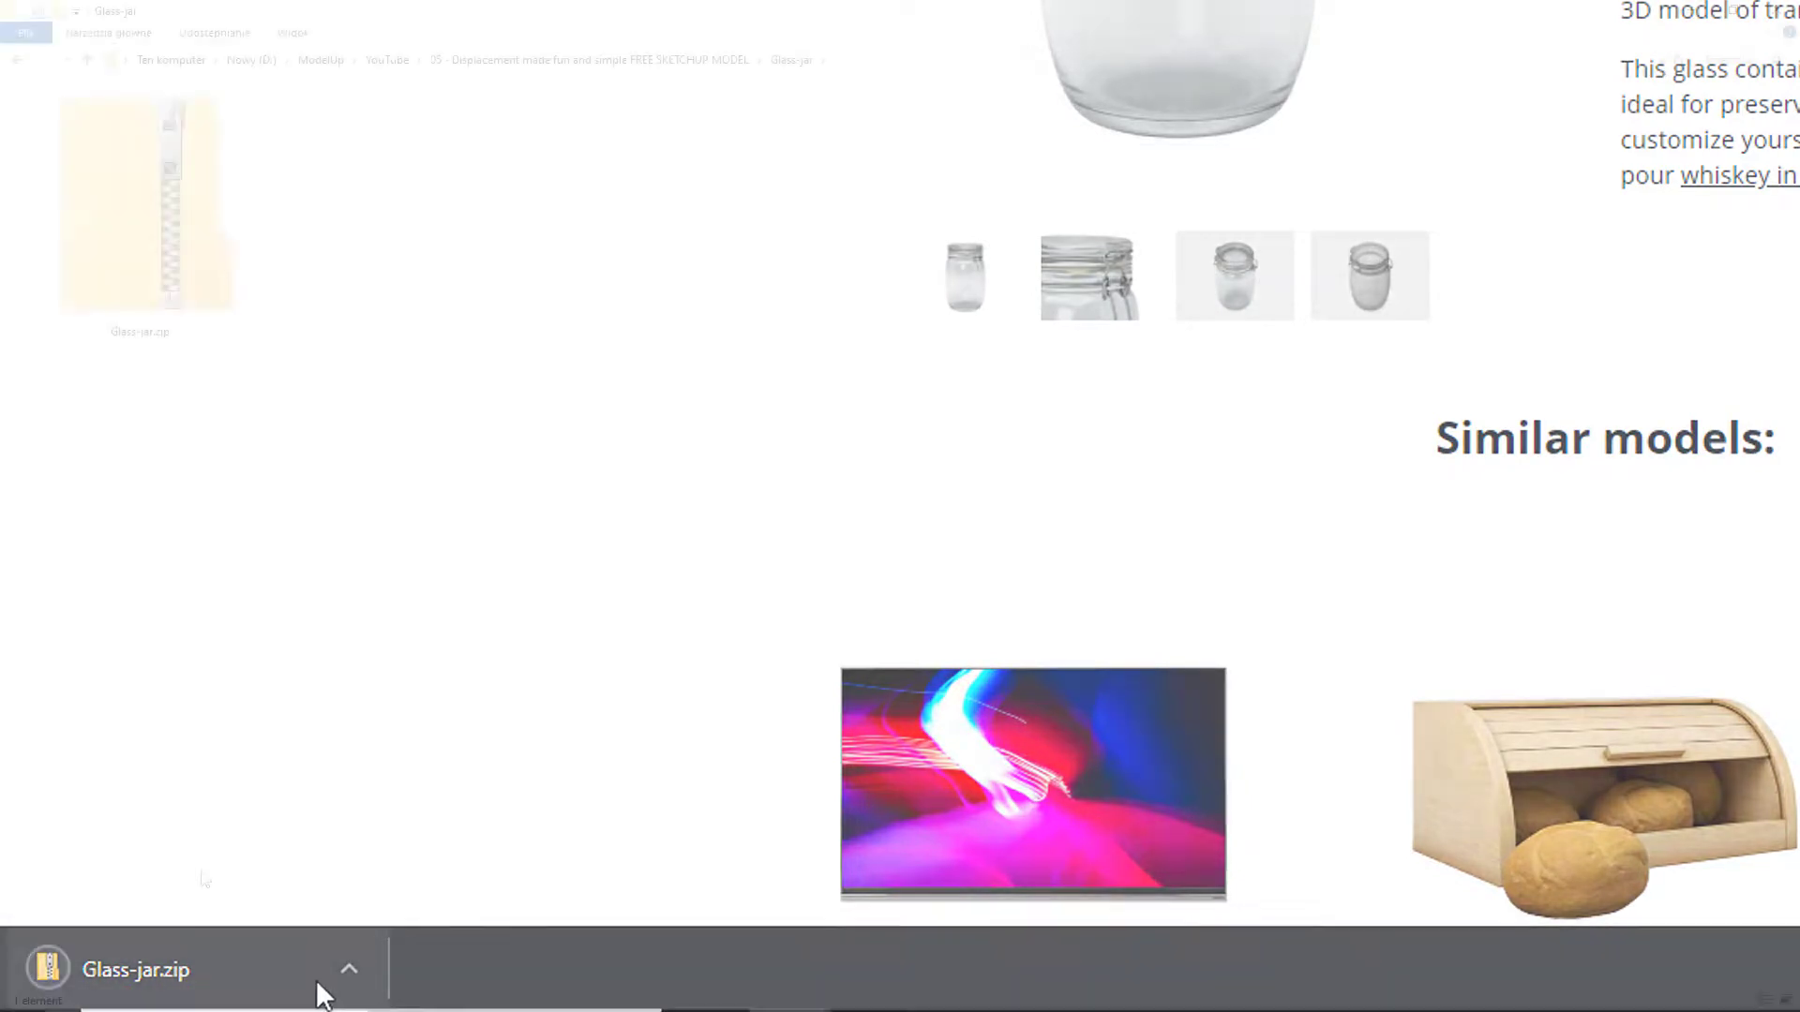
Step: Extract Glass-jar.zip into the current folder with 7-Zip and open Glass-jar_2019.skp in SketchUp
{"action": "right_click", "coordinate": [150, 309]}
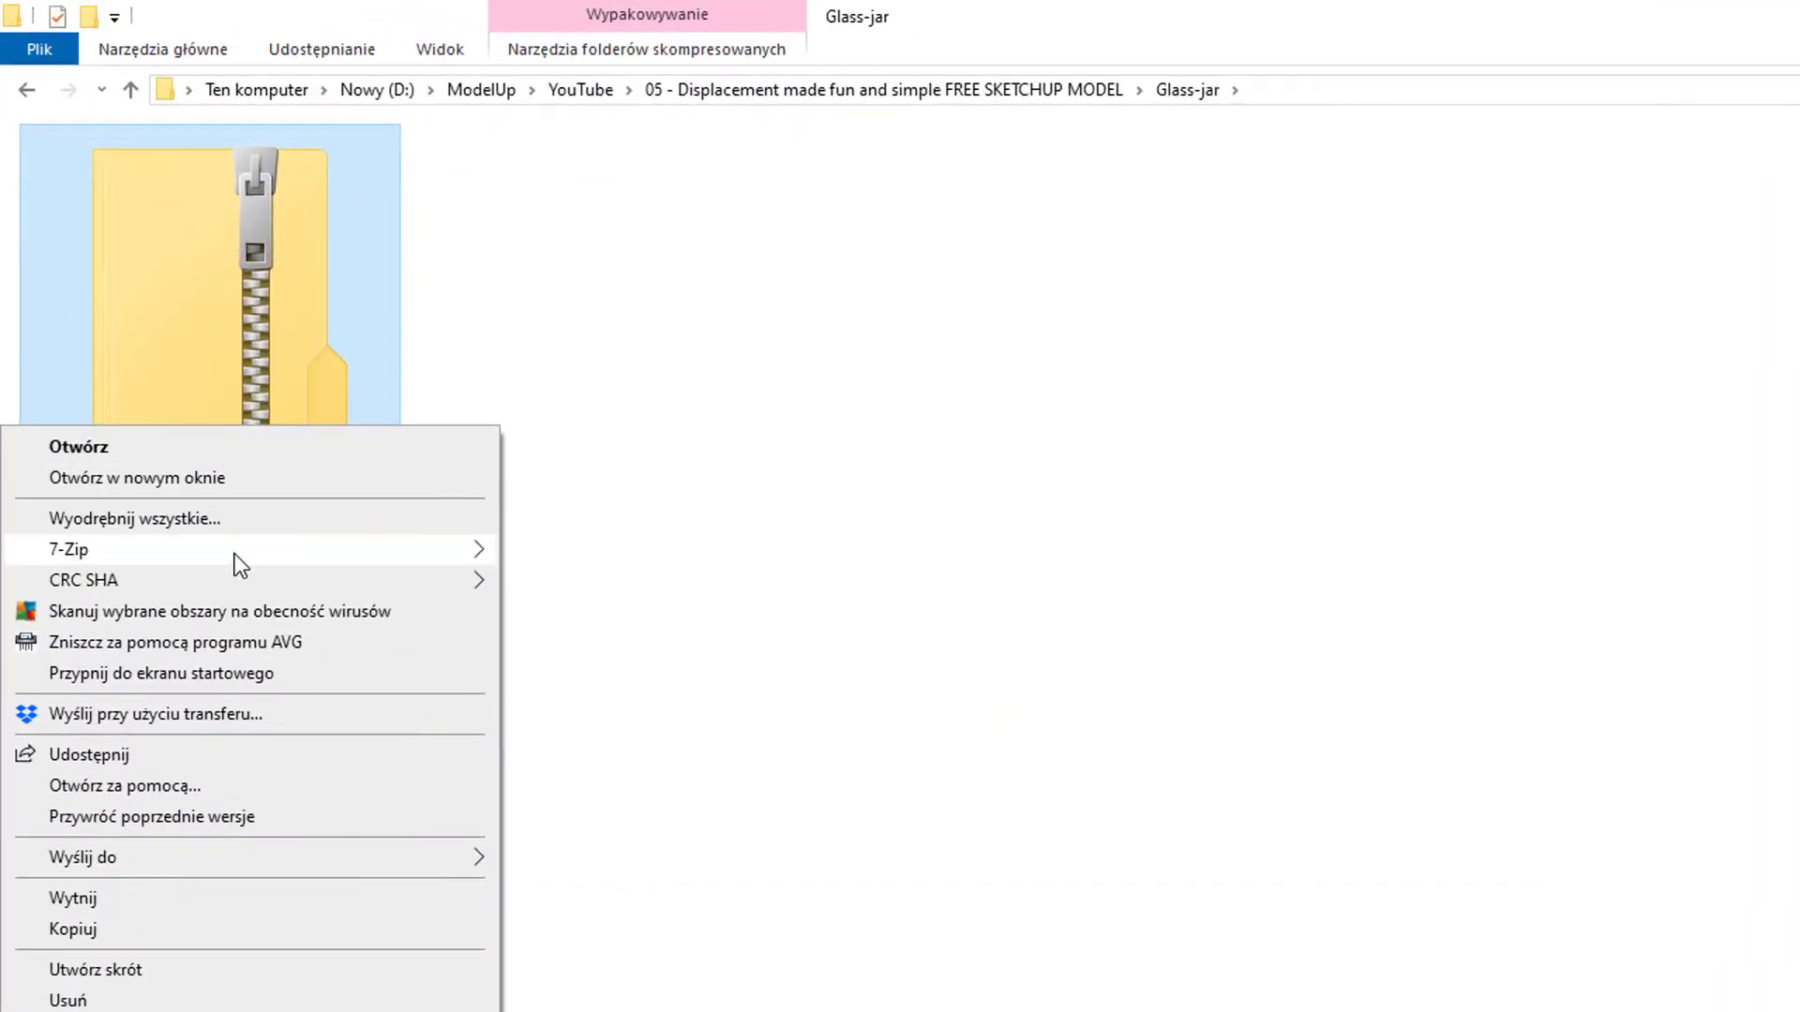
{"action": "mouse_move", "coordinate": [234, 555]}
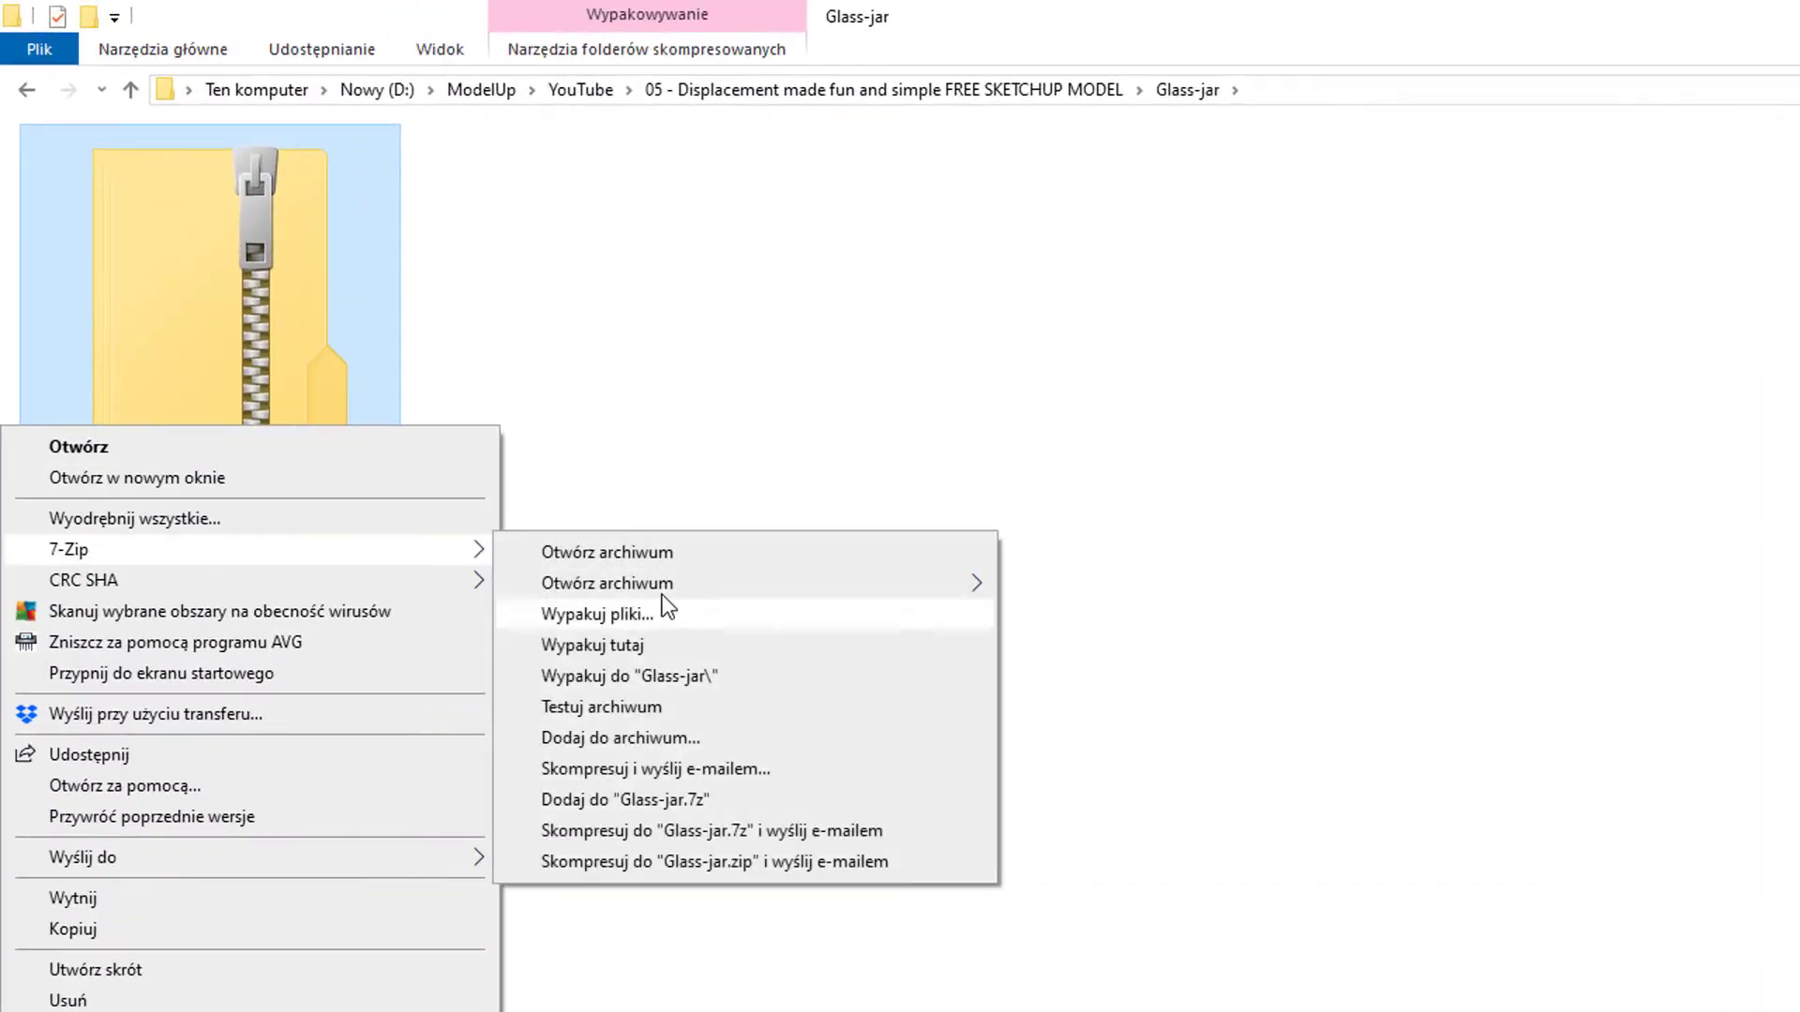
{"action": "left_click", "coordinate": [668, 647]}
{"action": "double_click", "coordinate": [1008, 330]}
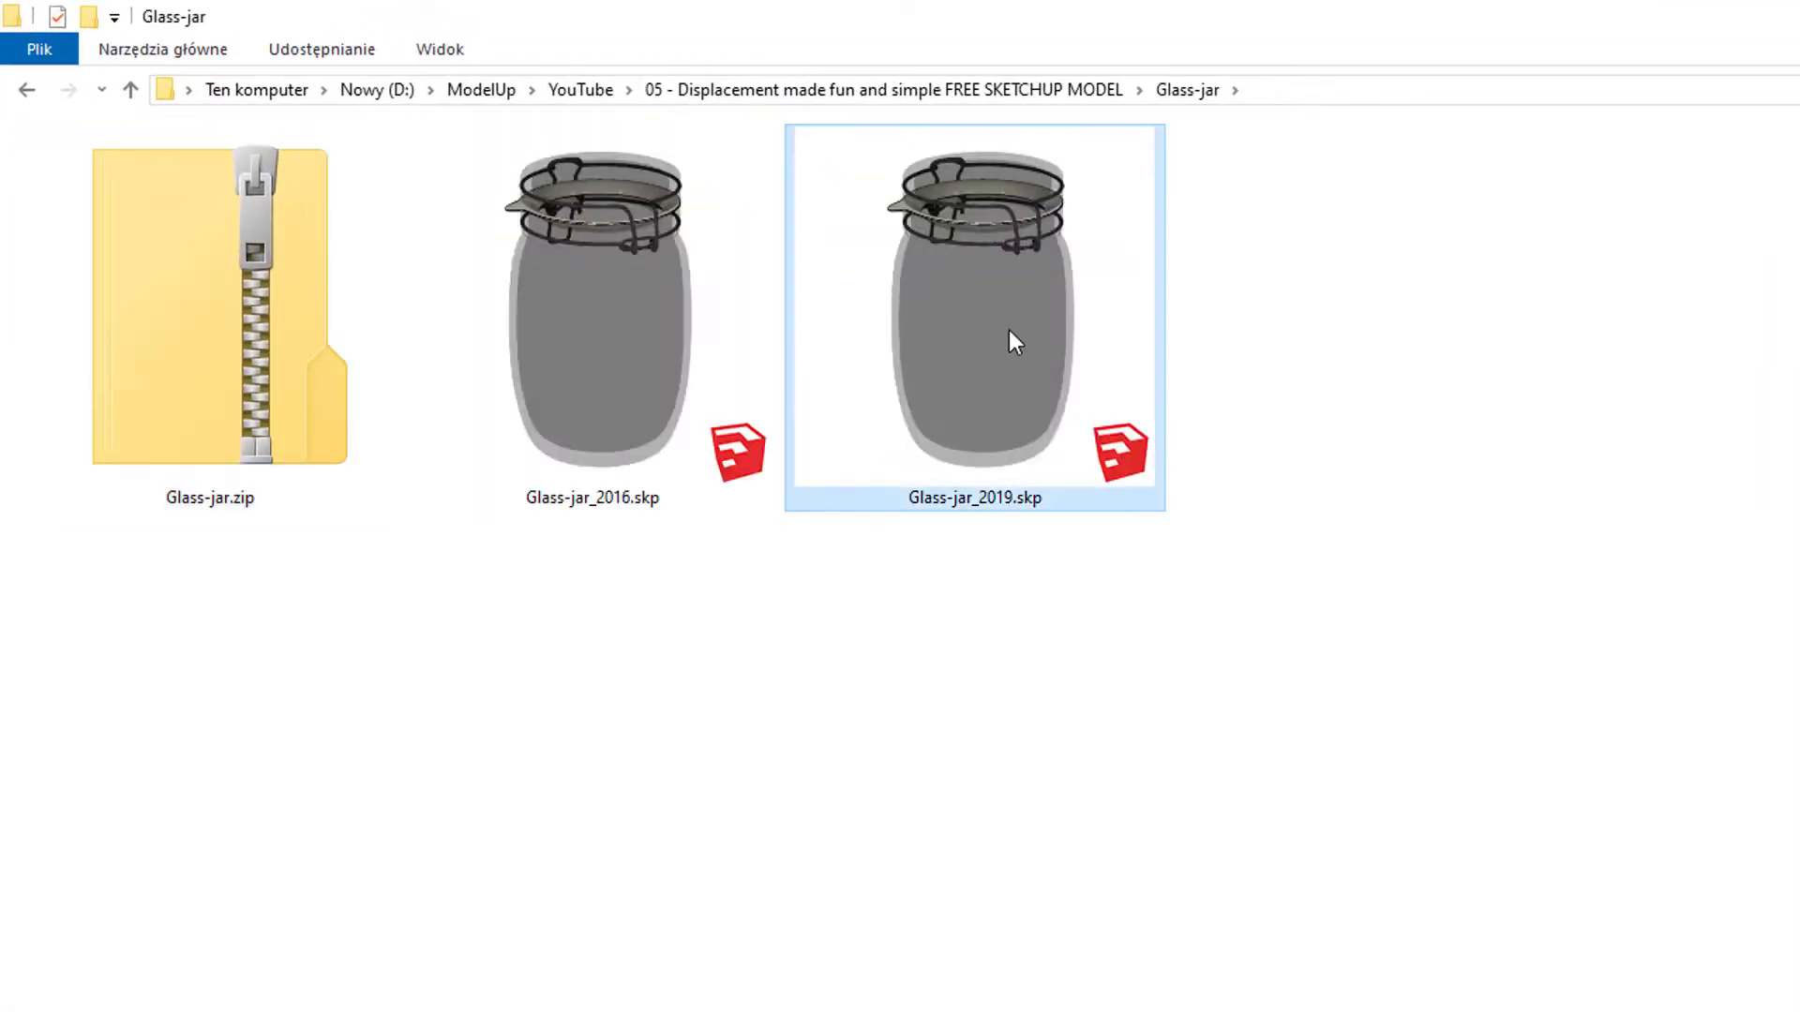
Step: Apply the Cieniowanie style from the Style domyślne collection to the model
{"action": "scroll", "coordinate": [1649, 610], "scroll_direction": "down", "scroll_amount": 3}
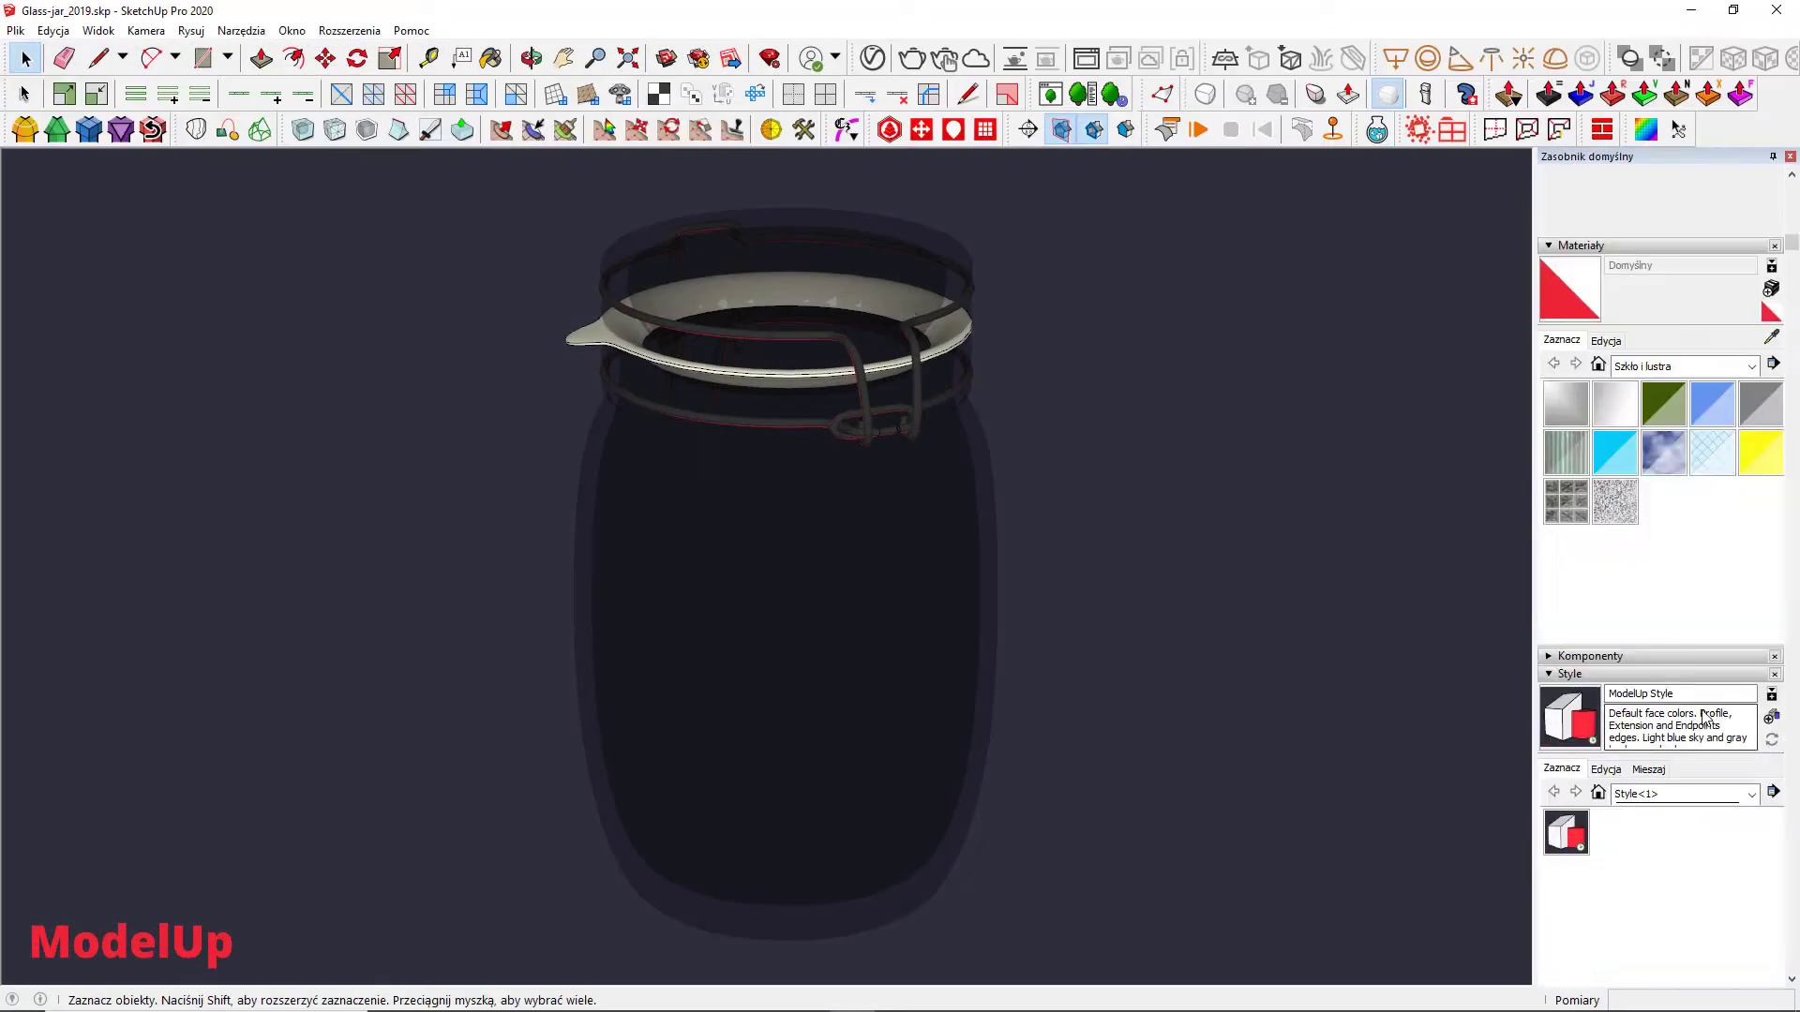
{"action": "left_click", "coordinate": [1628, 570]}
{"action": "left_click", "coordinate": [1657, 619]}
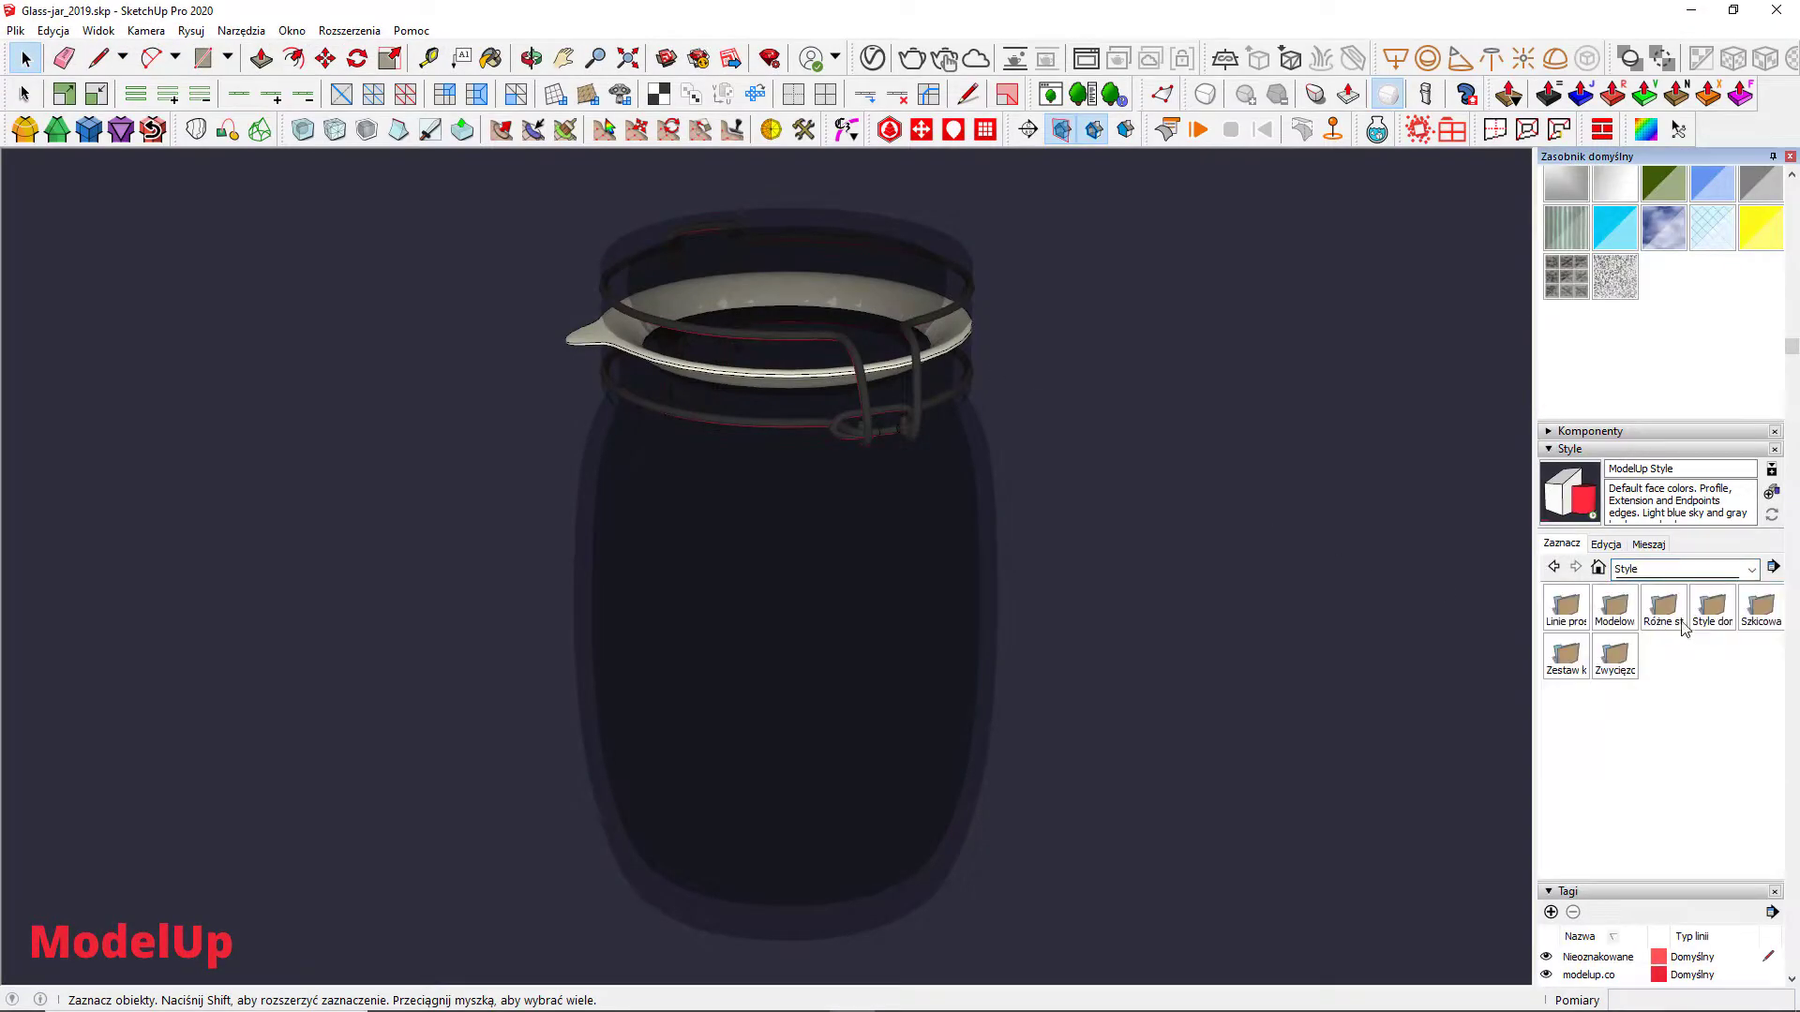
{"action": "double_click", "coordinate": [1659, 633]}
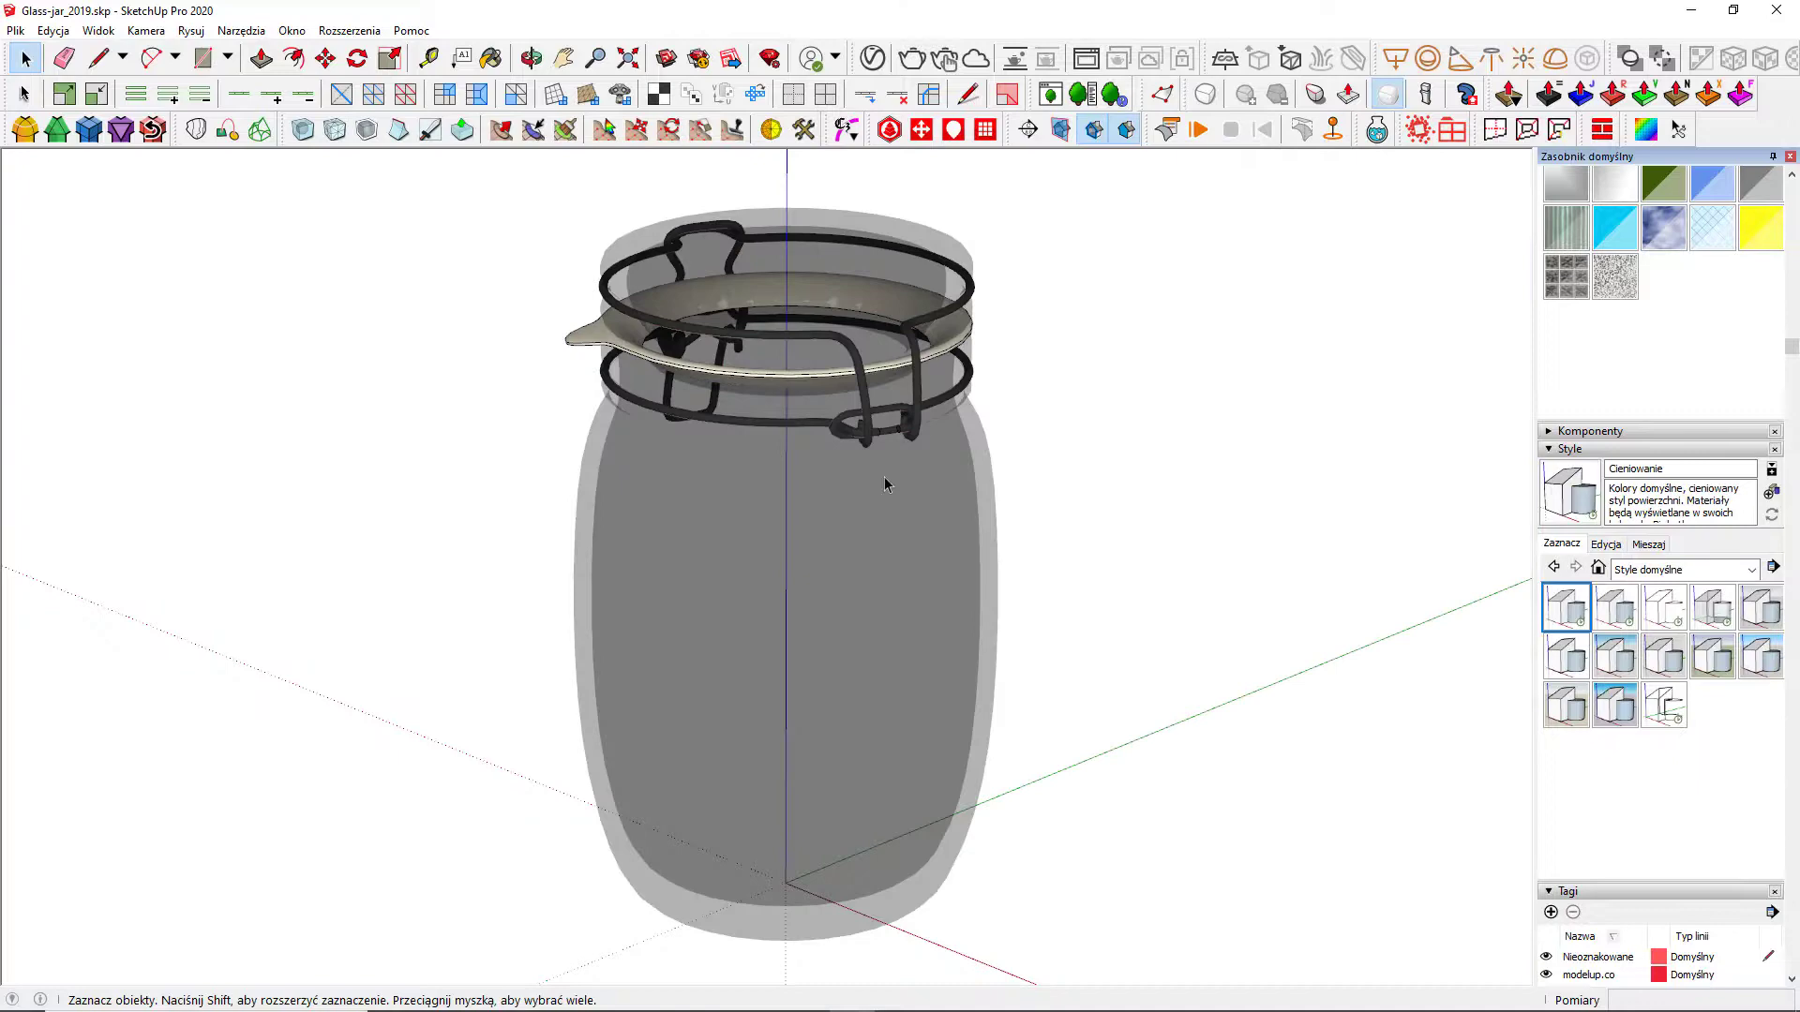
Step: Open the jar group for editing and copy its glass body to a spot beside the original
{"action": "middle_click_drag", "start_coordinate": [884, 484], "coordinate": [932, 595]}
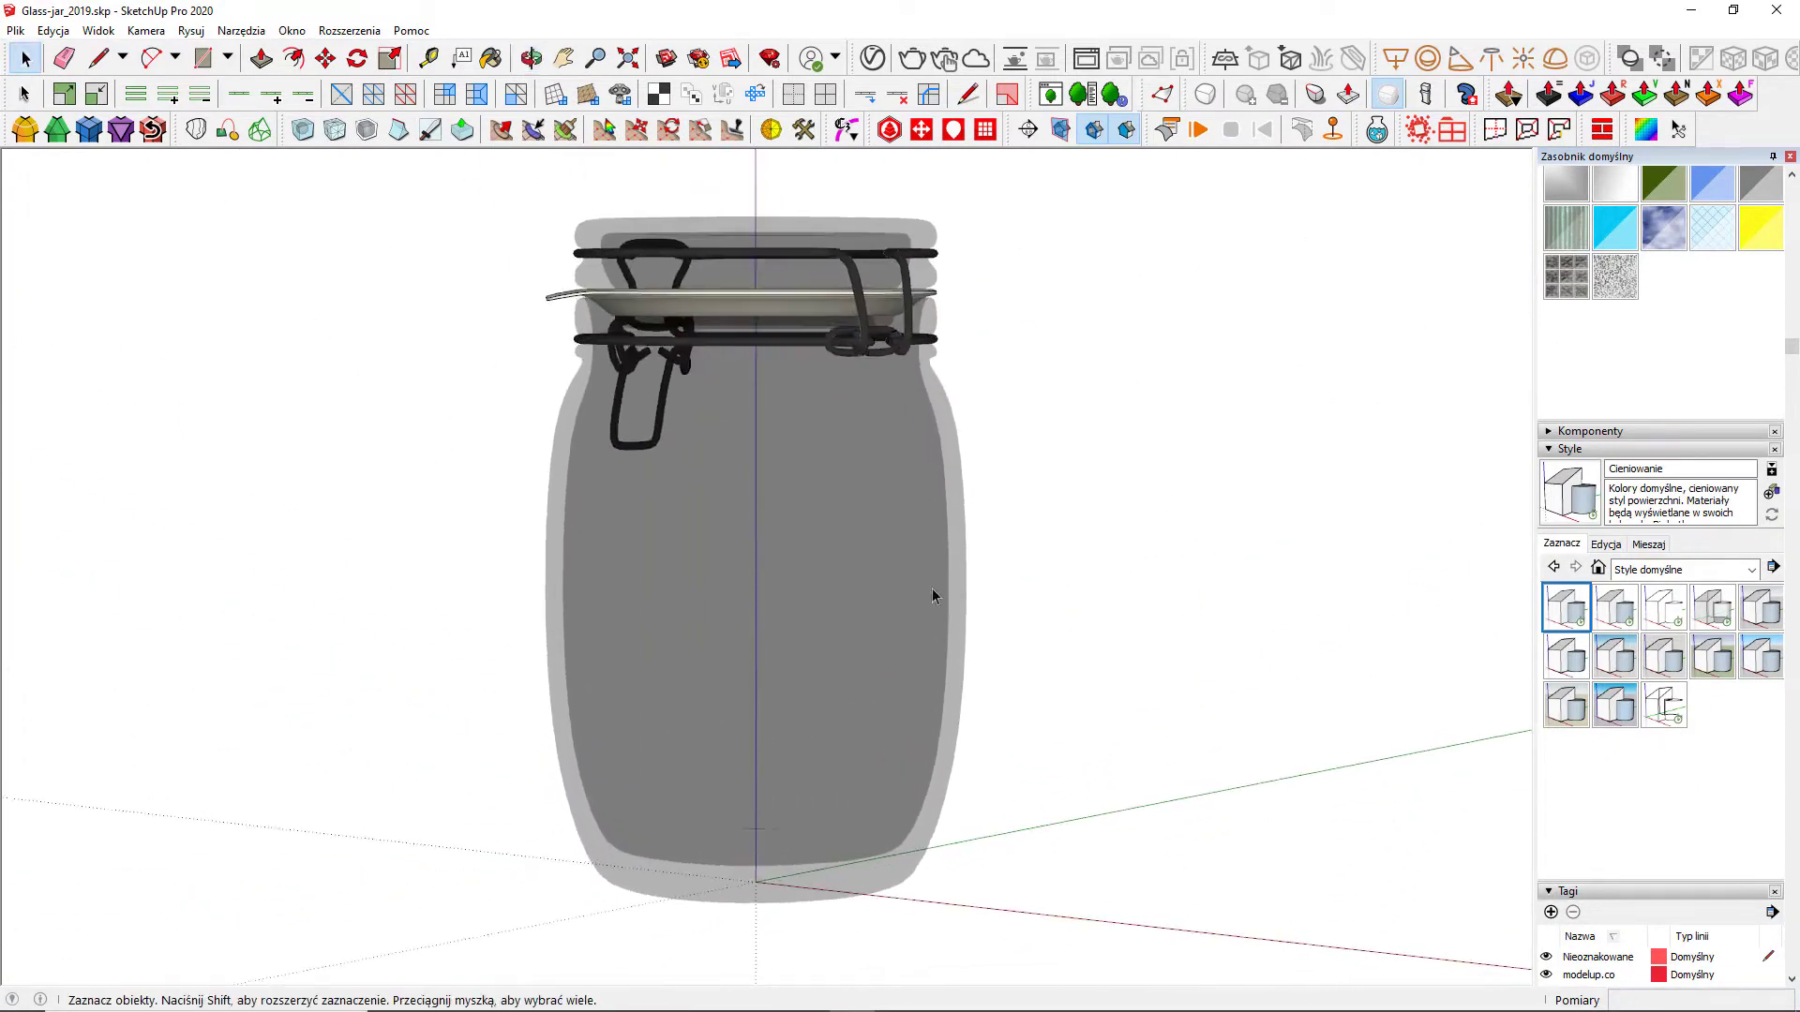
{"action": "left_click", "coordinate": [824, 575]}
{"action": "middle_click_drag", "start_coordinate": [825, 575], "coordinate": [1057, 643]}
{"action": "scroll", "coordinate": [722, 678], "scroll_direction": "down", "scroll_amount": 4}
{"action": "double_click", "coordinate": [722, 678]}
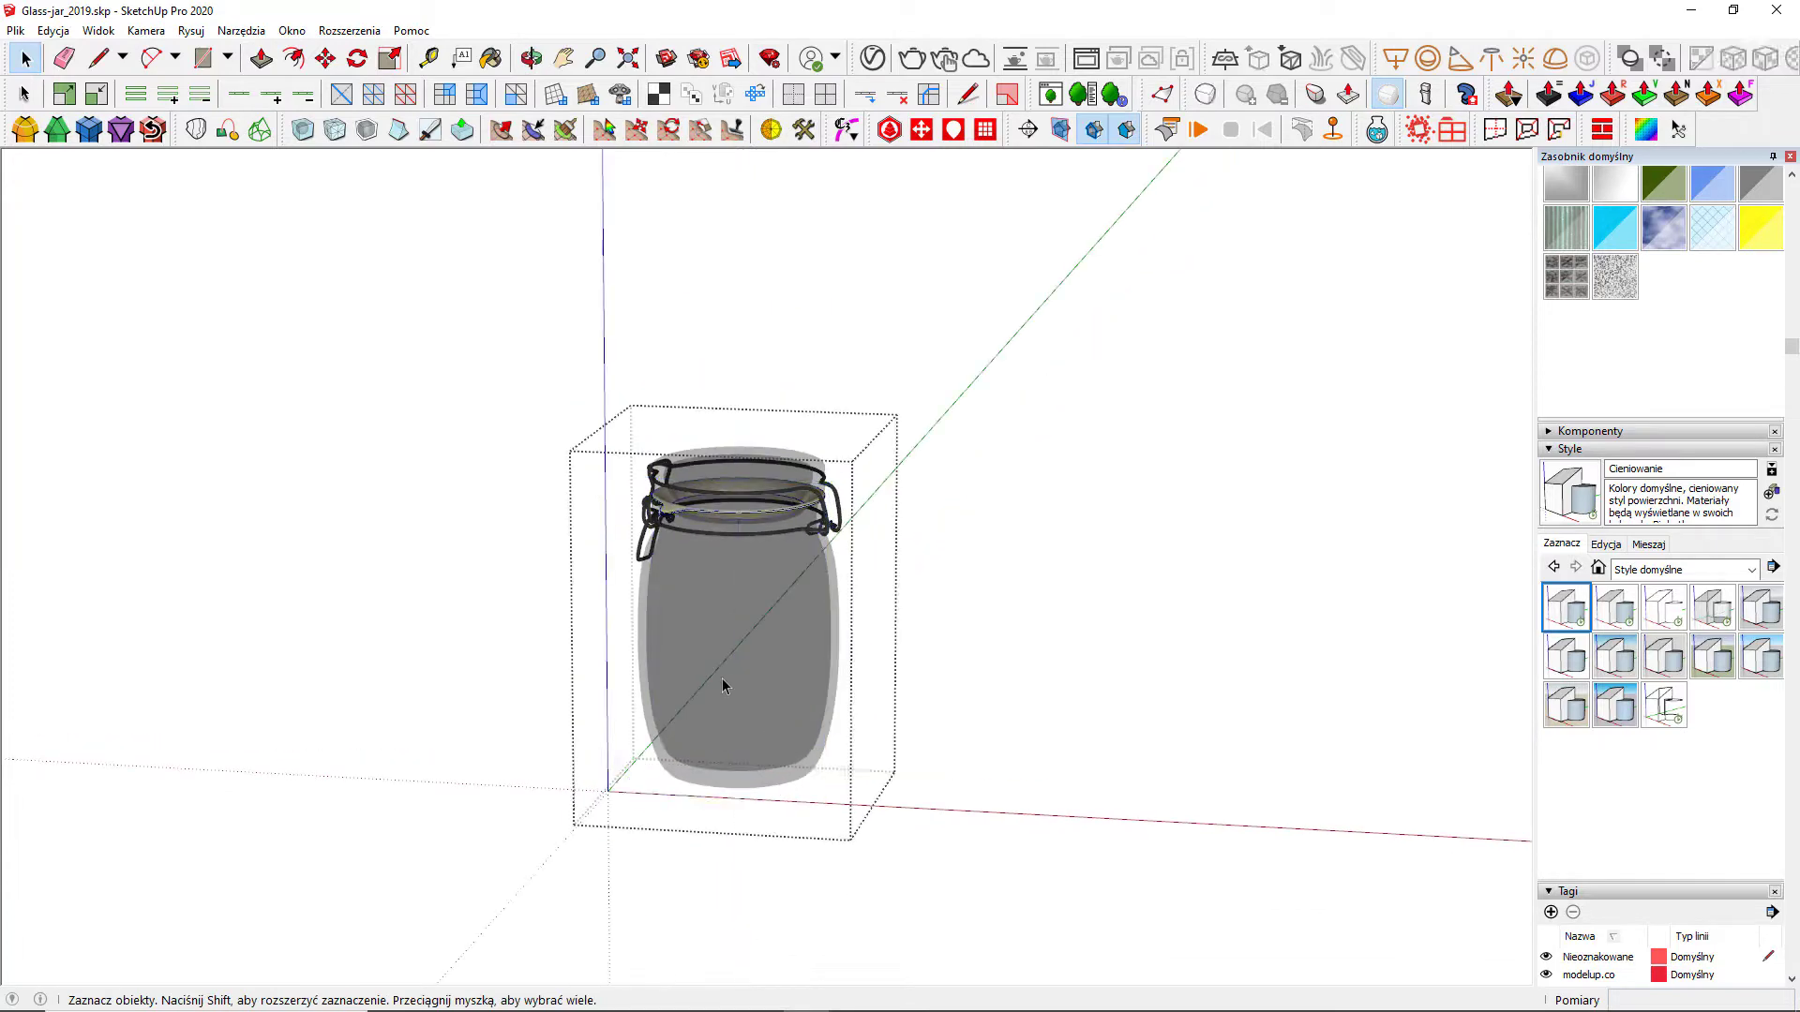
{"action": "left_click", "coordinate": [721, 678]}
{"action": "key", "text": "m"}
{"action": "key", "text": "ctrl"}
{"action": "left_click", "coordinate": [739, 615]}
{"action": "left_click", "coordinate": [1142, 653]}
{"action": "key", "text": "space"}
Step: Open the copied glass body, show its hidden geometry and delete the neck and rim
{"action": "double_click", "coordinate": [1138, 656]}
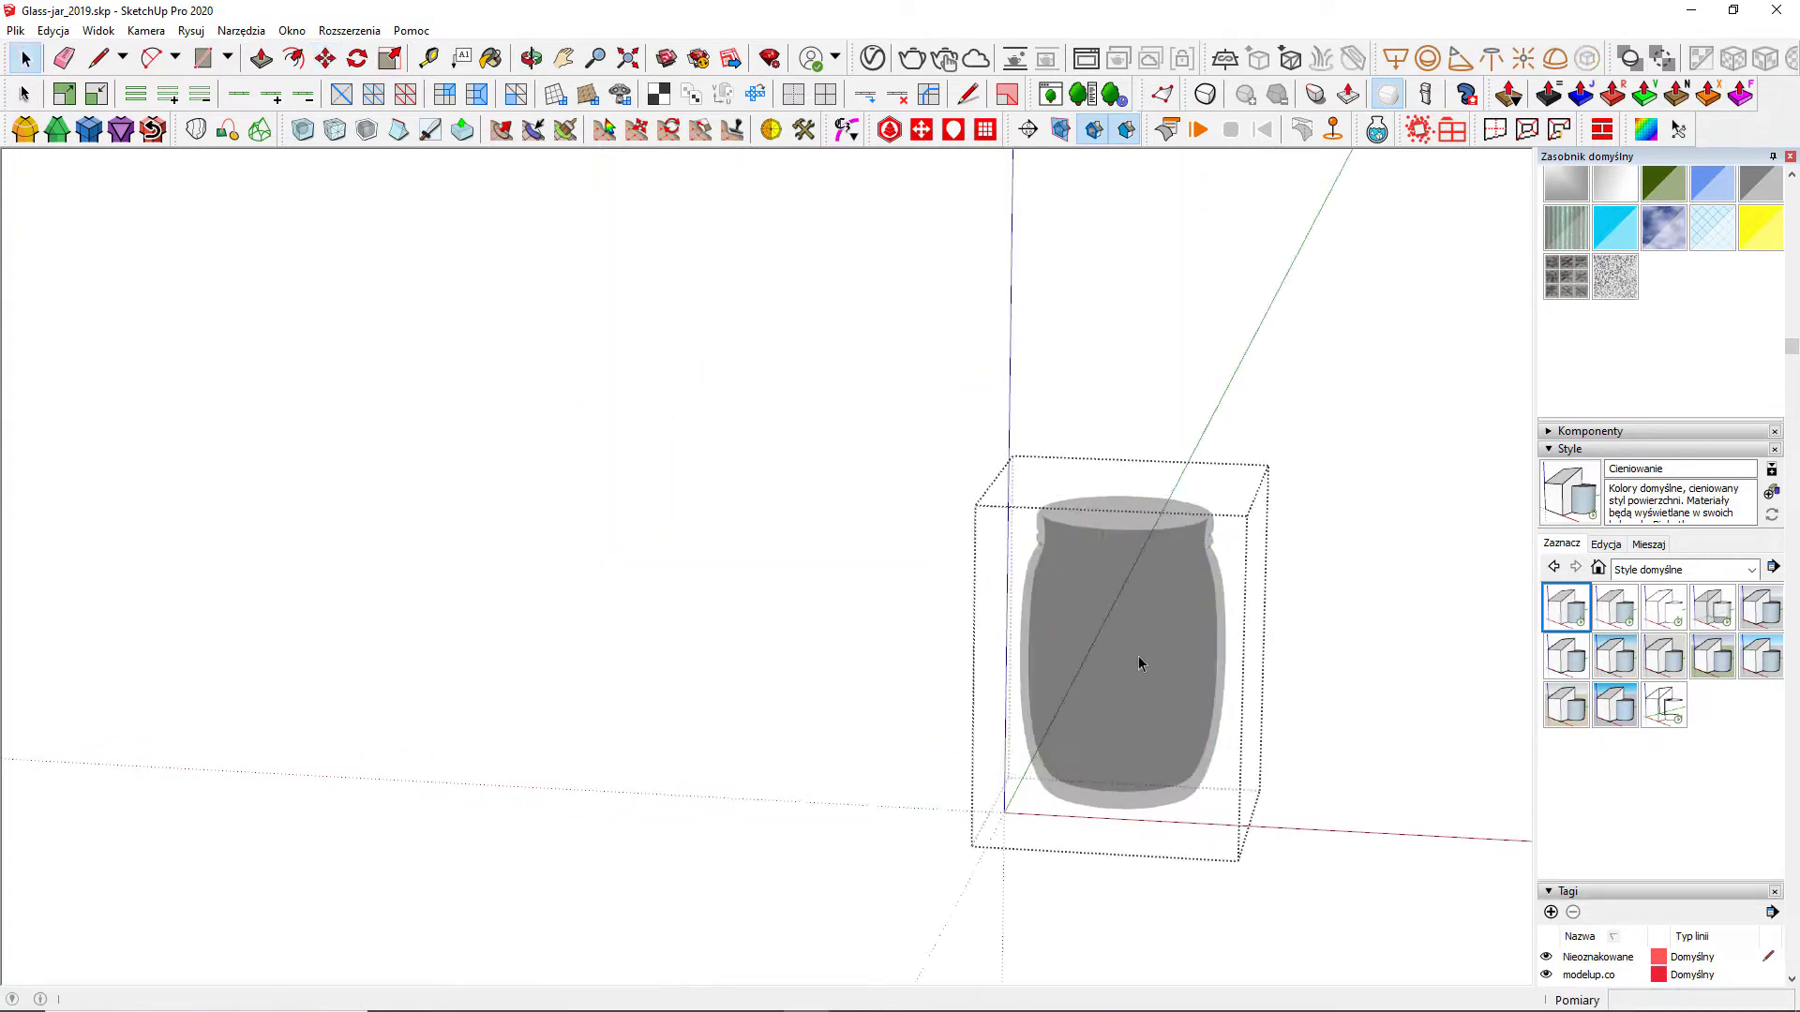
{"action": "scroll", "coordinate": [1138, 656], "scroll_direction": "up", "scroll_amount": 3}
{"action": "middle_click_drag", "start_coordinate": [1138, 655], "coordinate": [734, 515]}
{"action": "key", "text": "alt+h"}
{"action": "middle_click_drag", "start_coordinate": [666, 244], "coordinate": [1128, 441]}
{"action": "left_click_drag", "start_coordinate": [1172, 496], "coordinate": [692, 228]}
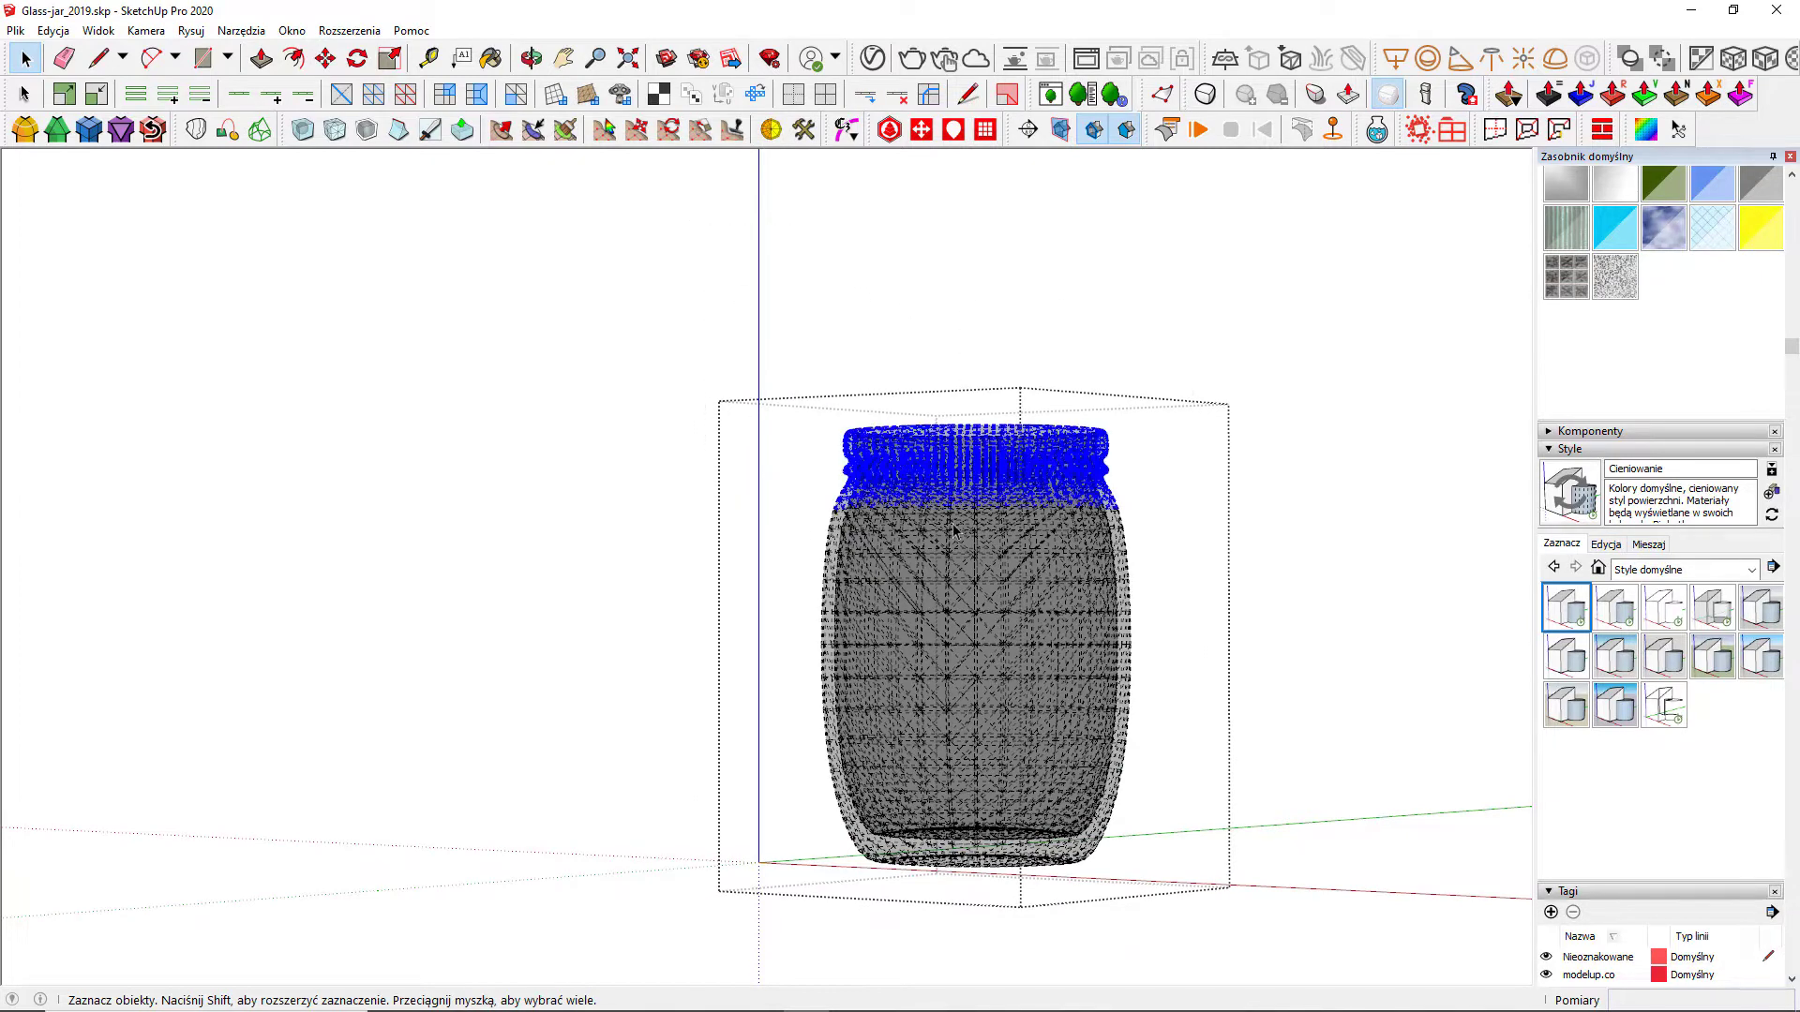
{"action": "key", "text": "Delete"}
Step: Delete the outer shell of the copied glass body, keeping only the inner surface
{"action": "middle_click_drag", "start_coordinate": [1005, 532], "coordinate": [888, 736]}
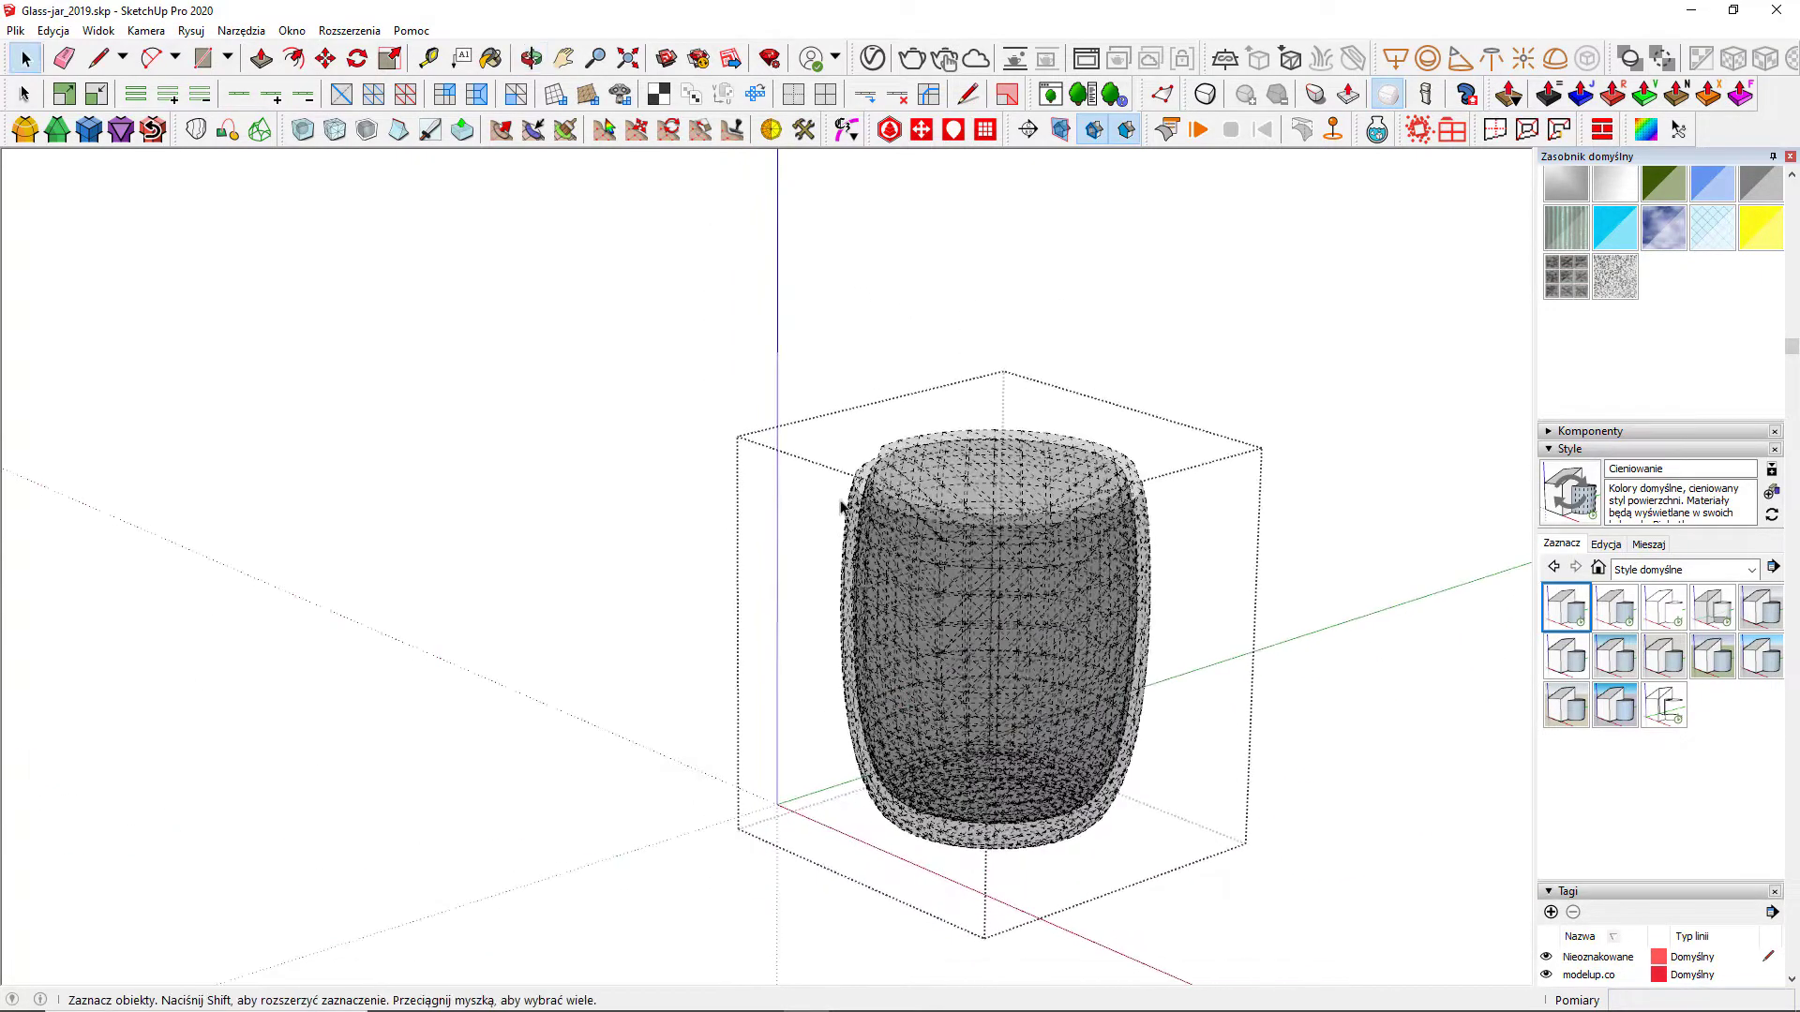
{"action": "triple_click", "coordinate": [852, 511]}
{"action": "key", "text": "Delete"}
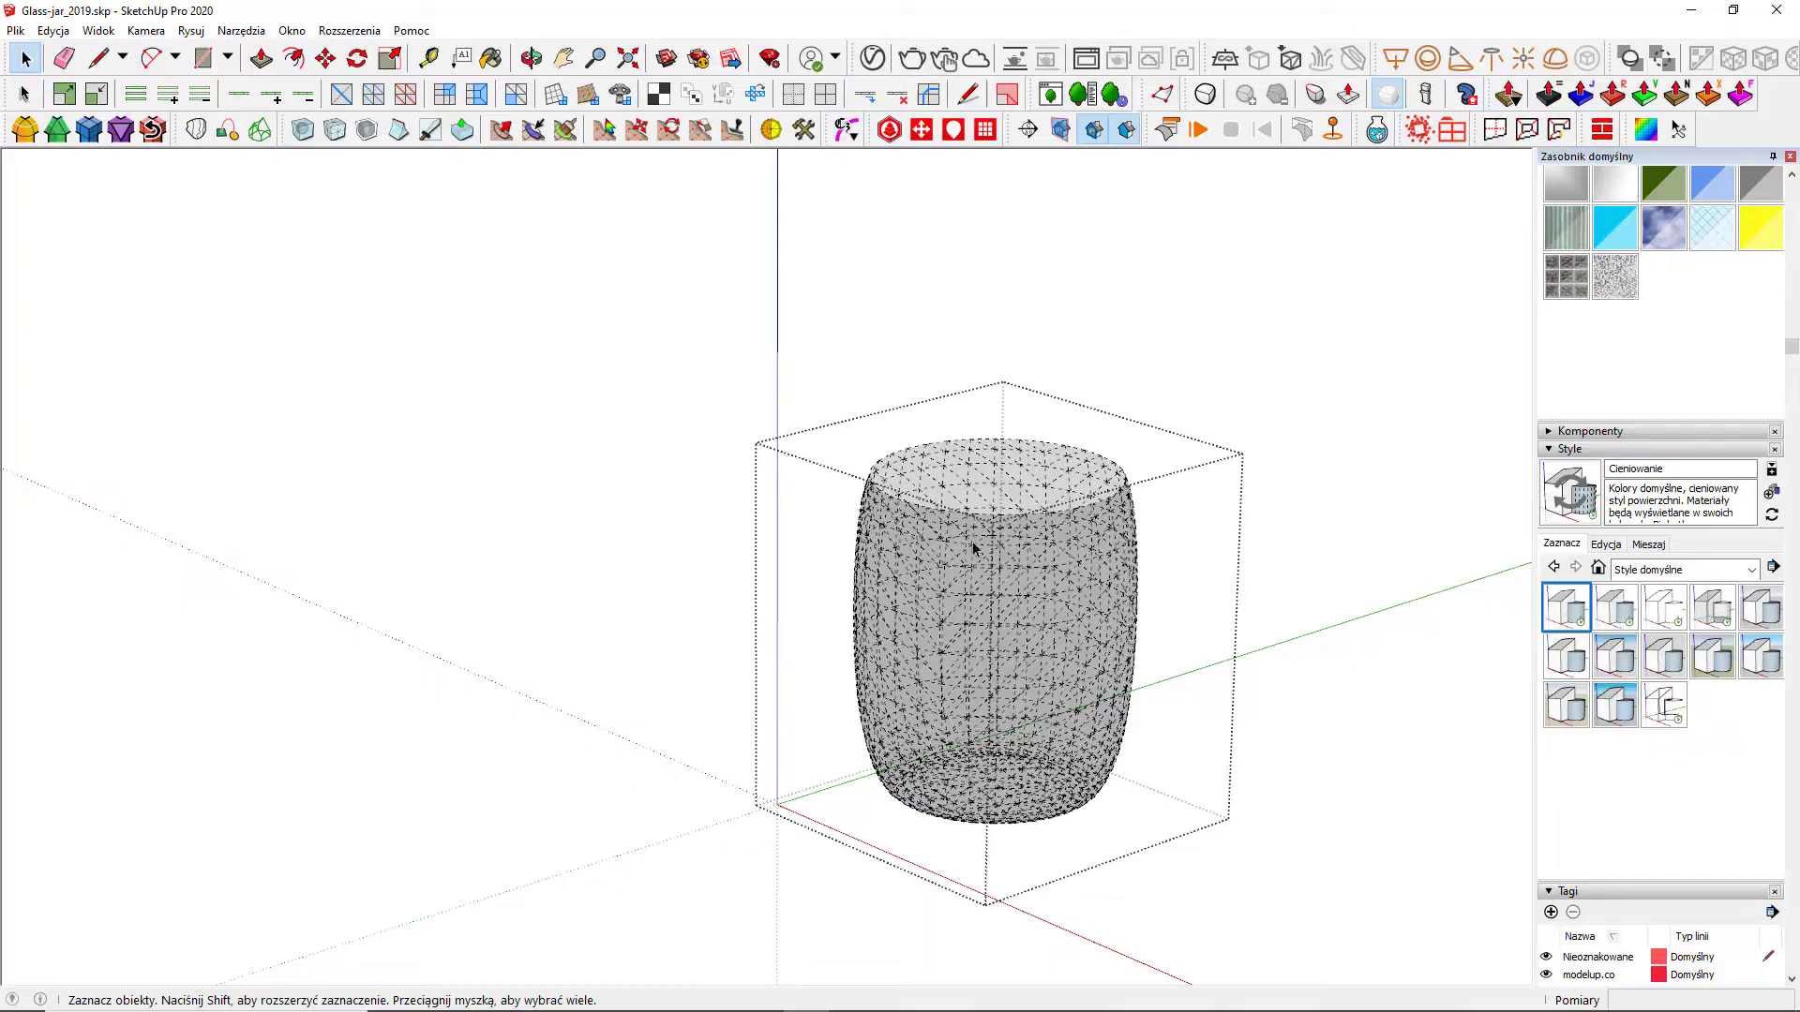
Step: Hide the hidden geometry, offset the whole inner surface by 3 with Joint Push Pull and delete the leftover edge ring around the rim
{"action": "scroll", "coordinate": [973, 550], "scroll_direction": "up", "scroll_amount": 5}
{"action": "middle_click_drag", "start_coordinate": [973, 550], "coordinate": [1037, 707]}
{"action": "scroll", "coordinate": [1021, 454], "scroll_direction": "down", "scroll_amount": 2}
{"action": "triple_click", "coordinate": [1063, 690]}
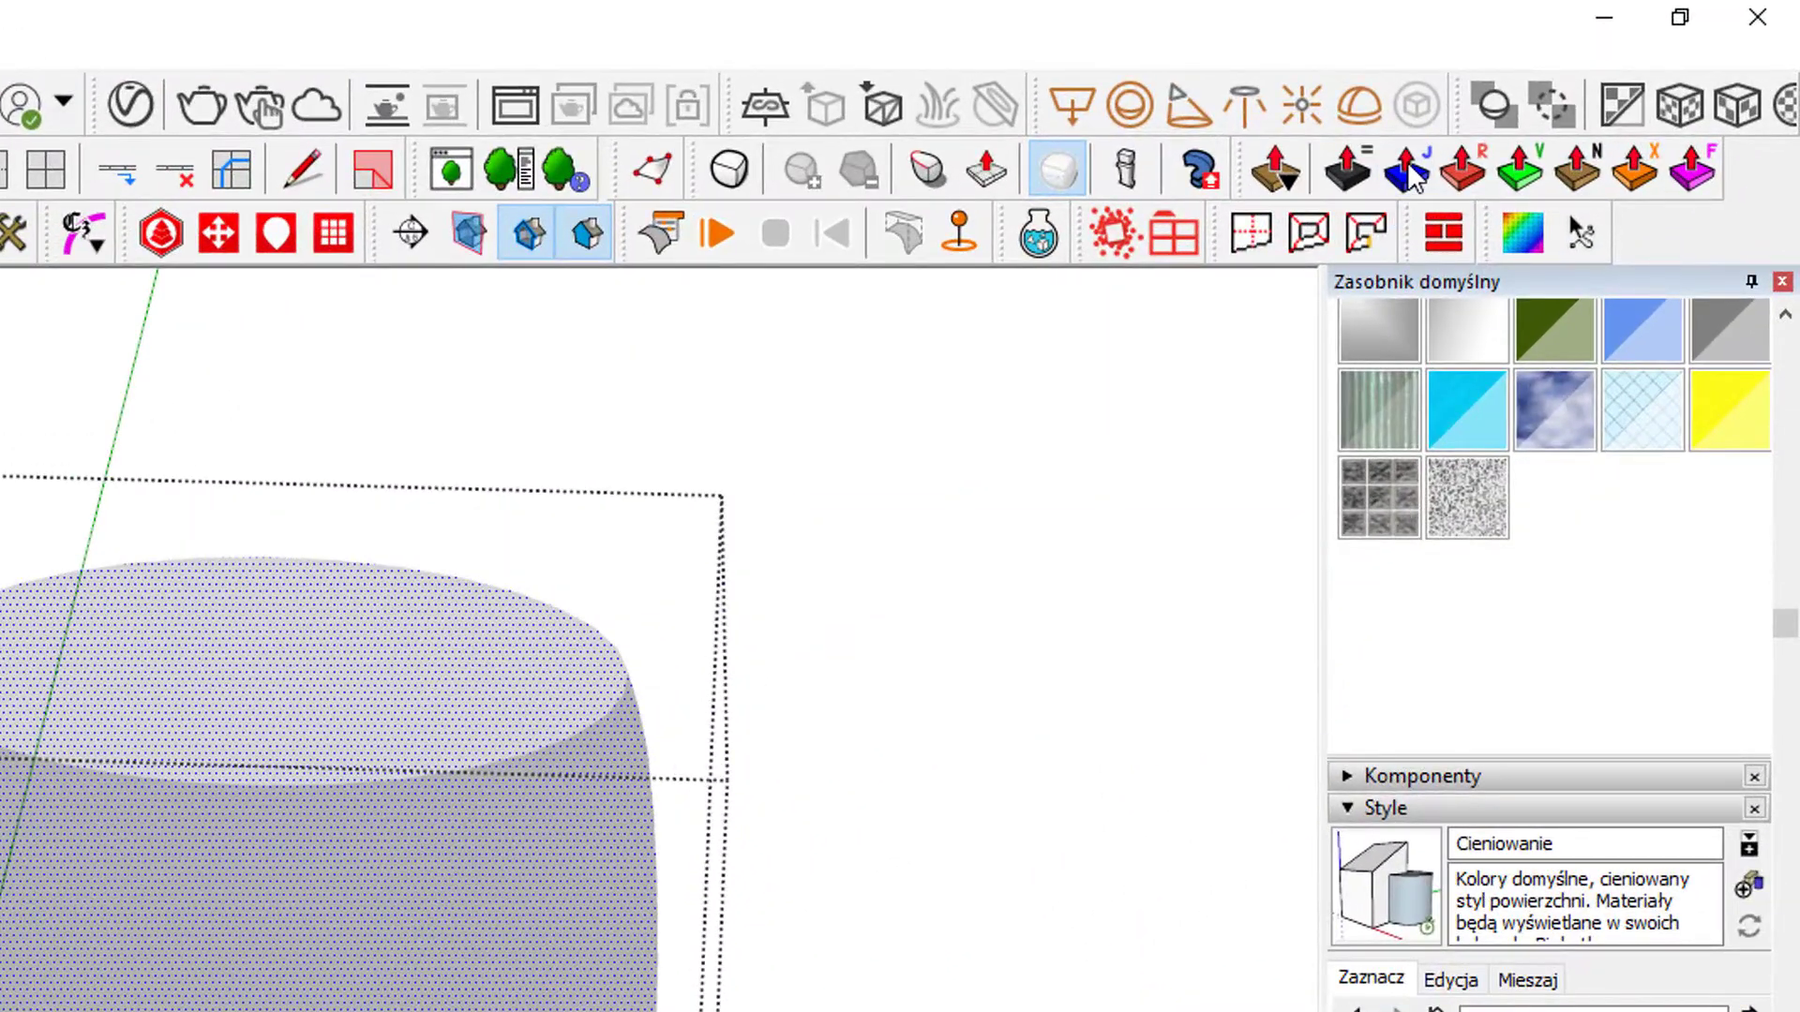
{"action": "left_click", "coordinate": [1580, 94]}
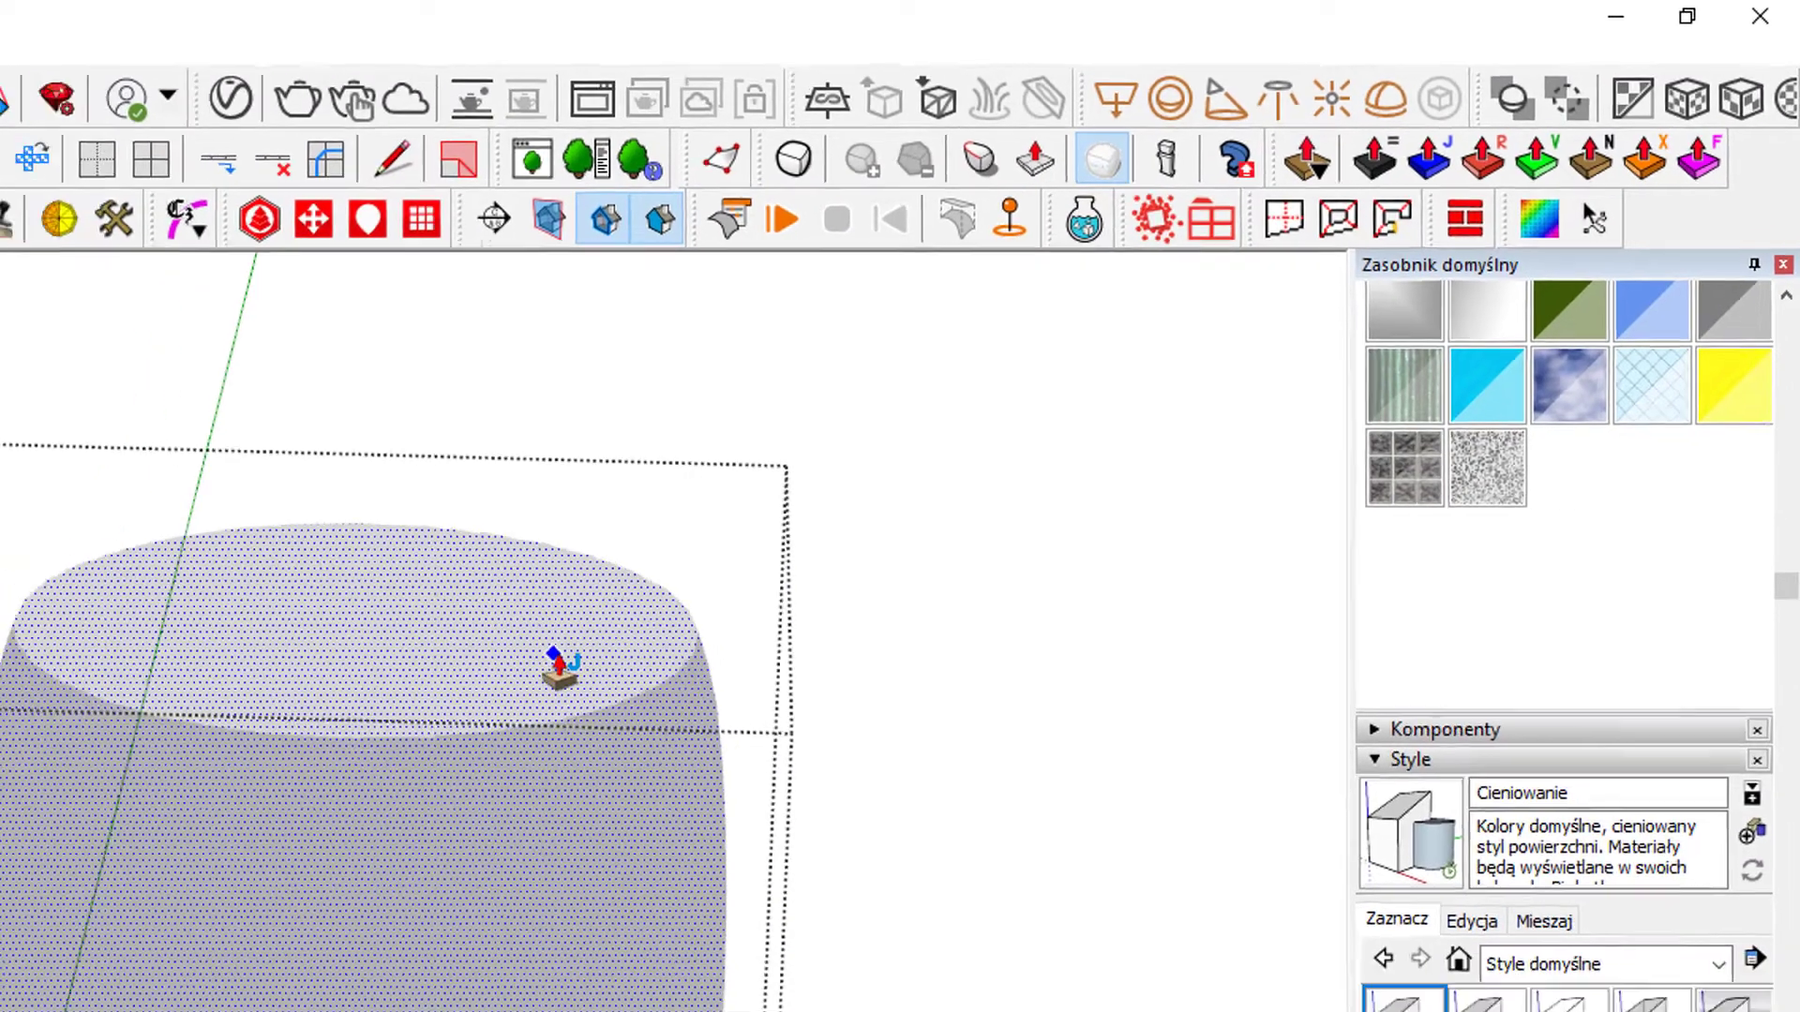
{"action": "left_click", "coordinate": [559, 667]}
{"action": "type", "text": "2"}
{"action": "key", "text": "Return"}
{"action": "key", "text": "Return"}
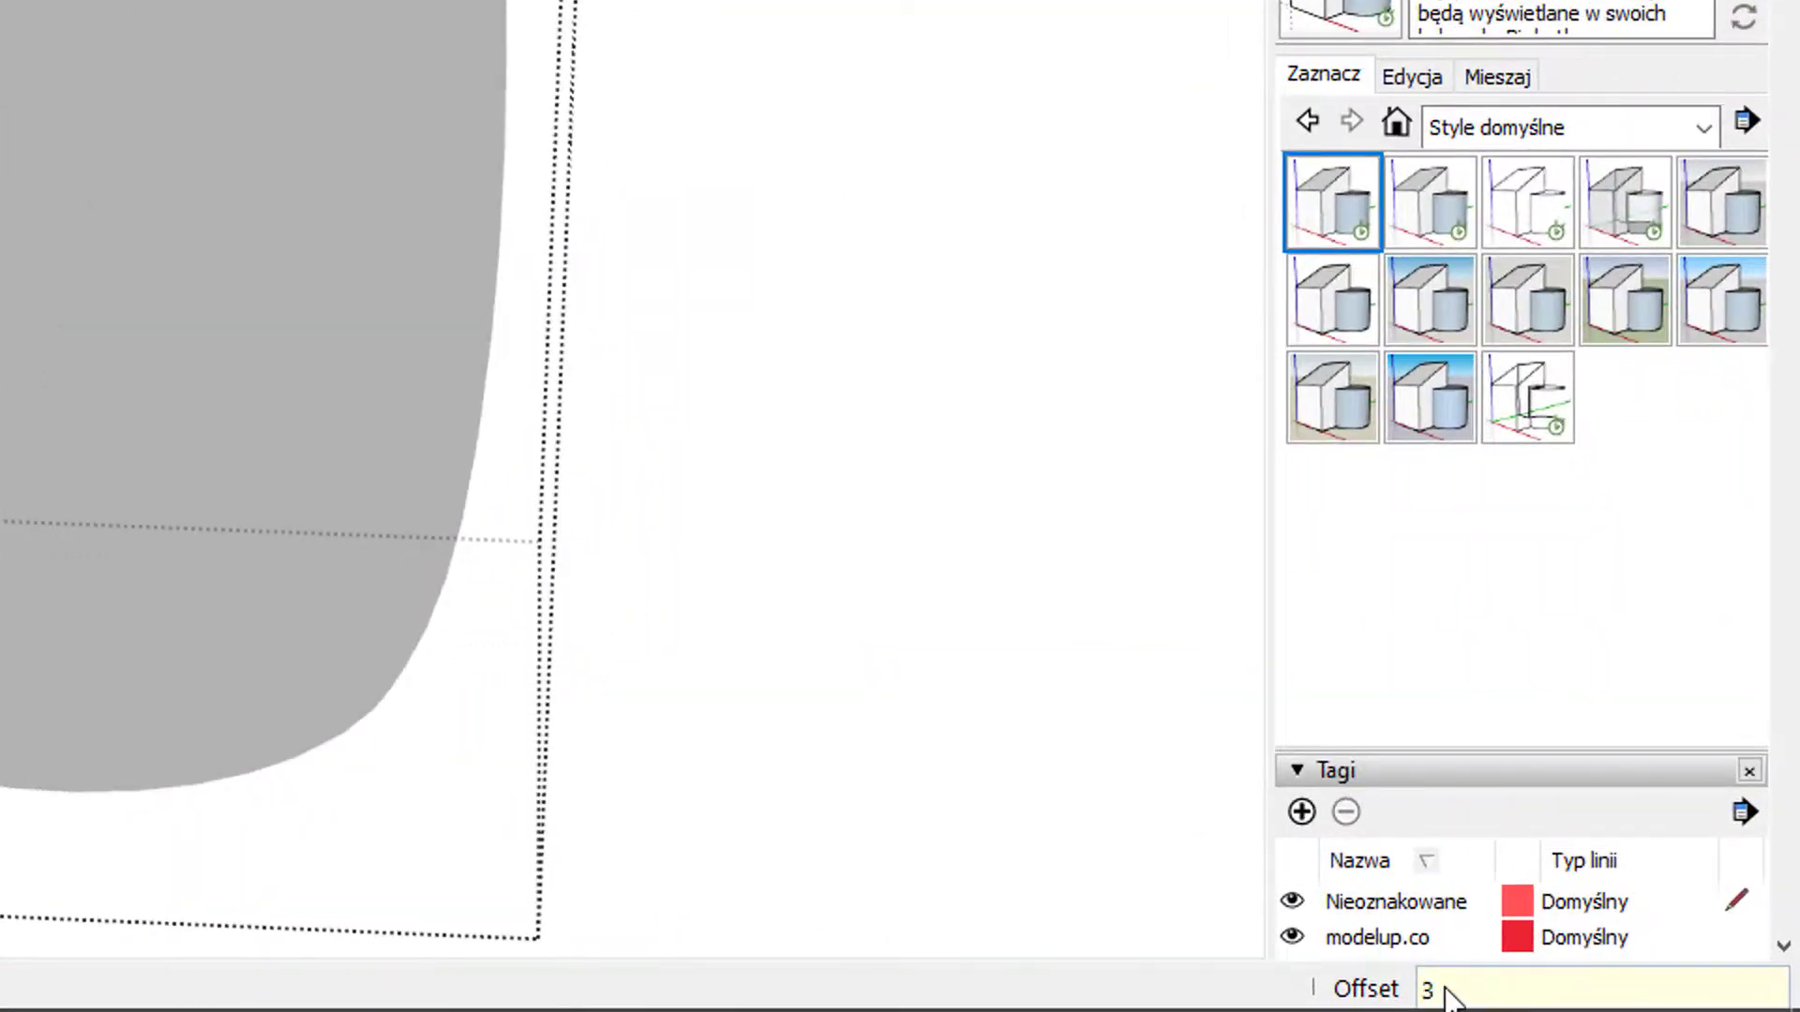
{"action": "key", "text": "Return"}
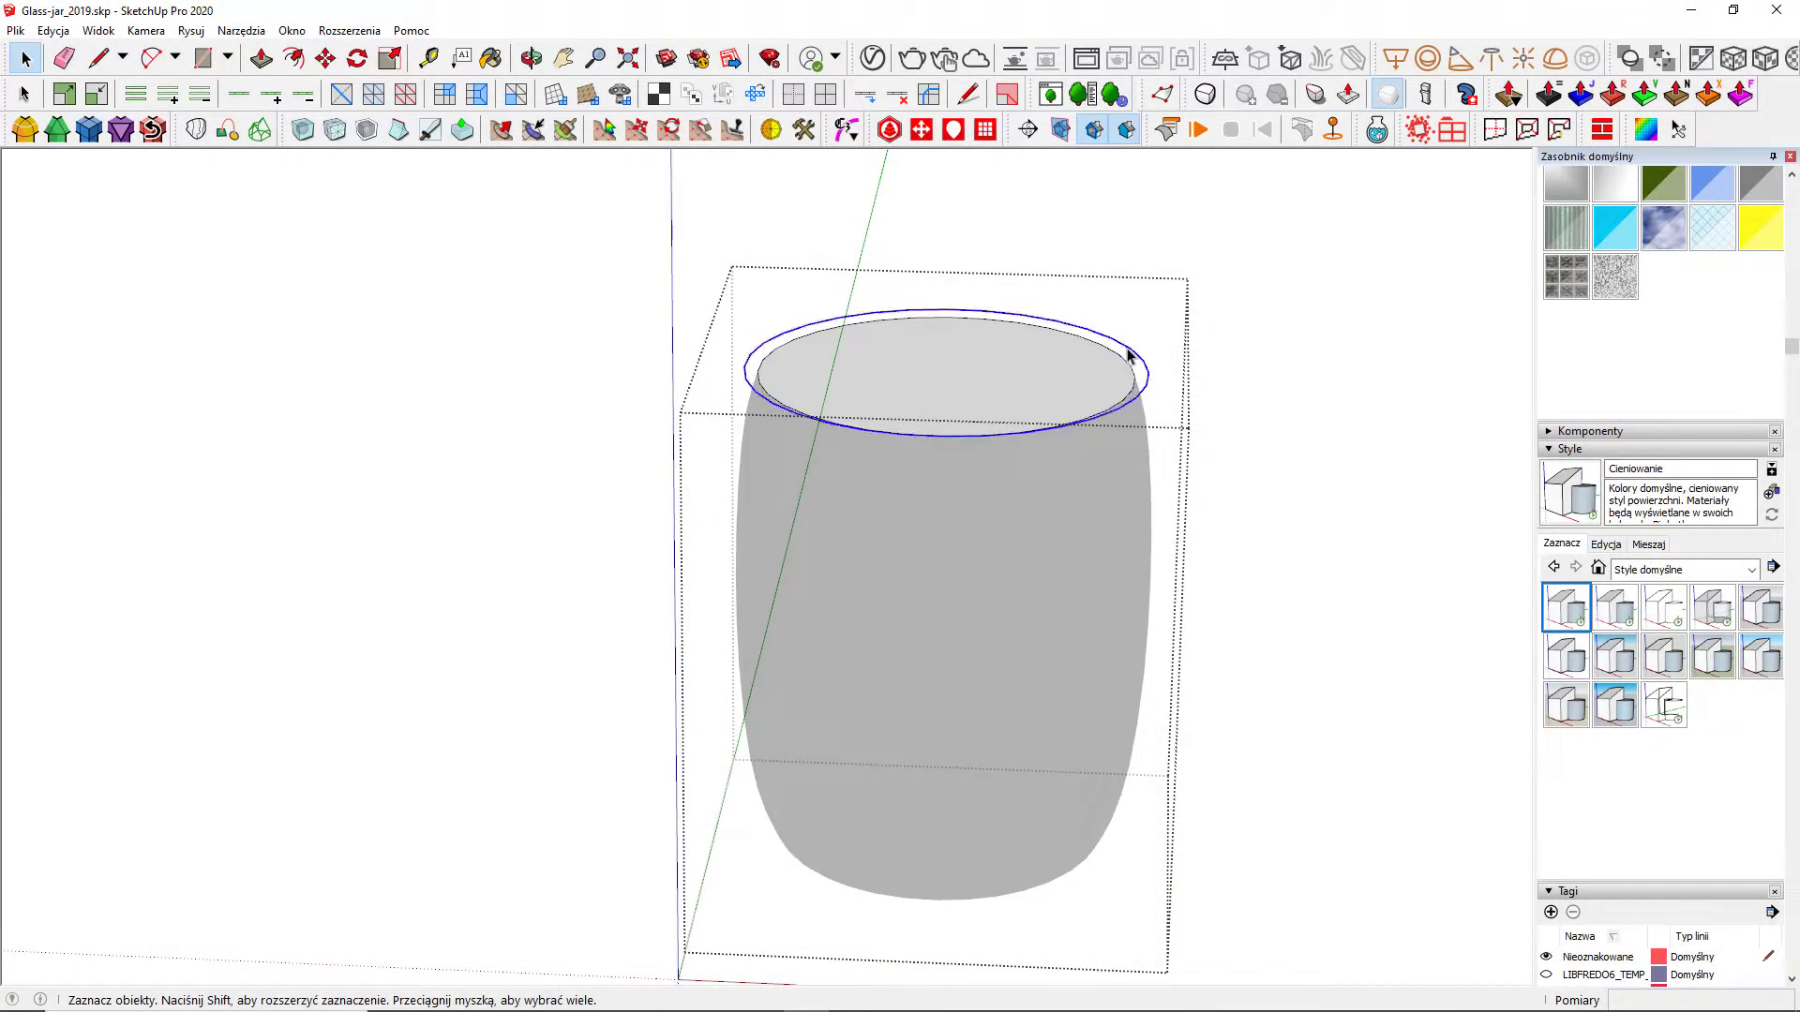
{"action": "key", "text": "Delete"}
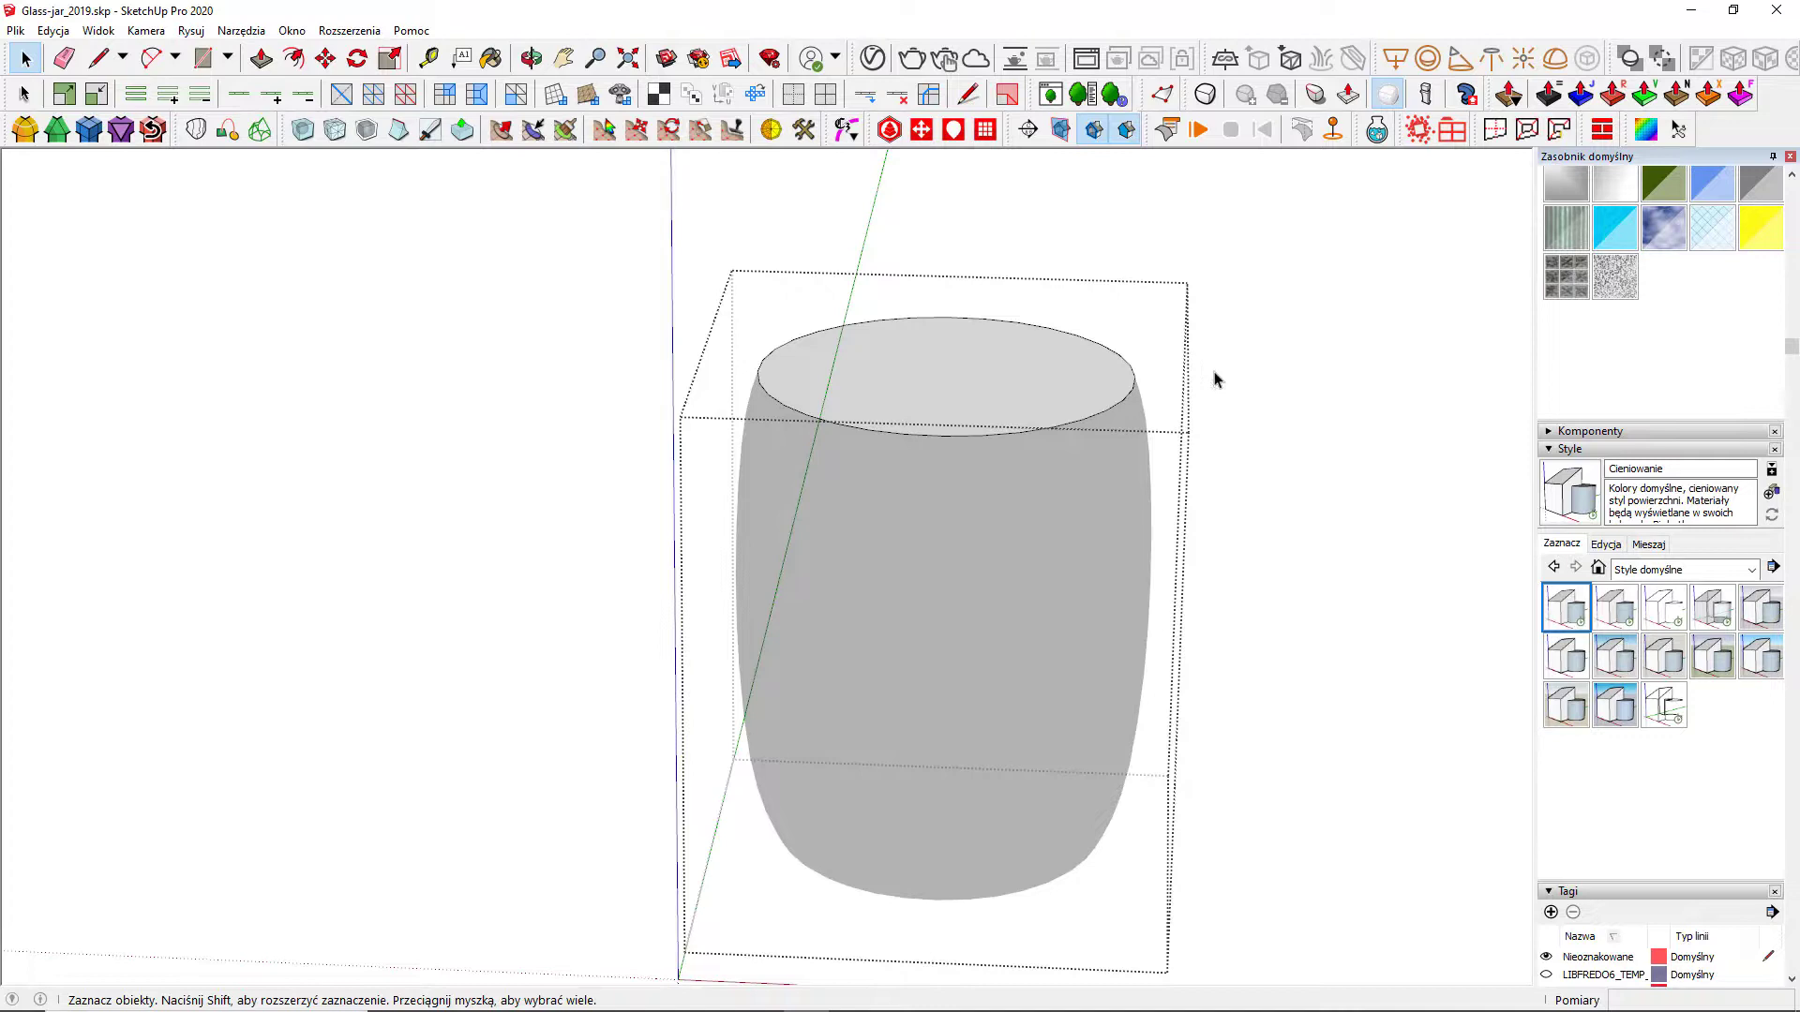
Step: Paint the inner body with the default material and delete the face closing its top
{"action": "key", "text": "b"}
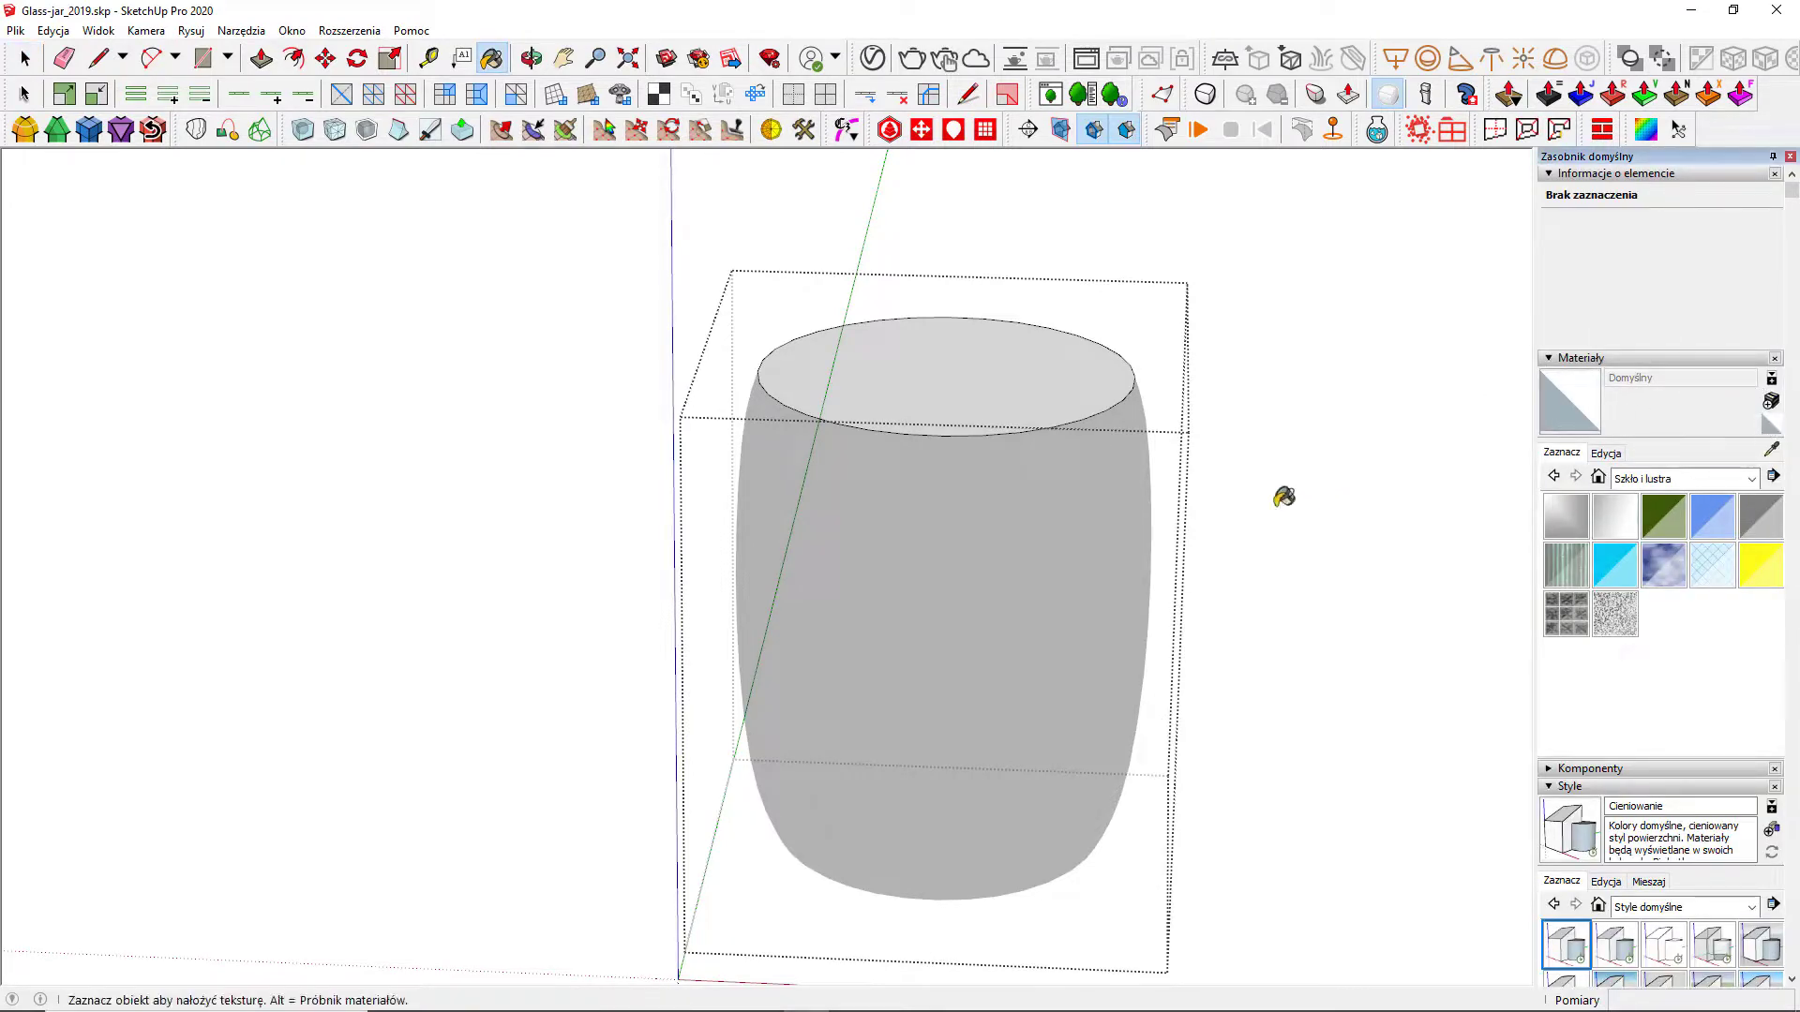
{"action": "left_click", "coordinate": [971, 496]}
{"action": "scroll", "coordinate": [970, 496], "scroll_direction": "up", "scroll_amount": 6}
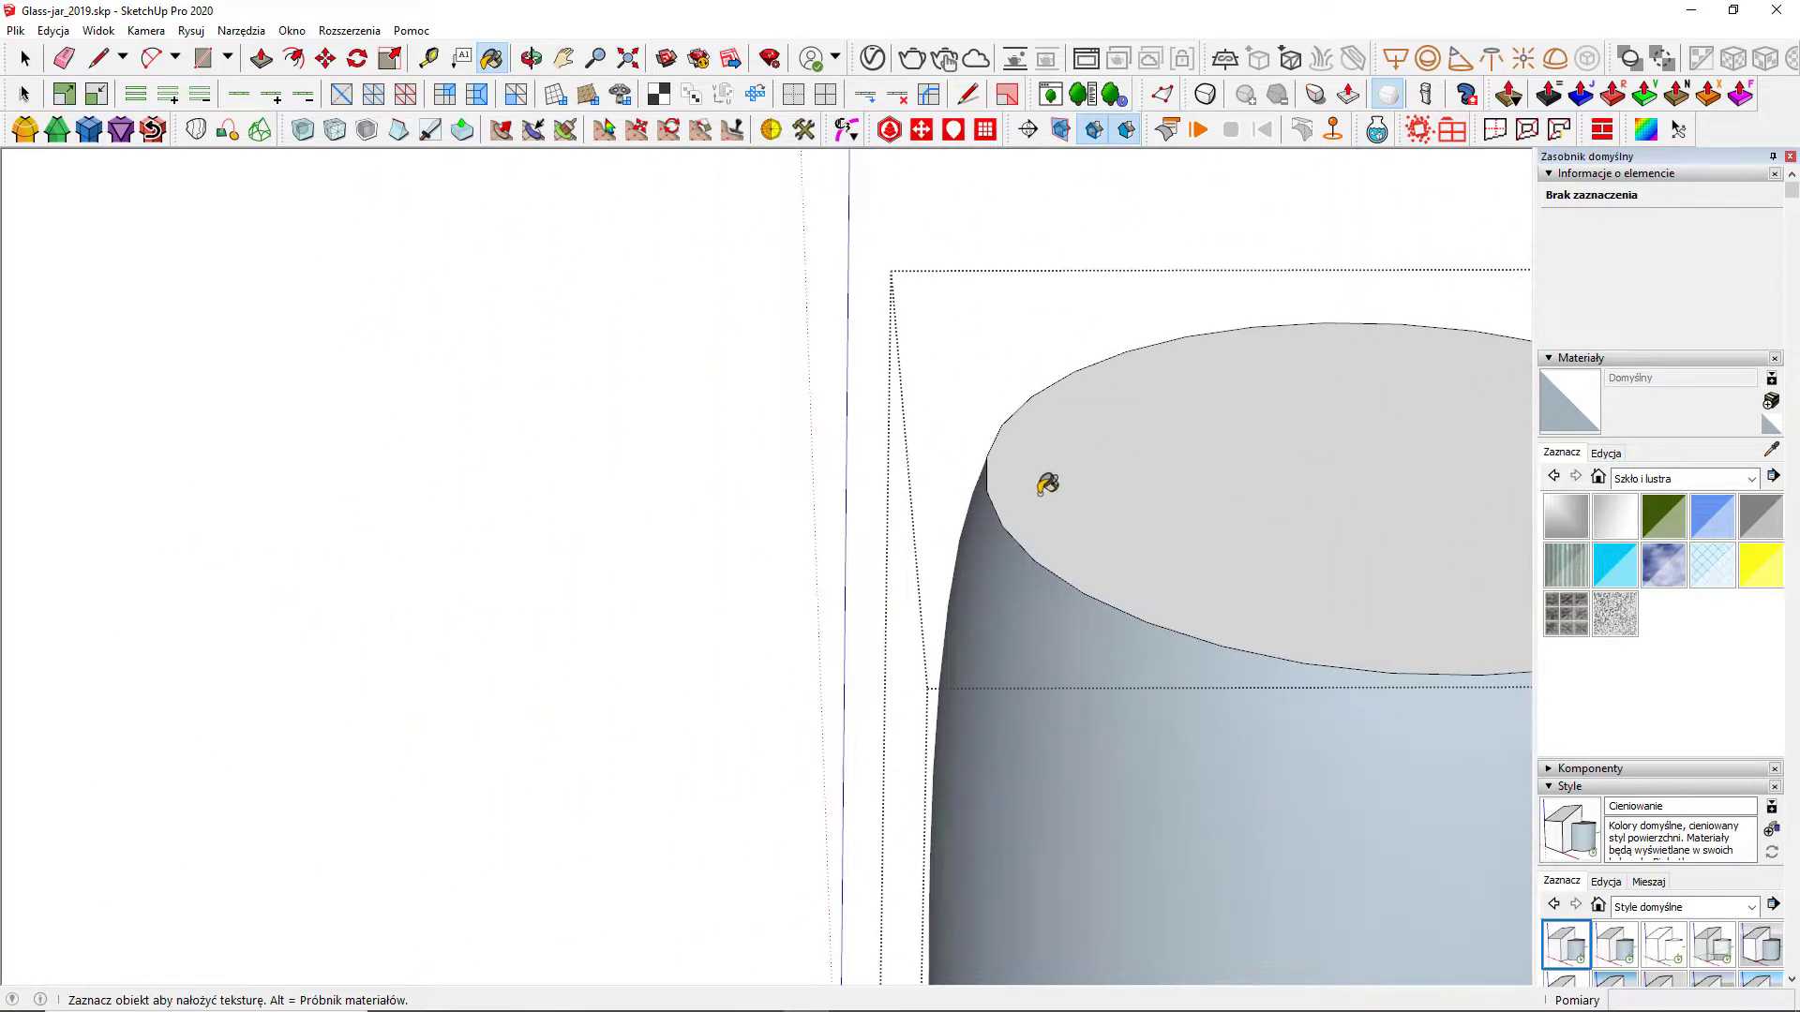
{"action": "left_click", "coordinate": [1047, 483]}
{"action": "mouse_move", "coordinate": [1048, 482]}
{"action": "middle_mouse_down"}
{"action": "mouse_move", "coordinate": [1093, 518]}
{"action": "mouse_move", "coordinate": [1491, 530]}
{"action": "mouse_move", "coordinate": [1130, 588]}
{"action": "middle_mouse_up"}
{"action": "scroll", "coordinate": [1130, 589], "scroll_direction": "down", "scroll_amount": 2}
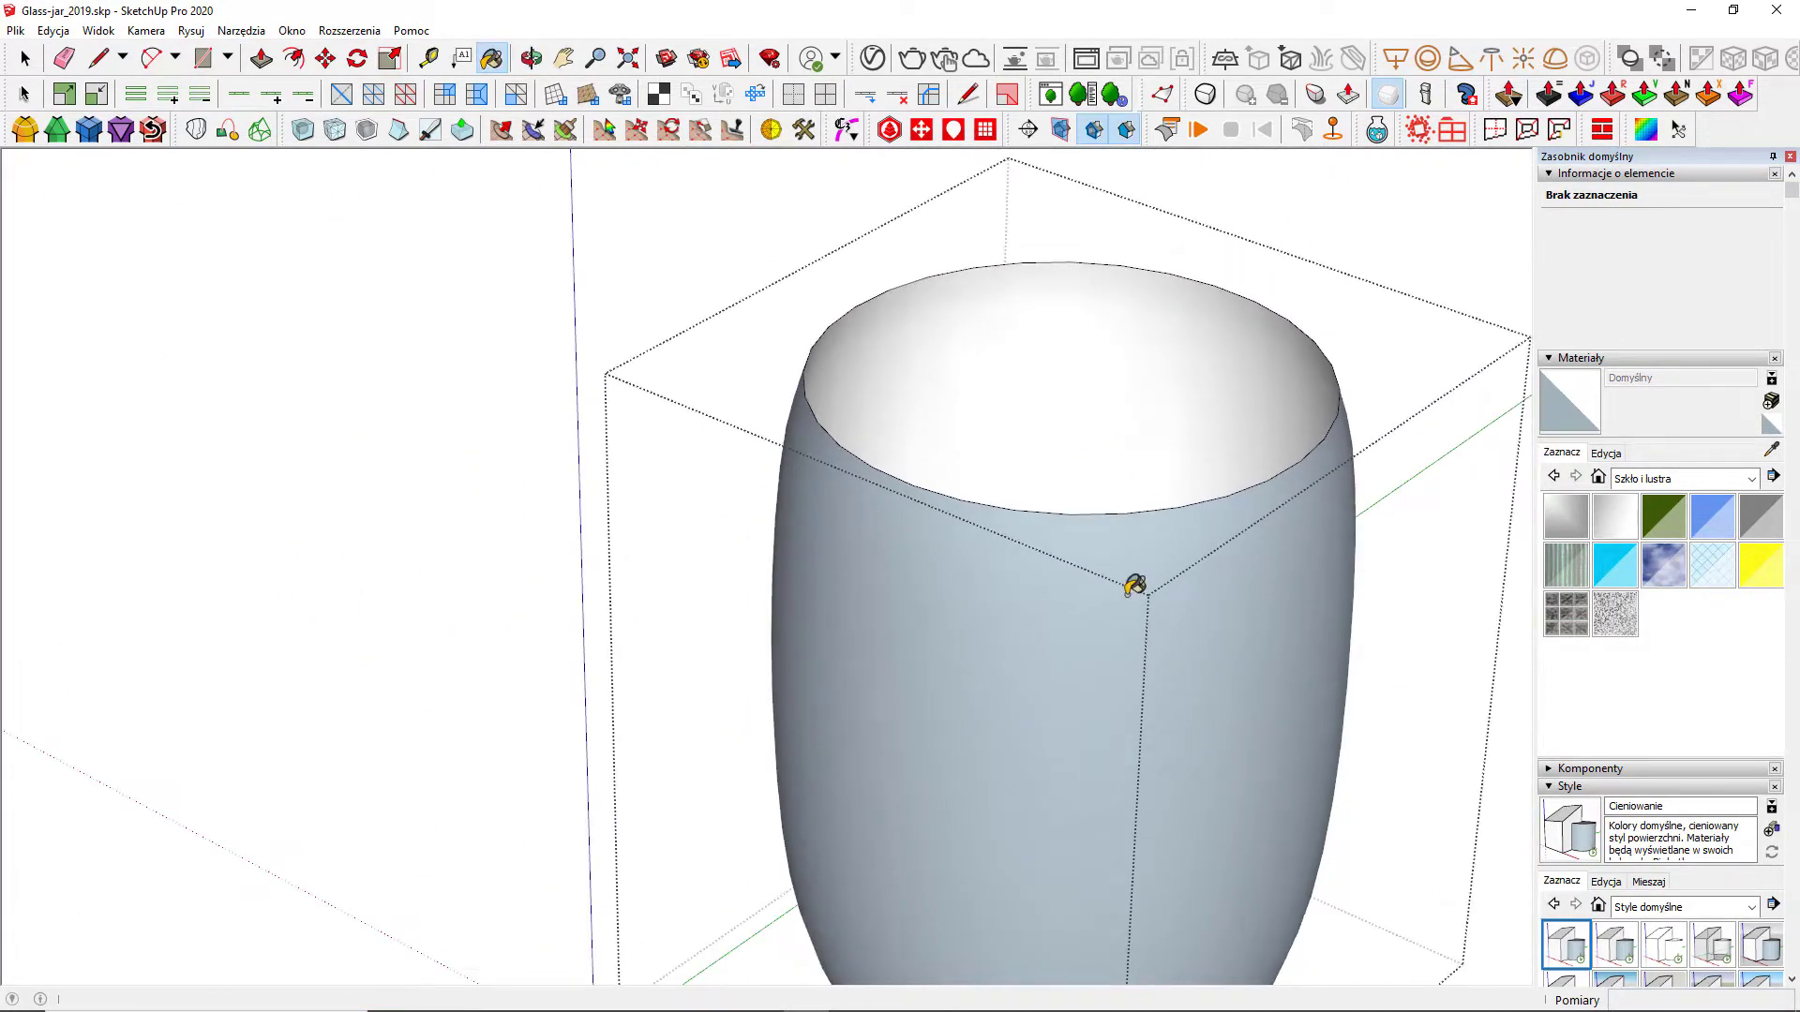
Step: Reverse the faces of the open inner body
{"action": "left_click", "coordinate": [963, 559]}
{"action": "right_click", "coordinate": [963, 558]}
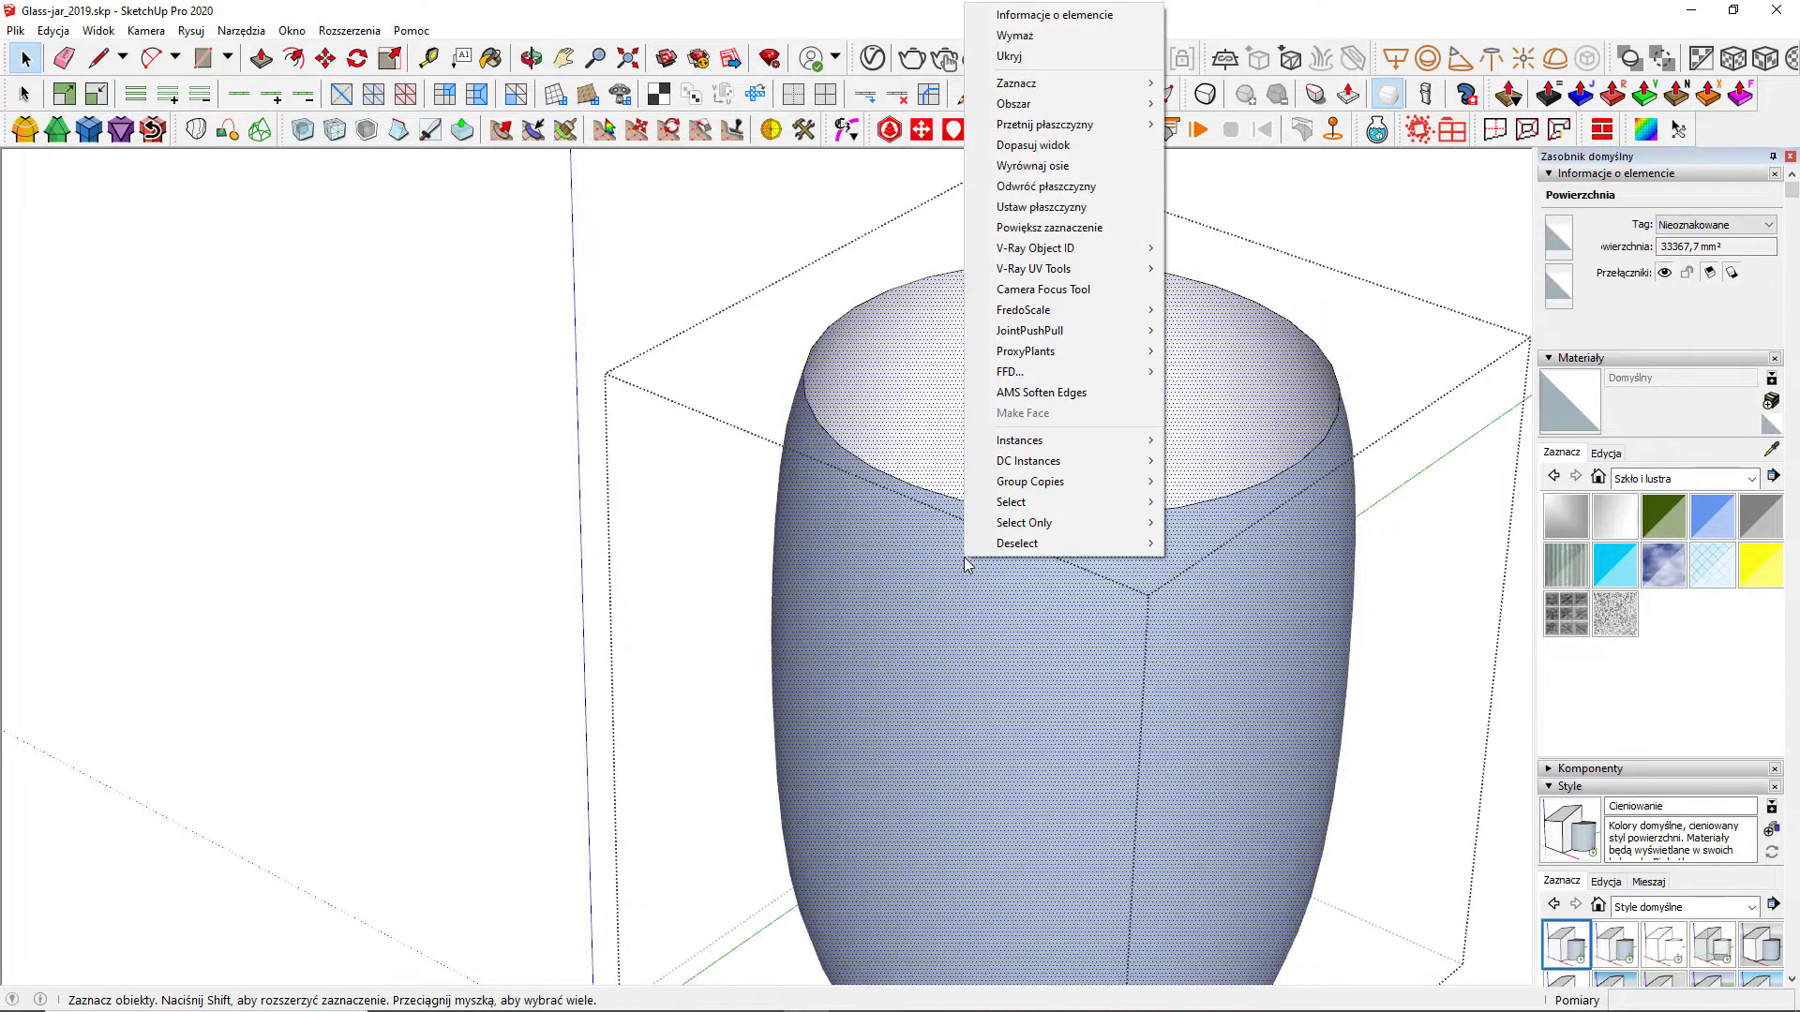
{"action": "left_click", "coordinate": [1054, 185]}
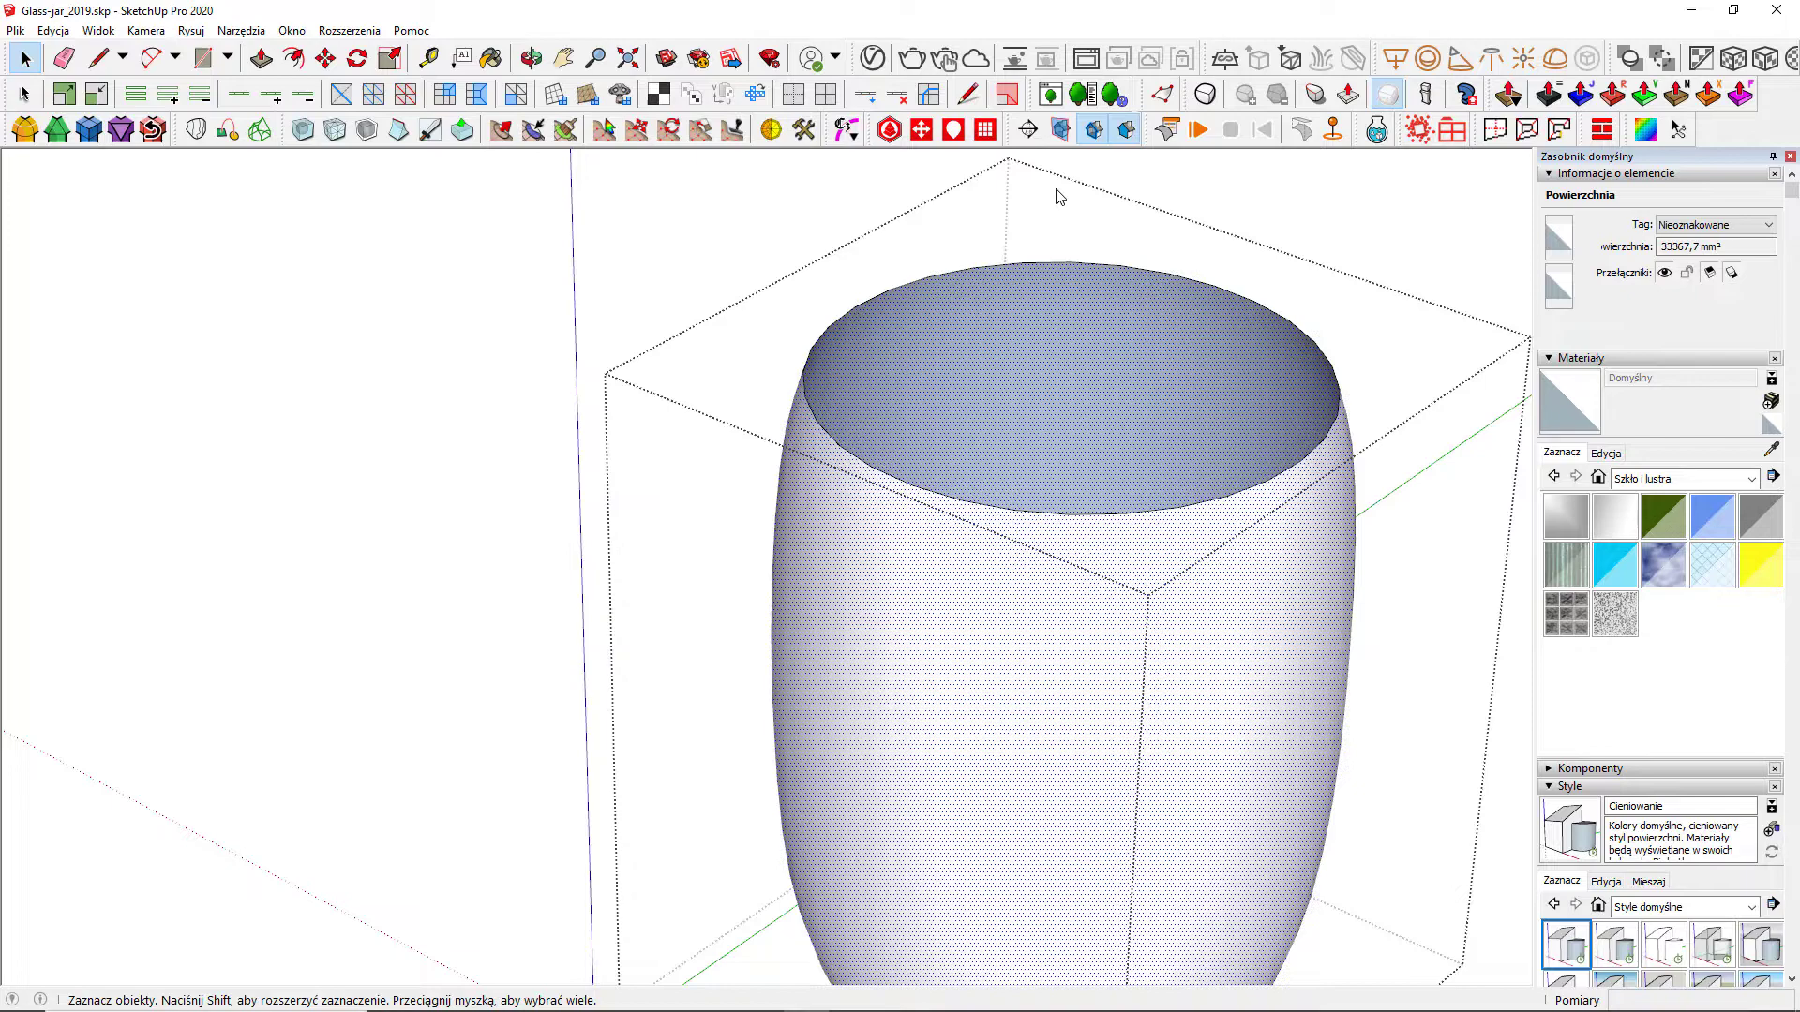
Step: Select the bottom faces of the inner body and copy them vertically above the open top
{"action": "middle_click_drag", "start_coordinate": [1223, 433], "coordinate": [795, 322]}
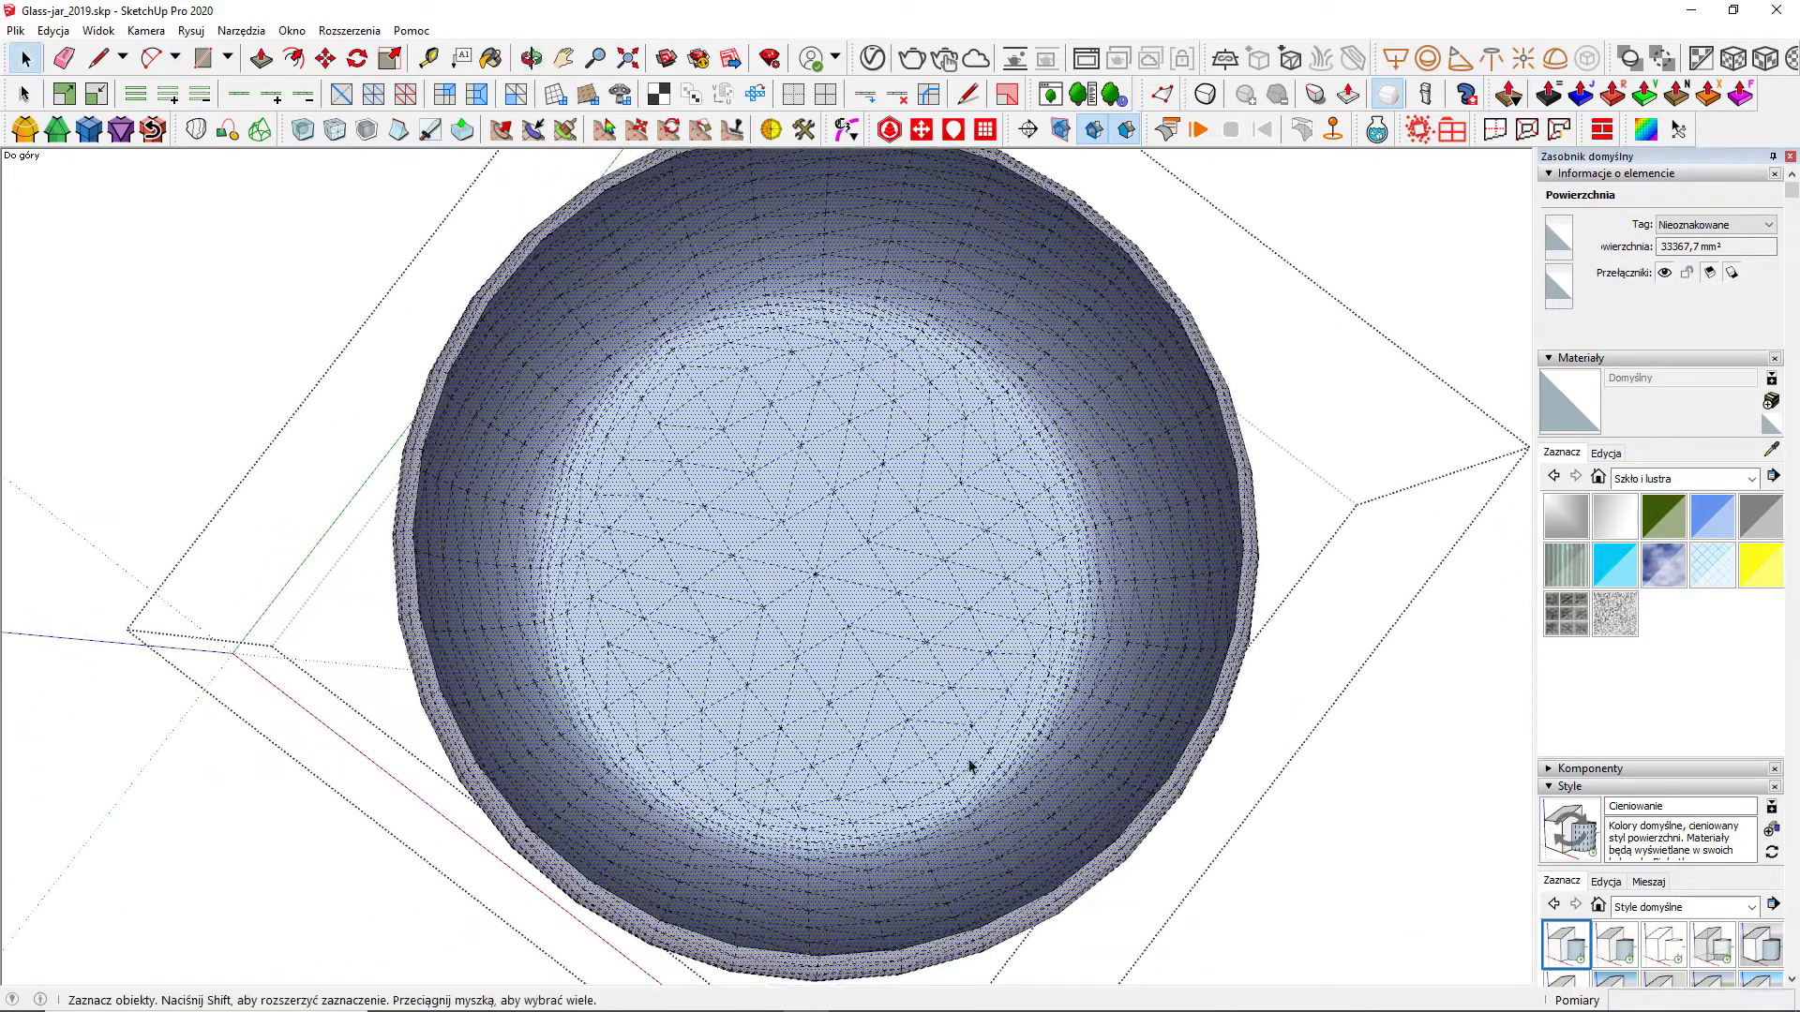
{"action": "left_click_drag", "start_coordinate": [1042, 860], "coordinate": [1124, 897]}
{"action": "middle_click_drag", "start_coordinate": [1140, 903], "coordinate": [976, 228]}
{"action": "key", "text": "m"}
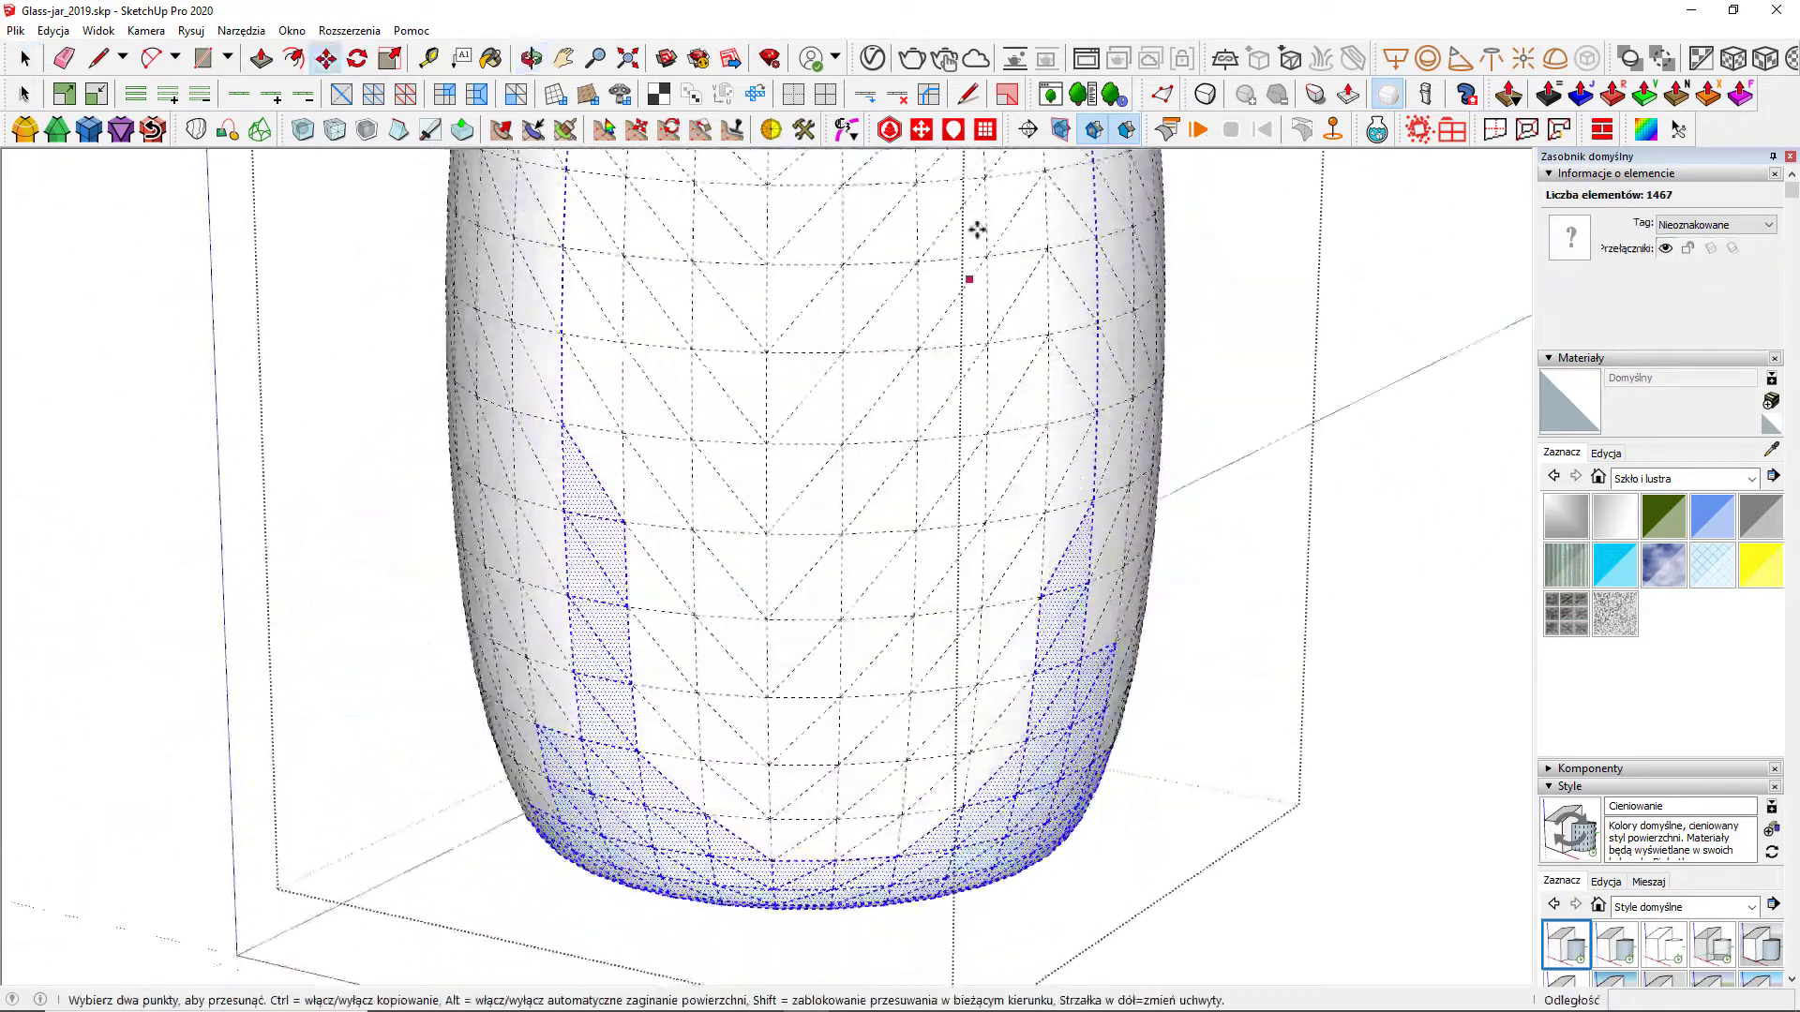
{"action": "scroll", "coordinate": [963, 755], "scroll_direction": "down", "scroll_amount": 5}
{"action": "middle_click_drag", "start_coordinate": [960, 755], "coordinate": [958, 721]}
{"action": "key", "text": "ctrl"}
{"action": "left_click", "coordinate": [956, 821]}
{"action": "left_click", "coordinate": [953, 418]}
Step: Delete the surplus wall faces attached to the copied base piece above the body
{"action": "middle_click_drag", "start_coordinate": [941, 482], "coordinate": [932, 417]}
{"action": "key", "text": "space"}
{"action": "left_click_drag", "start_coordinate": [1065, 538], "coordinate": [732, 196]}
{"action": "key", "text": "Delete"}
Step: Flip the copied base piece vertically with Scale and move it down to cap the body's open top
{"action": "left_click", "coordinate": [987, 552]}
{"action": "key", "text": "s"}
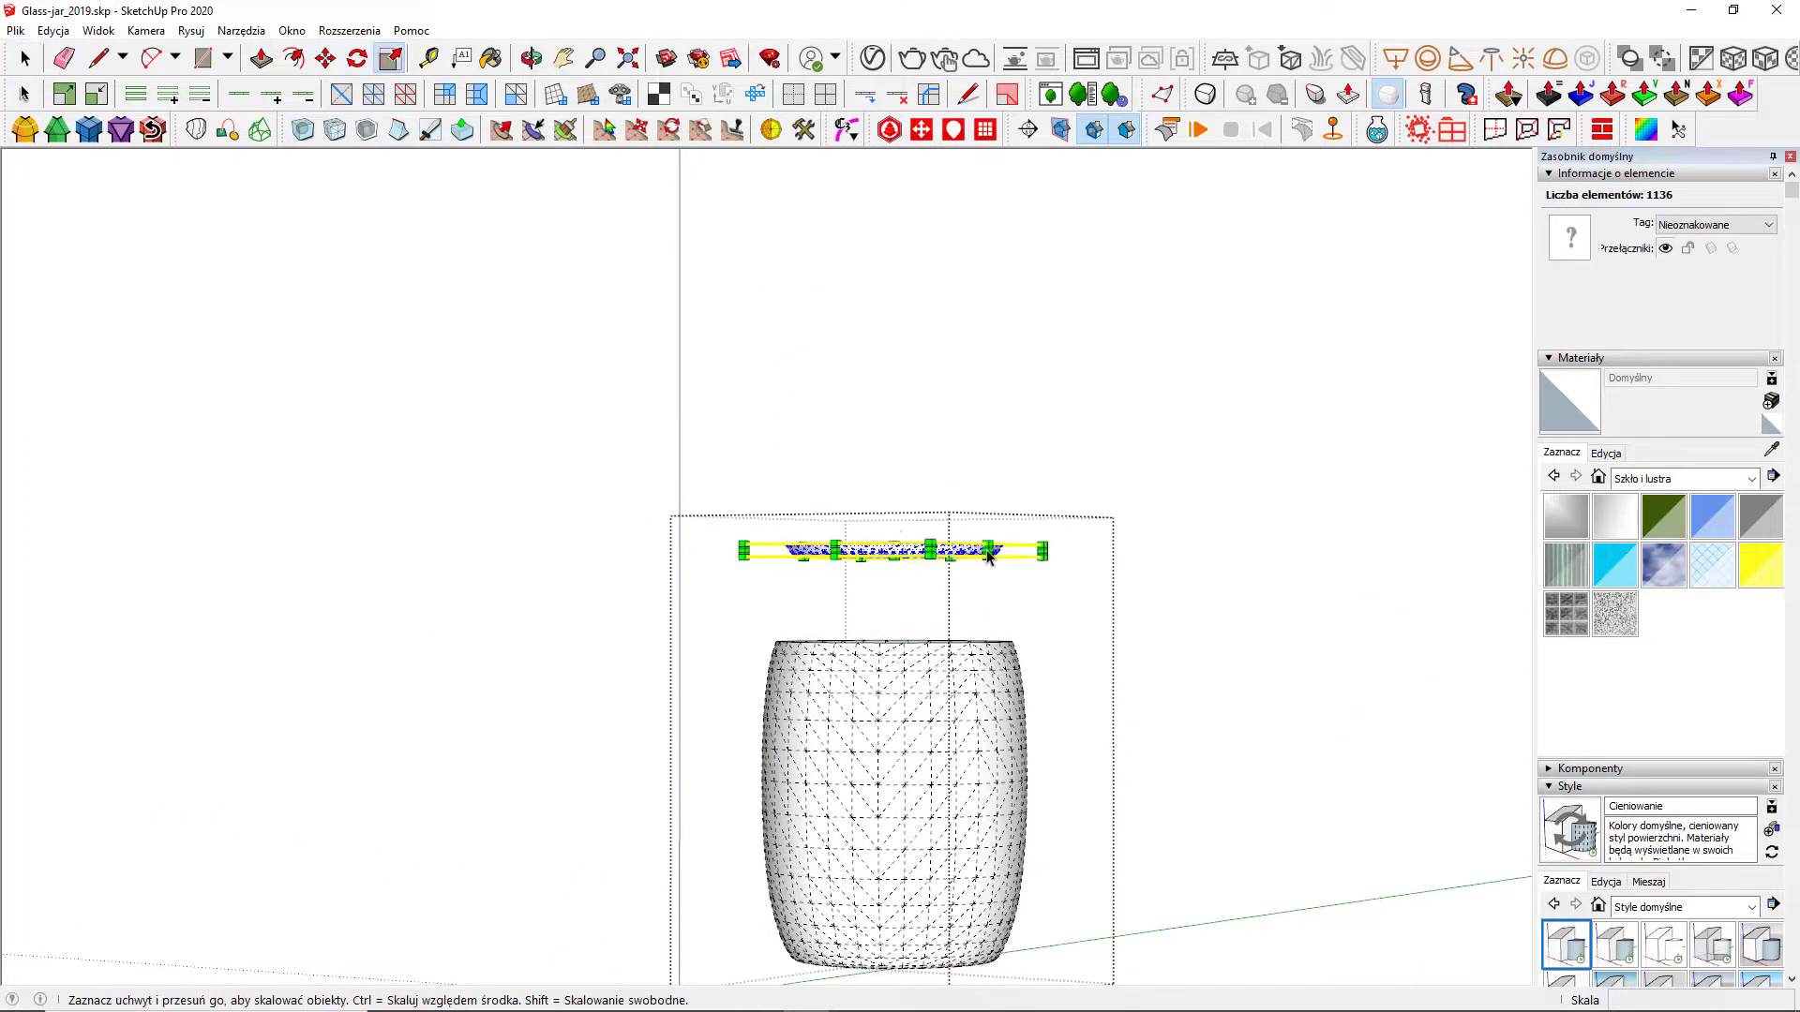
{"action": "key", "text": "m"}
{"action": "left_click", "coordinate": [905, 568]}
{"action": "left_click", "coordinate": [904, 662]}
{"action": "key", "text": "space"}
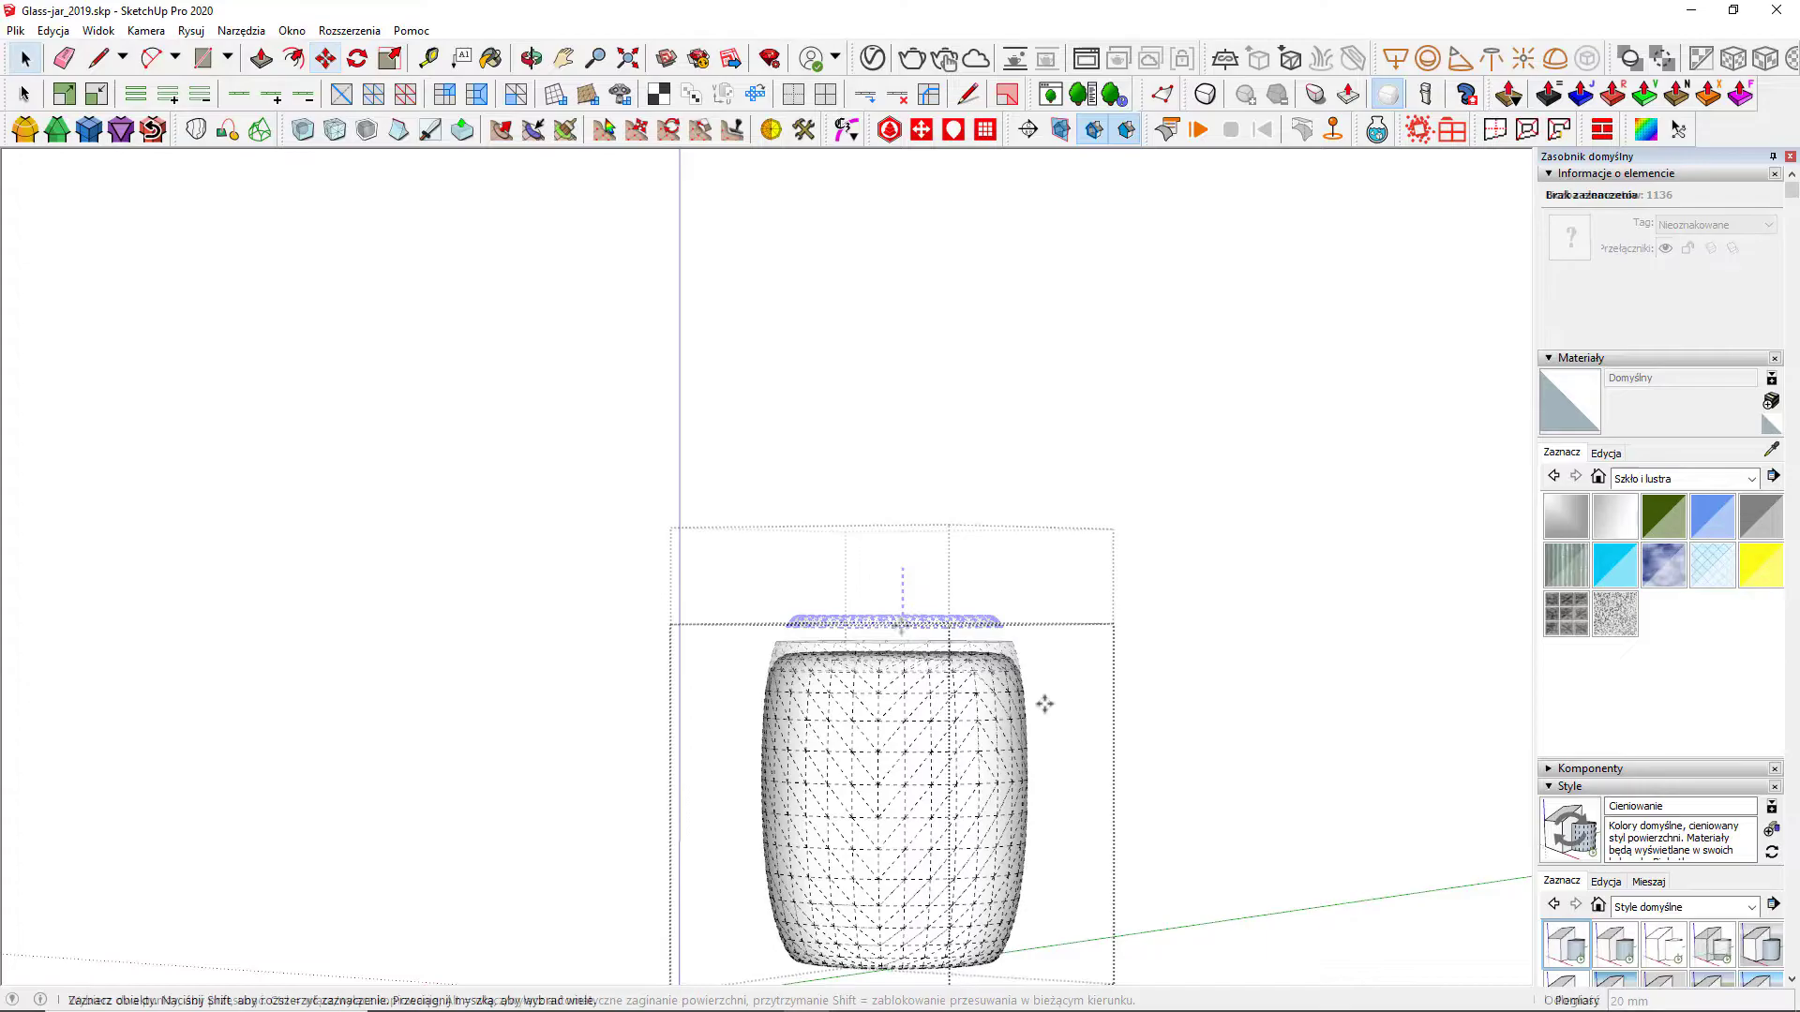
{"action": "left_click", "coordinate": [1045, 703]}
{"action": "middle_click_drag", "start_coordinate": [872, 673], "coordinate": [919, 937]}
{"action": "middle_click_drag", "start_coordinate": [1008, 555], "coordinate": [1312, 459]}
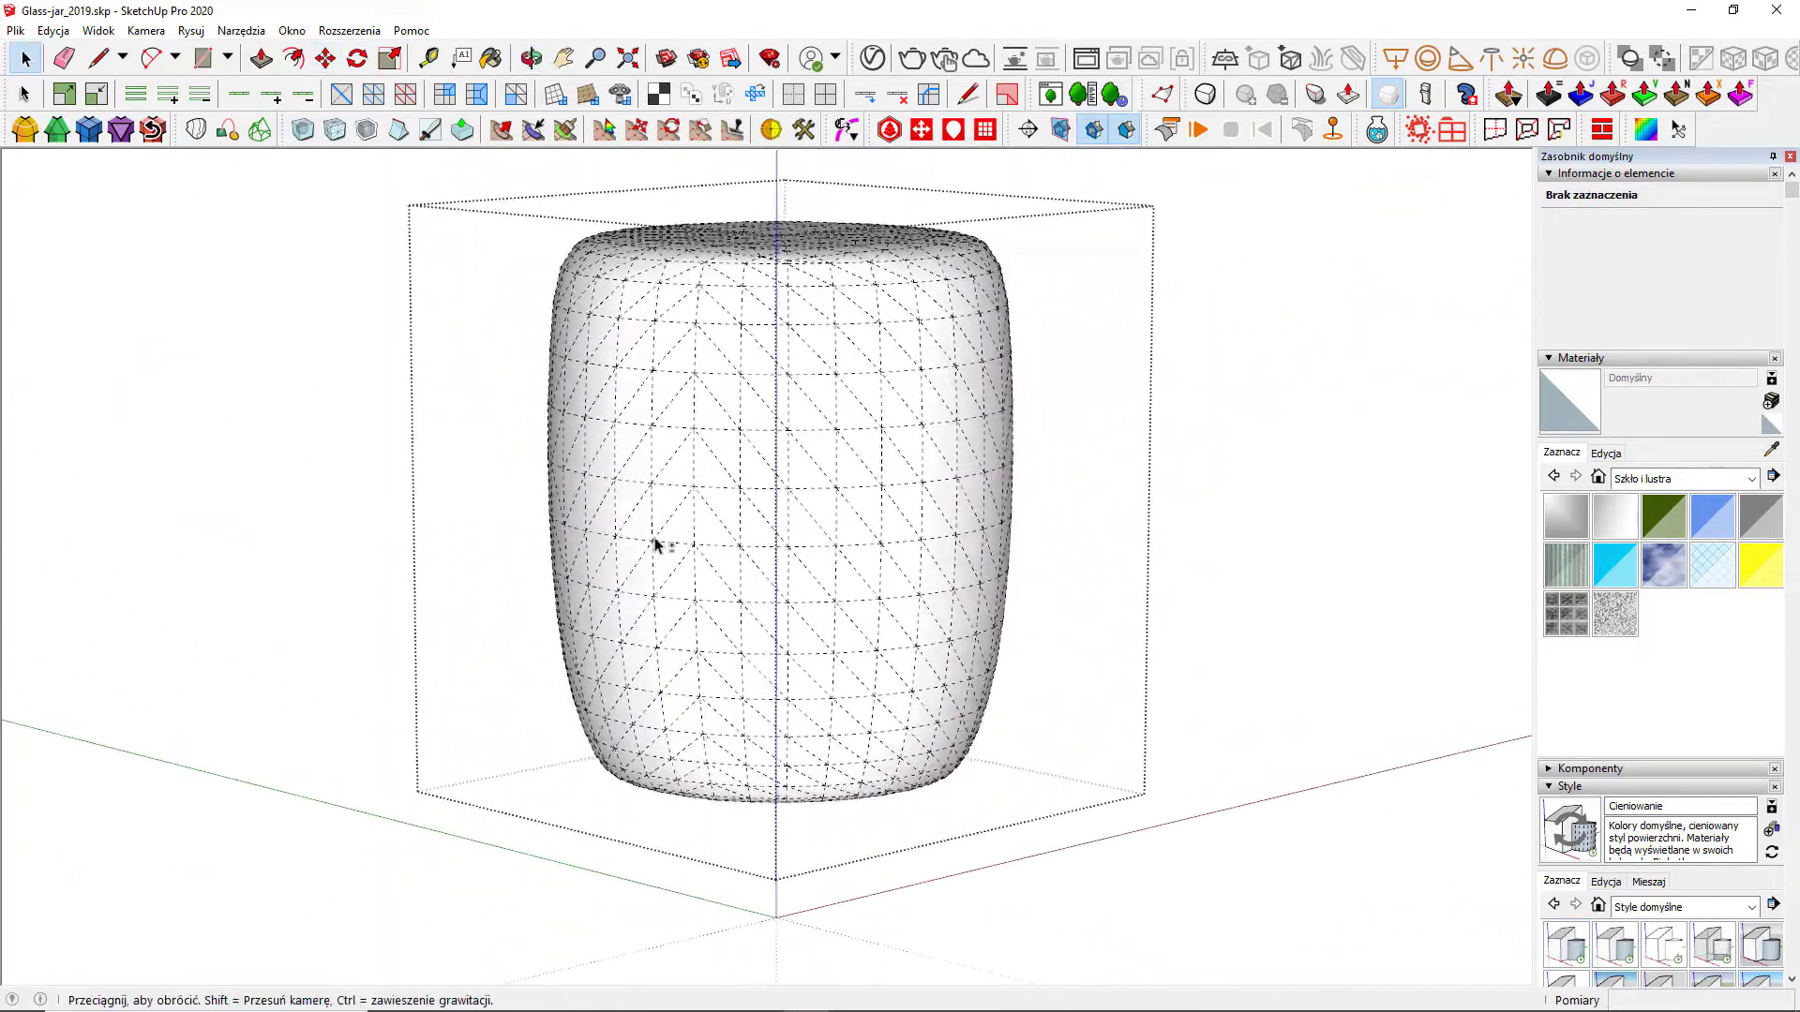
{"action": "middle_click_drag", "start_coordinate": [659, 543], "coordinate": [1076, 679]}
{"action": "middle_click_drag", "start_coordinate": [778, 651], "coordinate": [1266, 710]}
{"action": "middle_click_drag", "start_coordinate": [614, 736], "coordinate": [736, 710], "text": "shift"}
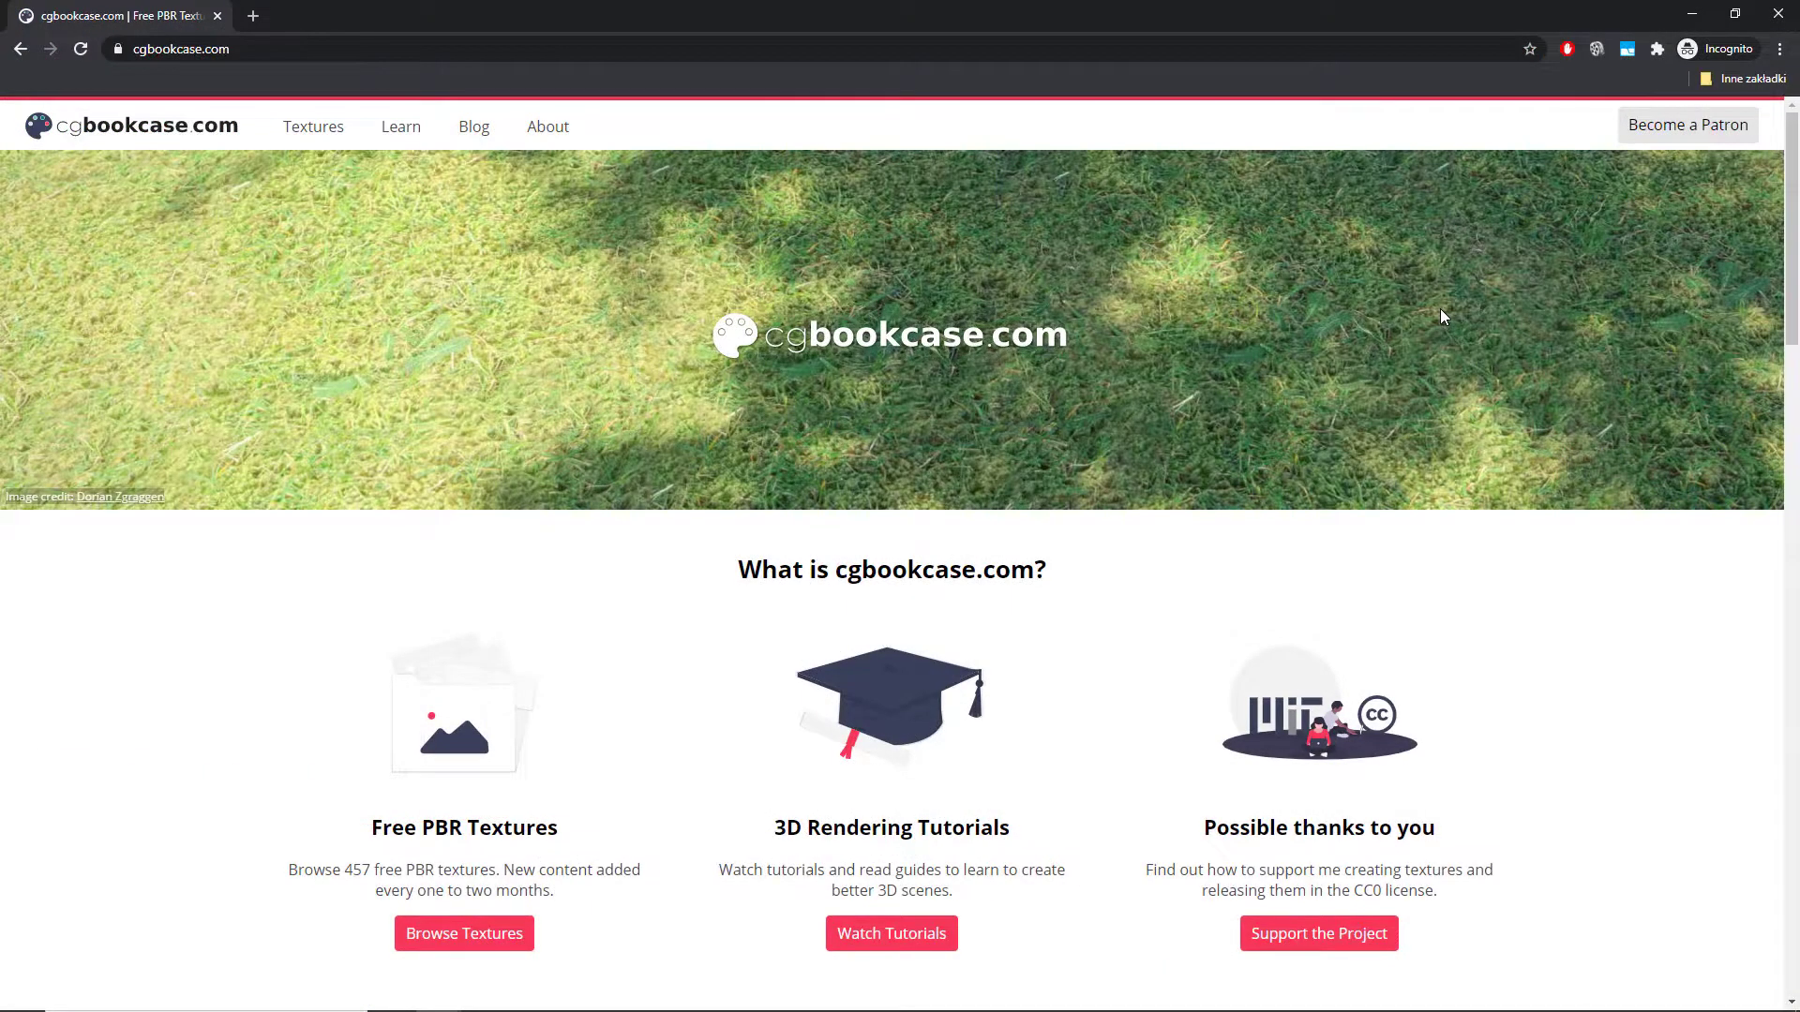
Step: Switch to cgbookcase.com in the browser, open its free PBR texture library and look through the page
{"action": "scroll", "coordinate": [1440, 316], "scroll_direction": "down", "scroll_amount": 14}
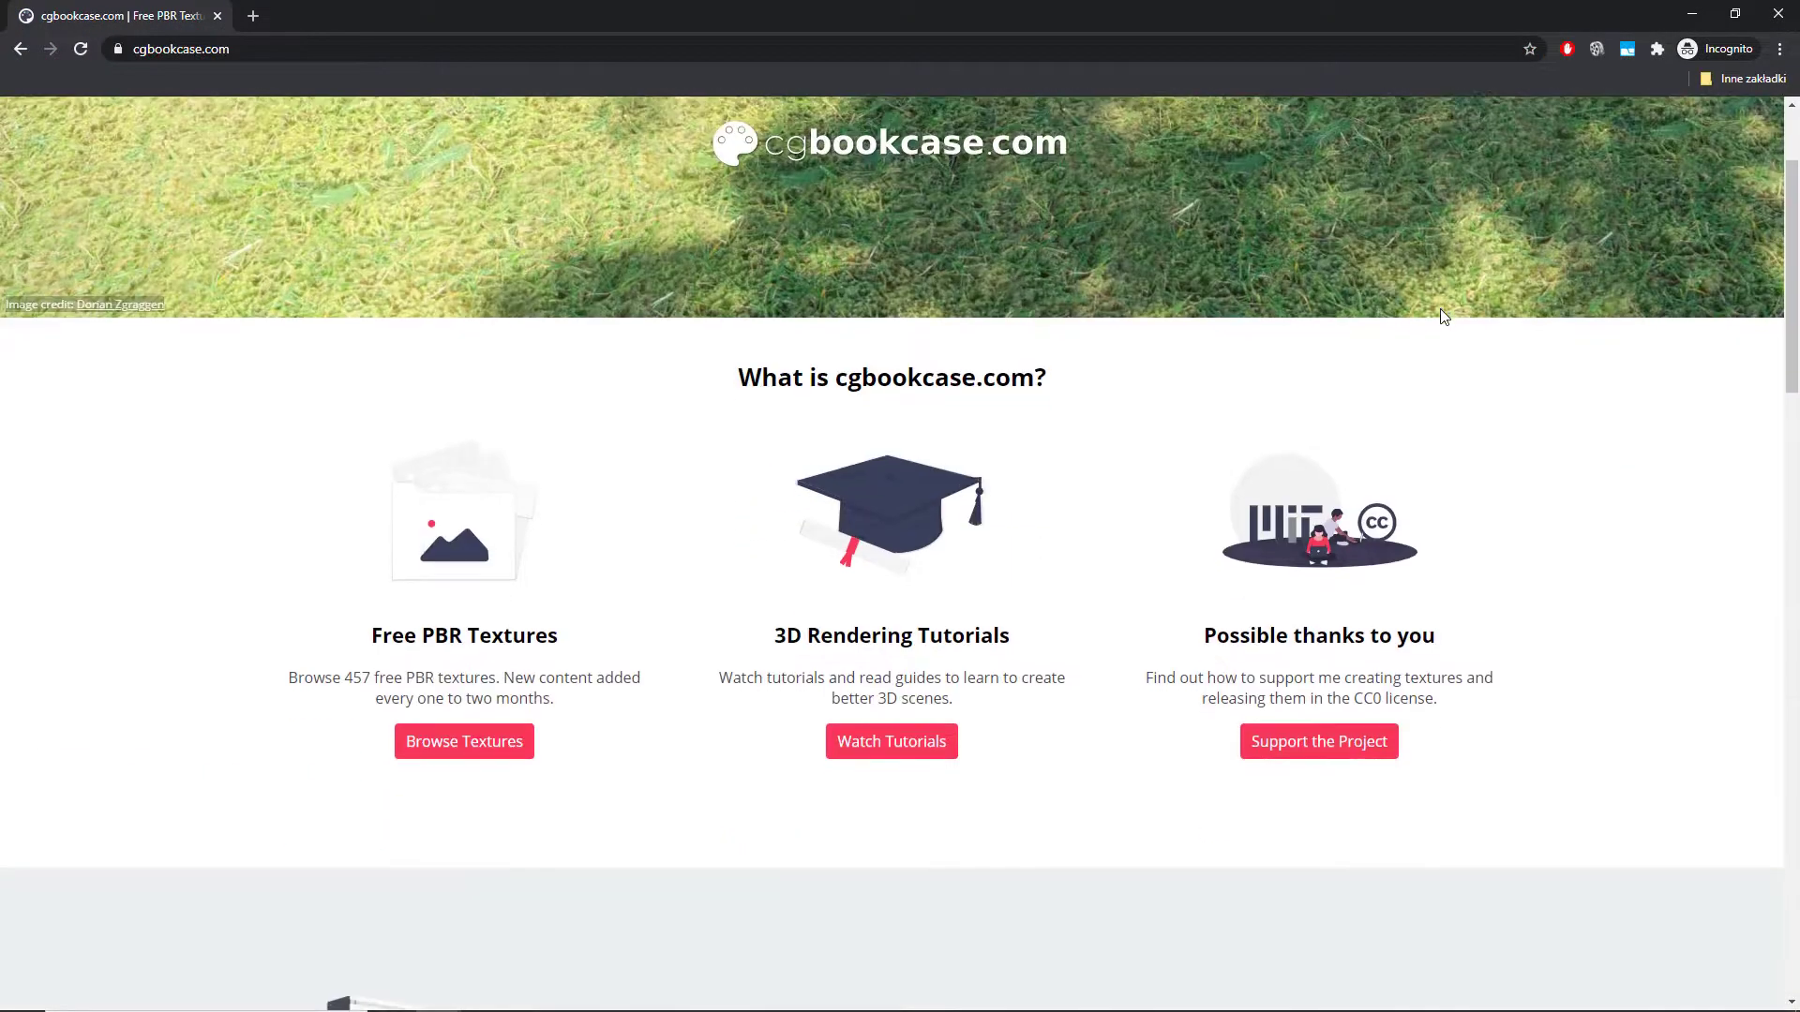
{"action": "scroll", "coordinate": [1441, 315], "scroll_direction": "down", "scroll_amount": 14}
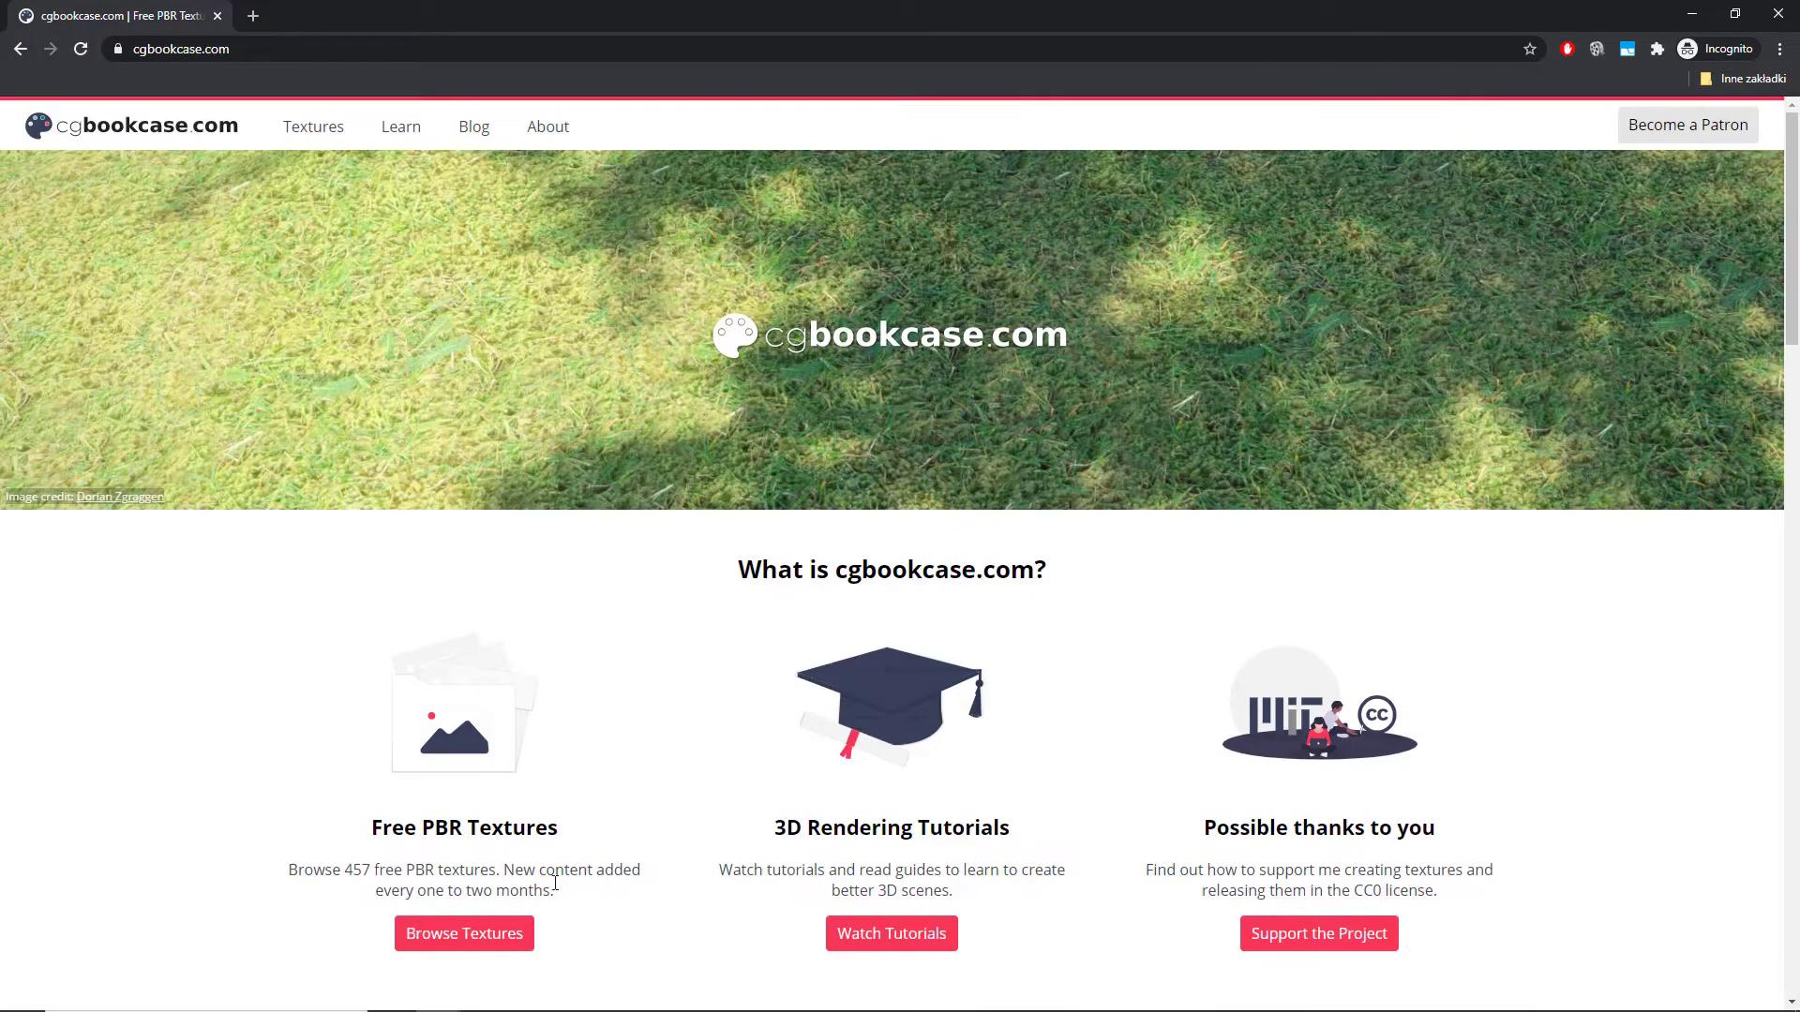
{"action": "left_click", "coordinate": [496, 938]}
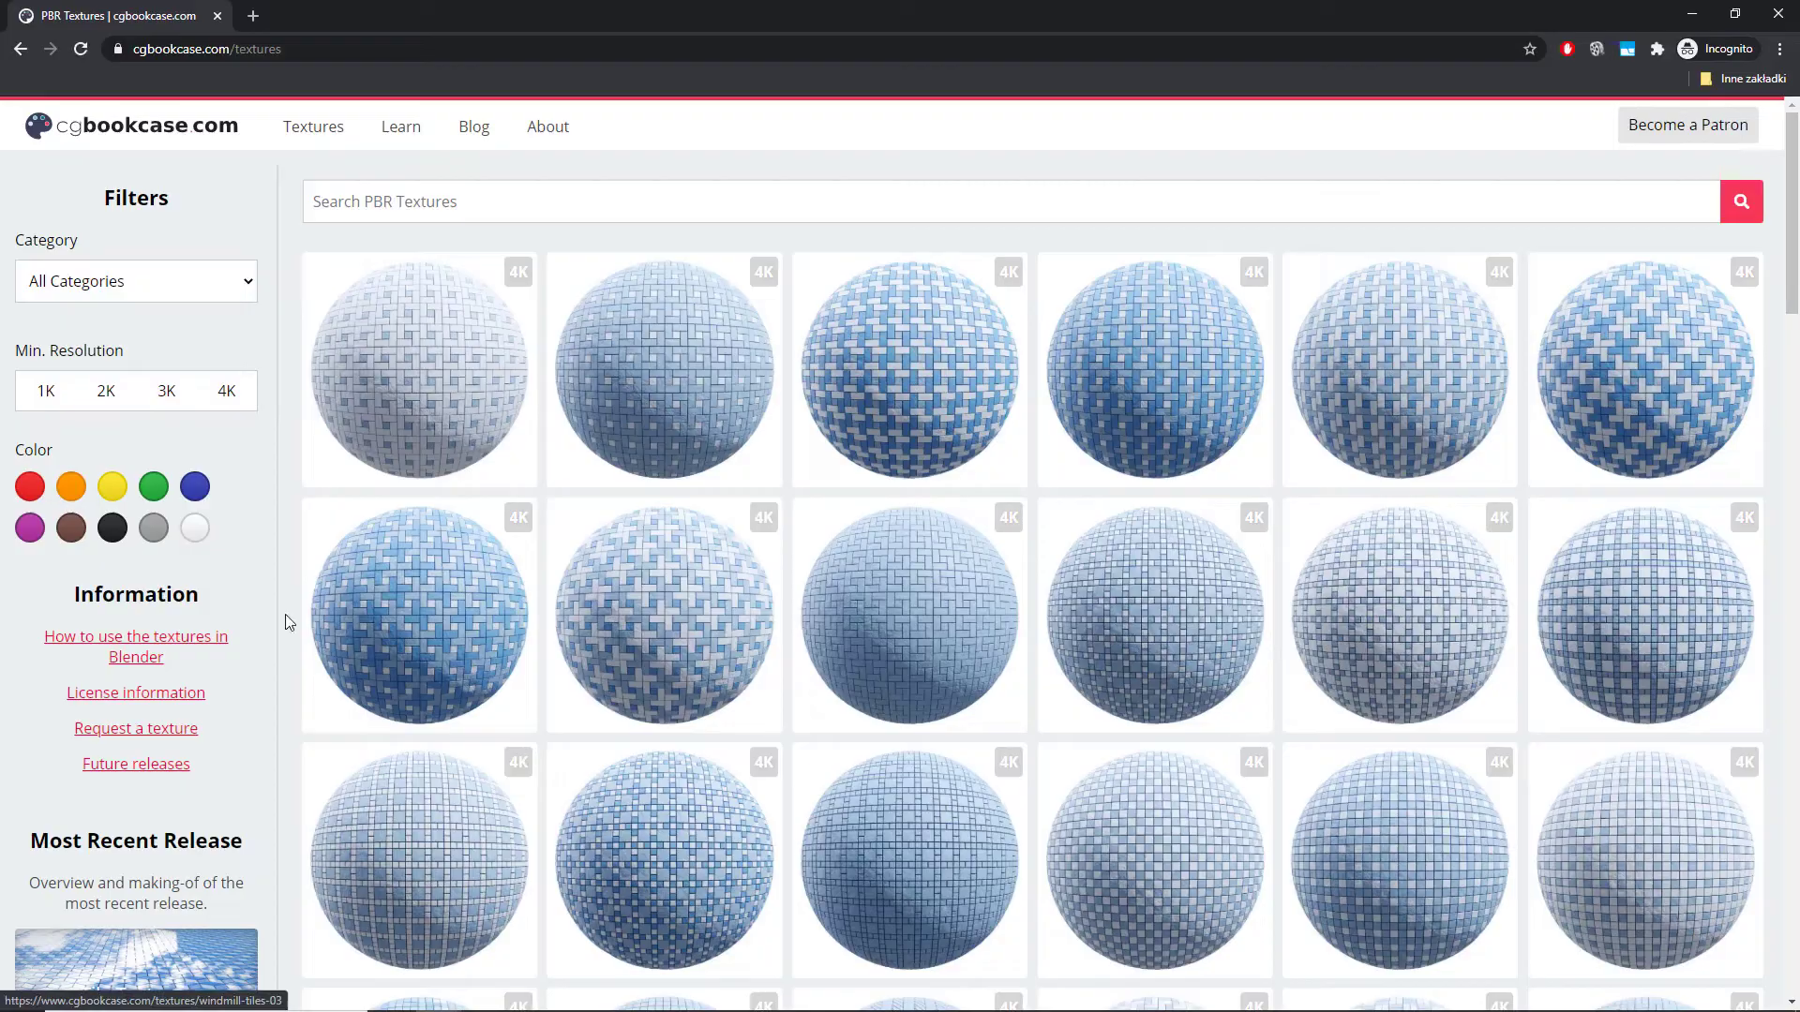
{"action": "scroll", "coordinate": [287, 619], "scroll_direction": "down", "scroll_amount": 10}
{"action": "scroll", "coordinate": [288, 622], "scroll_direction": "down", "scroll_amount": 20}
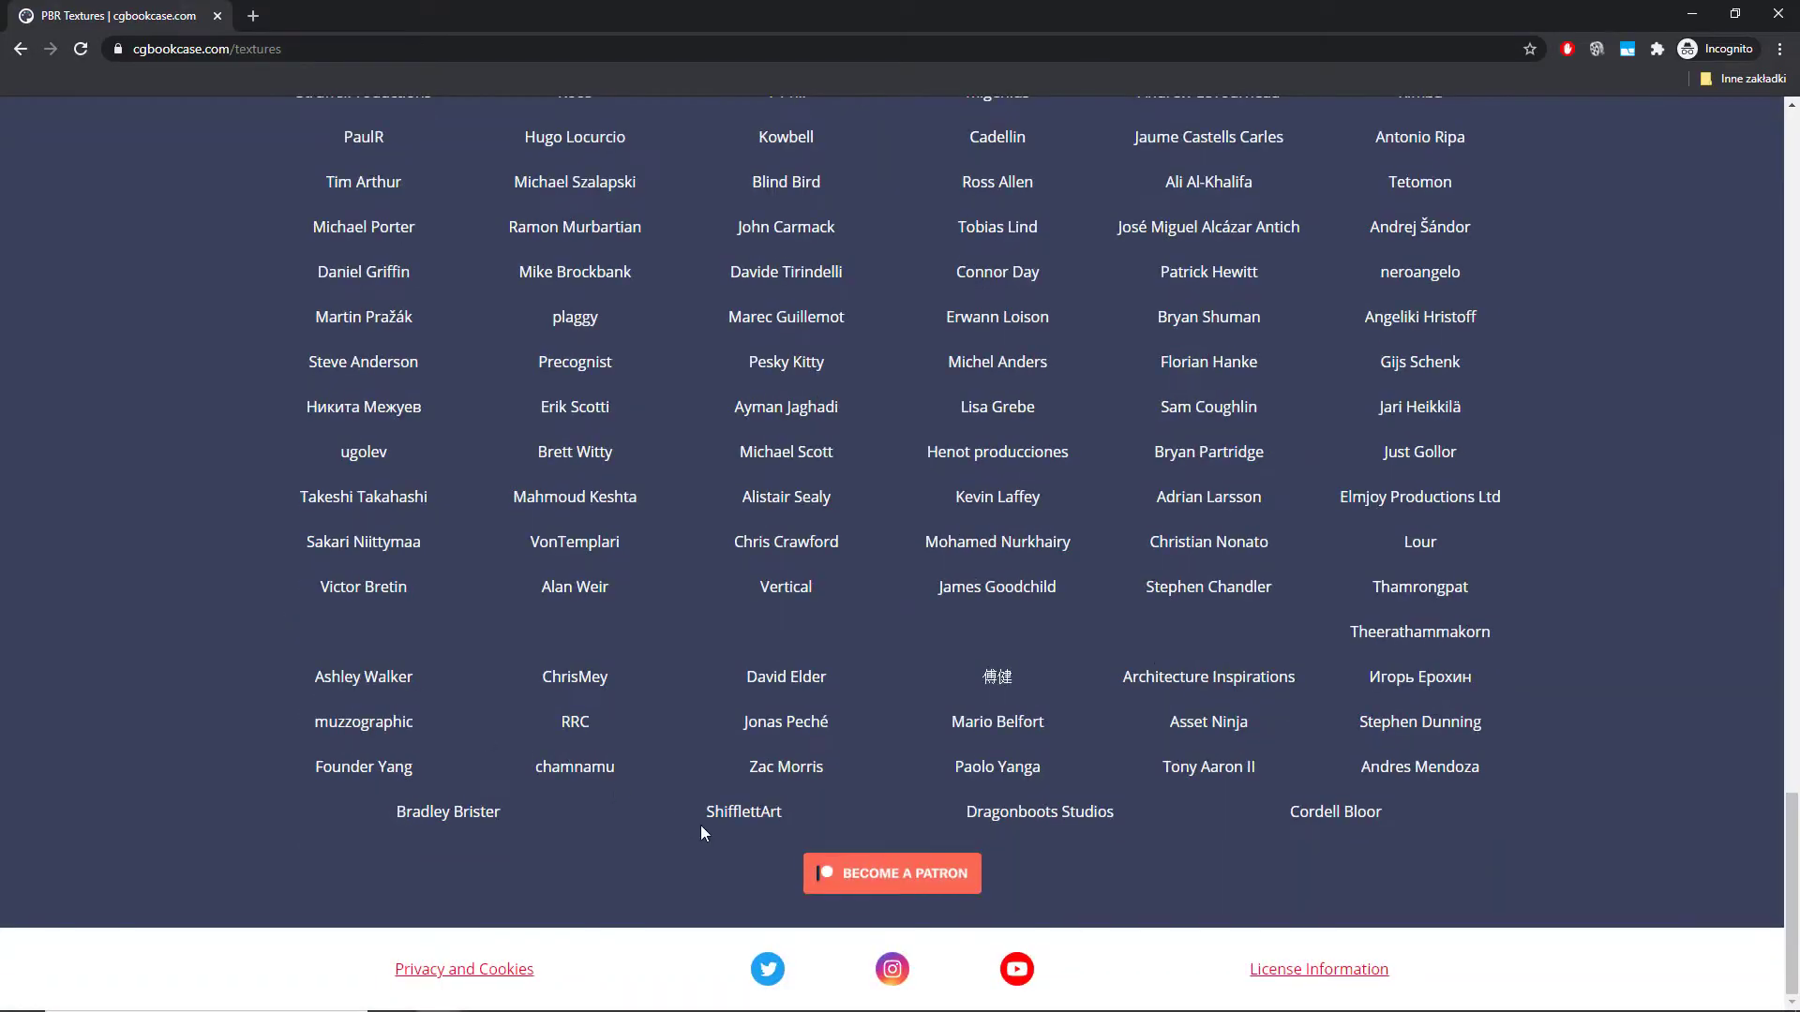
Step: View the texture site's Patreon membership page and its Instagram profile
{"action": "left_click", "coordinate": [862, 879]}
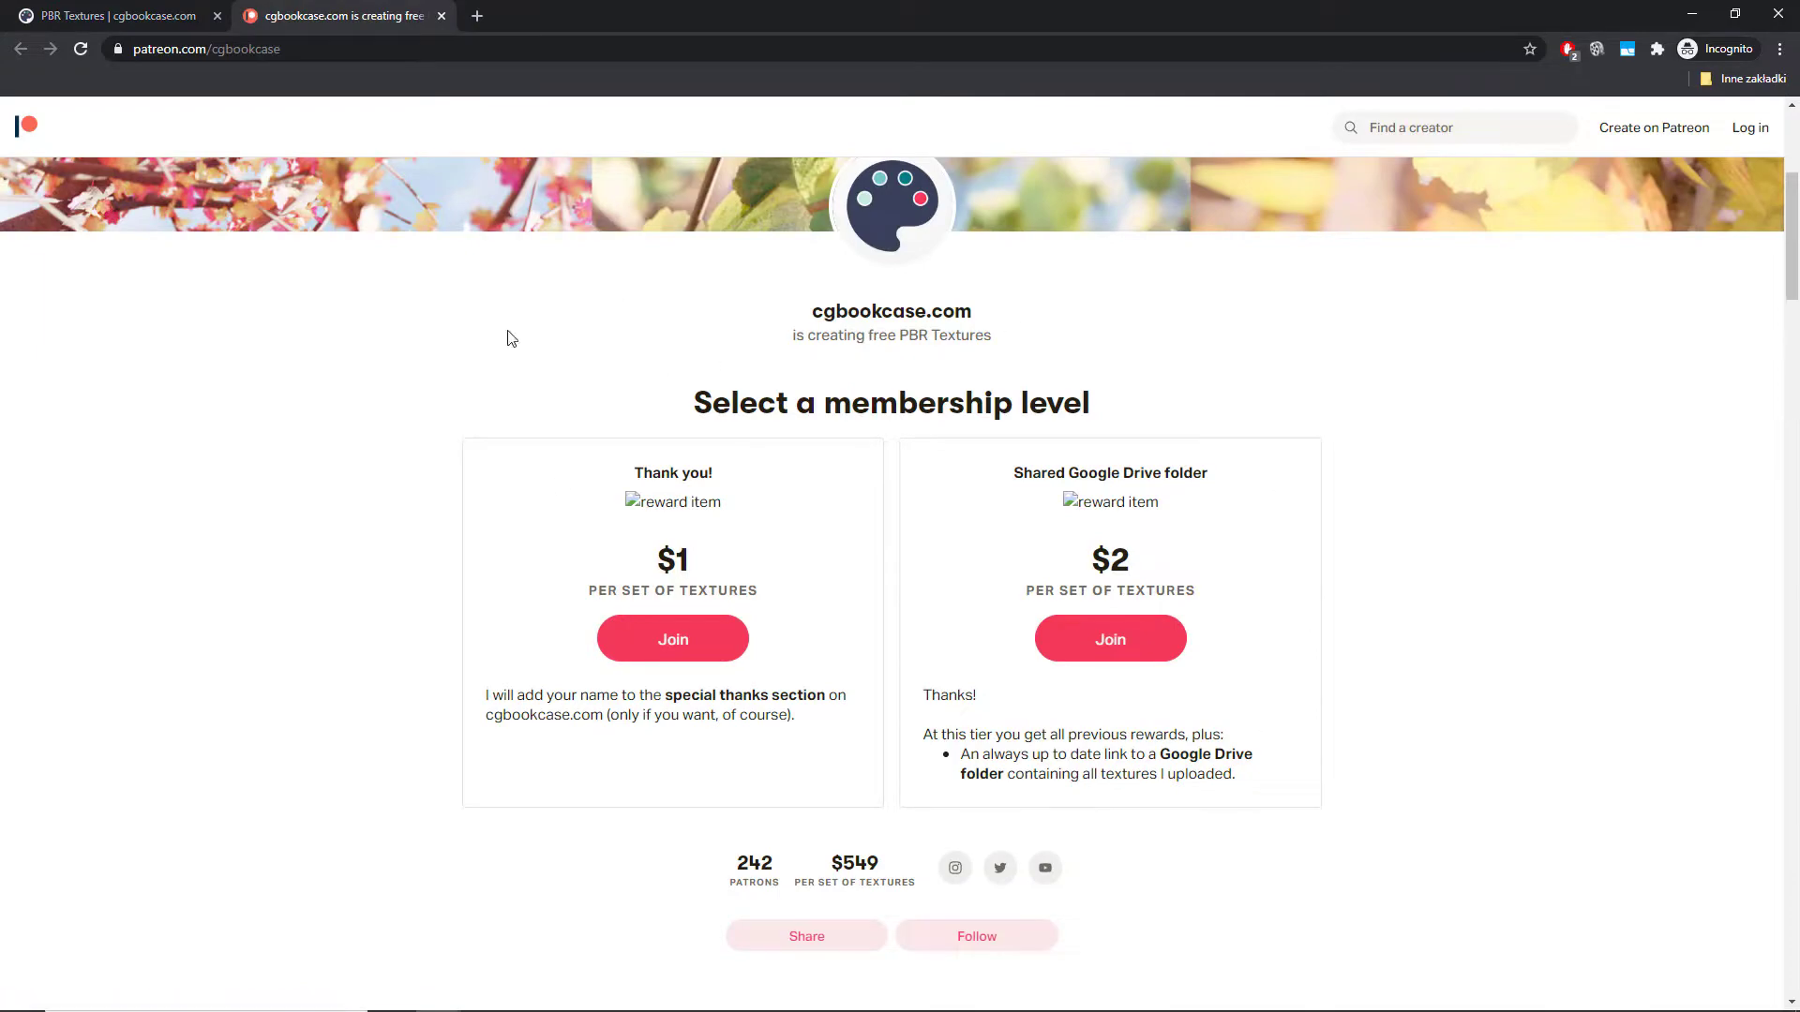
{"action": "left_click", "coordinate": [955, 868]}
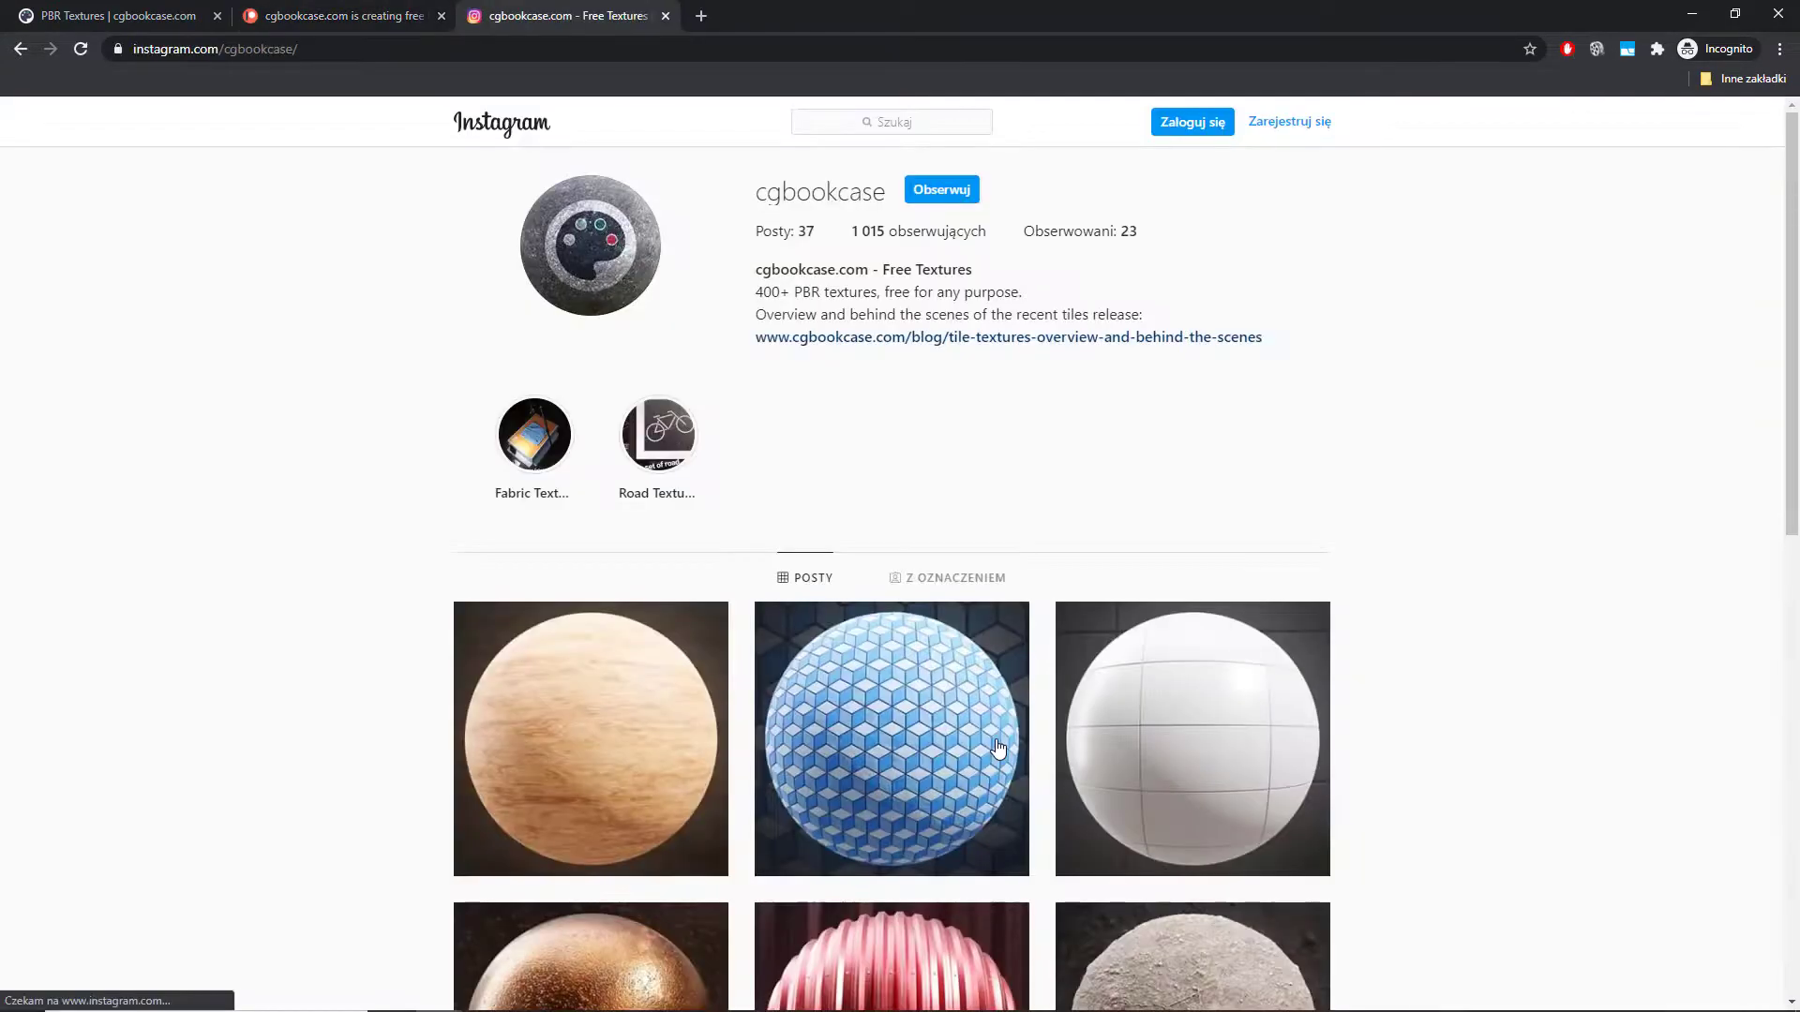
{"action": "scroll", "coordinate": [1482, 703], "scroll_direction": "down", "scroll_amount": 20}
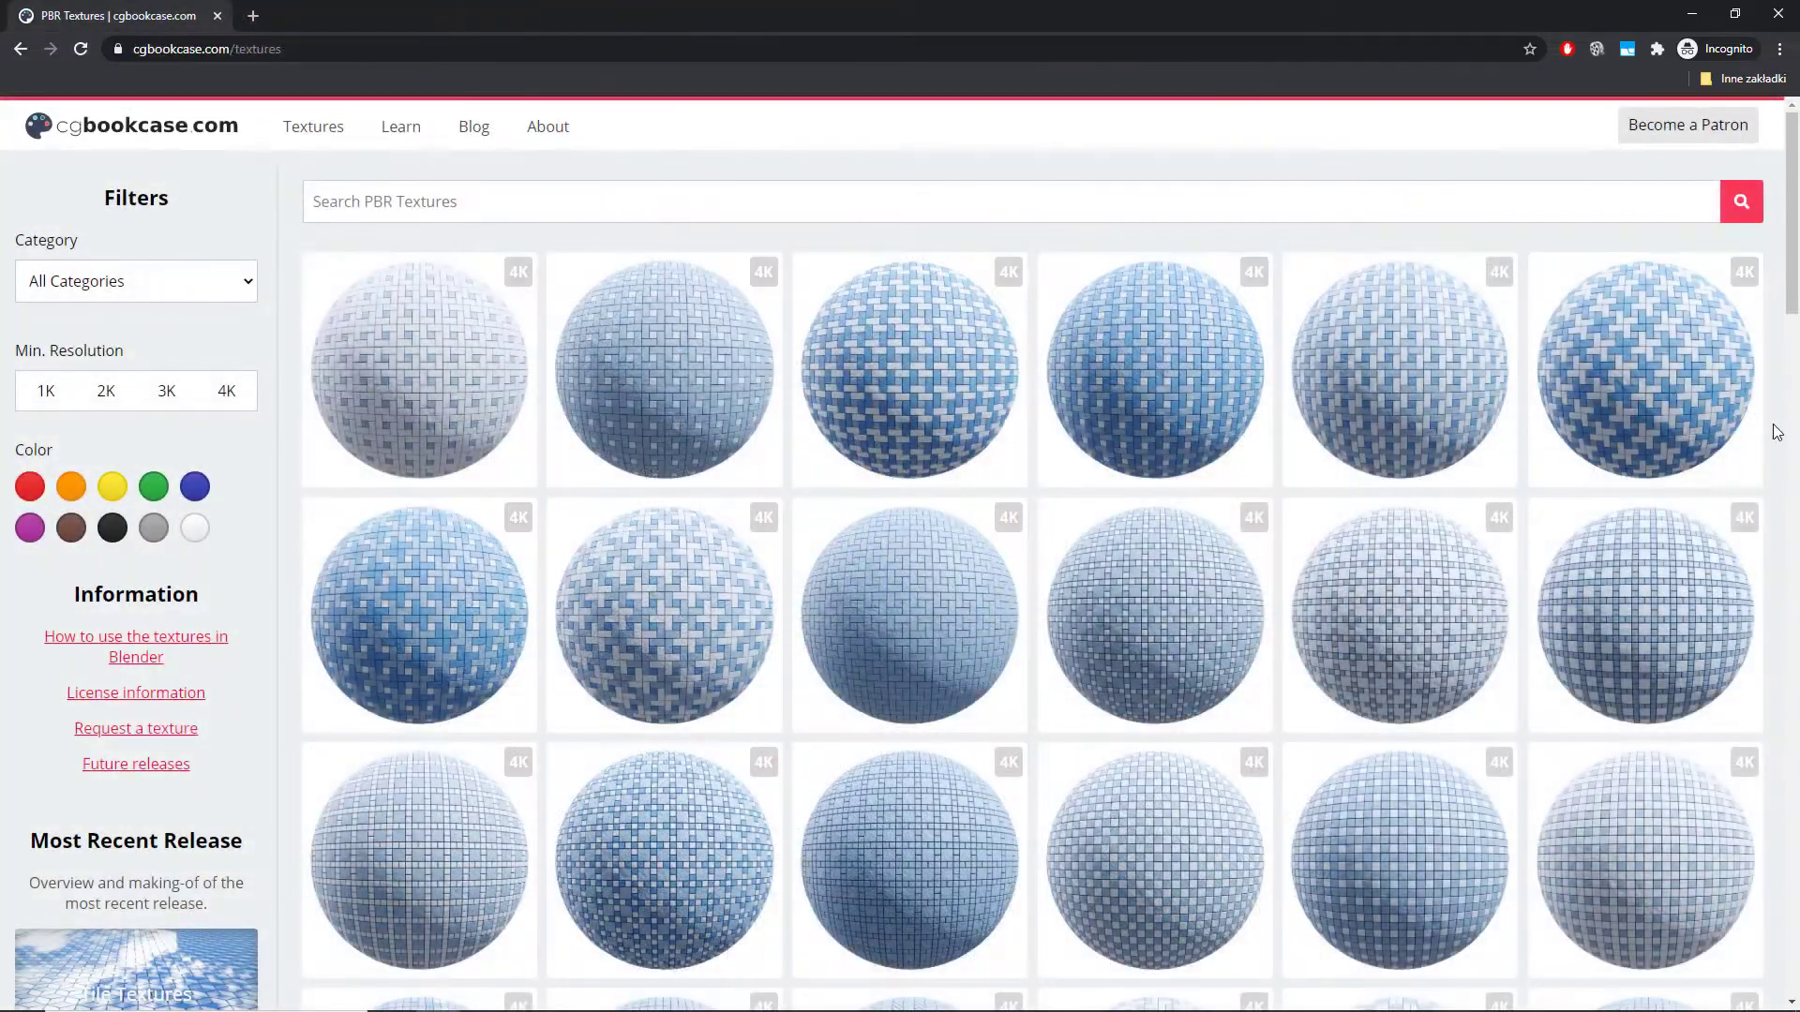
Step: Browse the cgbookcase texture library through to page 6 and open the corn flakes texture
{"action": "scroll", "coordinate": [1775, 430], "scroll_direction": "down", "scroll_amount": 4}
{"action": "scroll", "coordinate": [1775, 431], "scroll_direction": "down", "scroll_amount": 20}
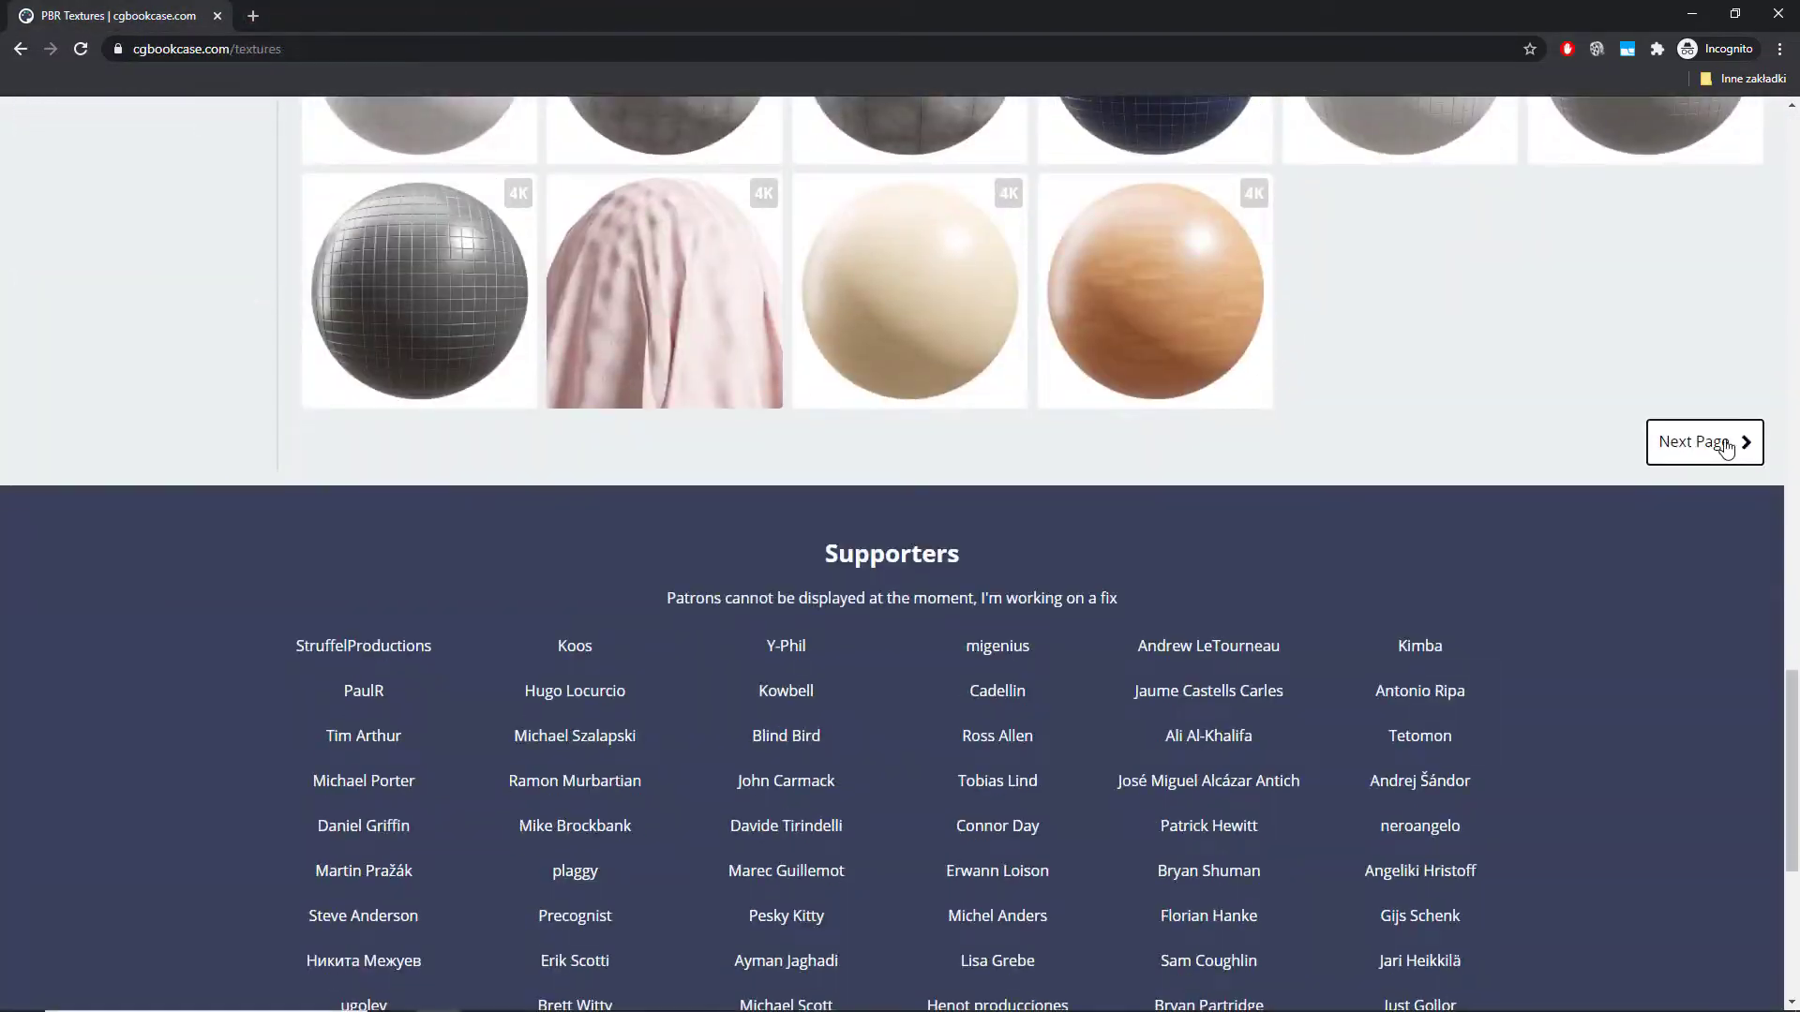
{"action": "left_click", "coordinate": [1726, 447]}
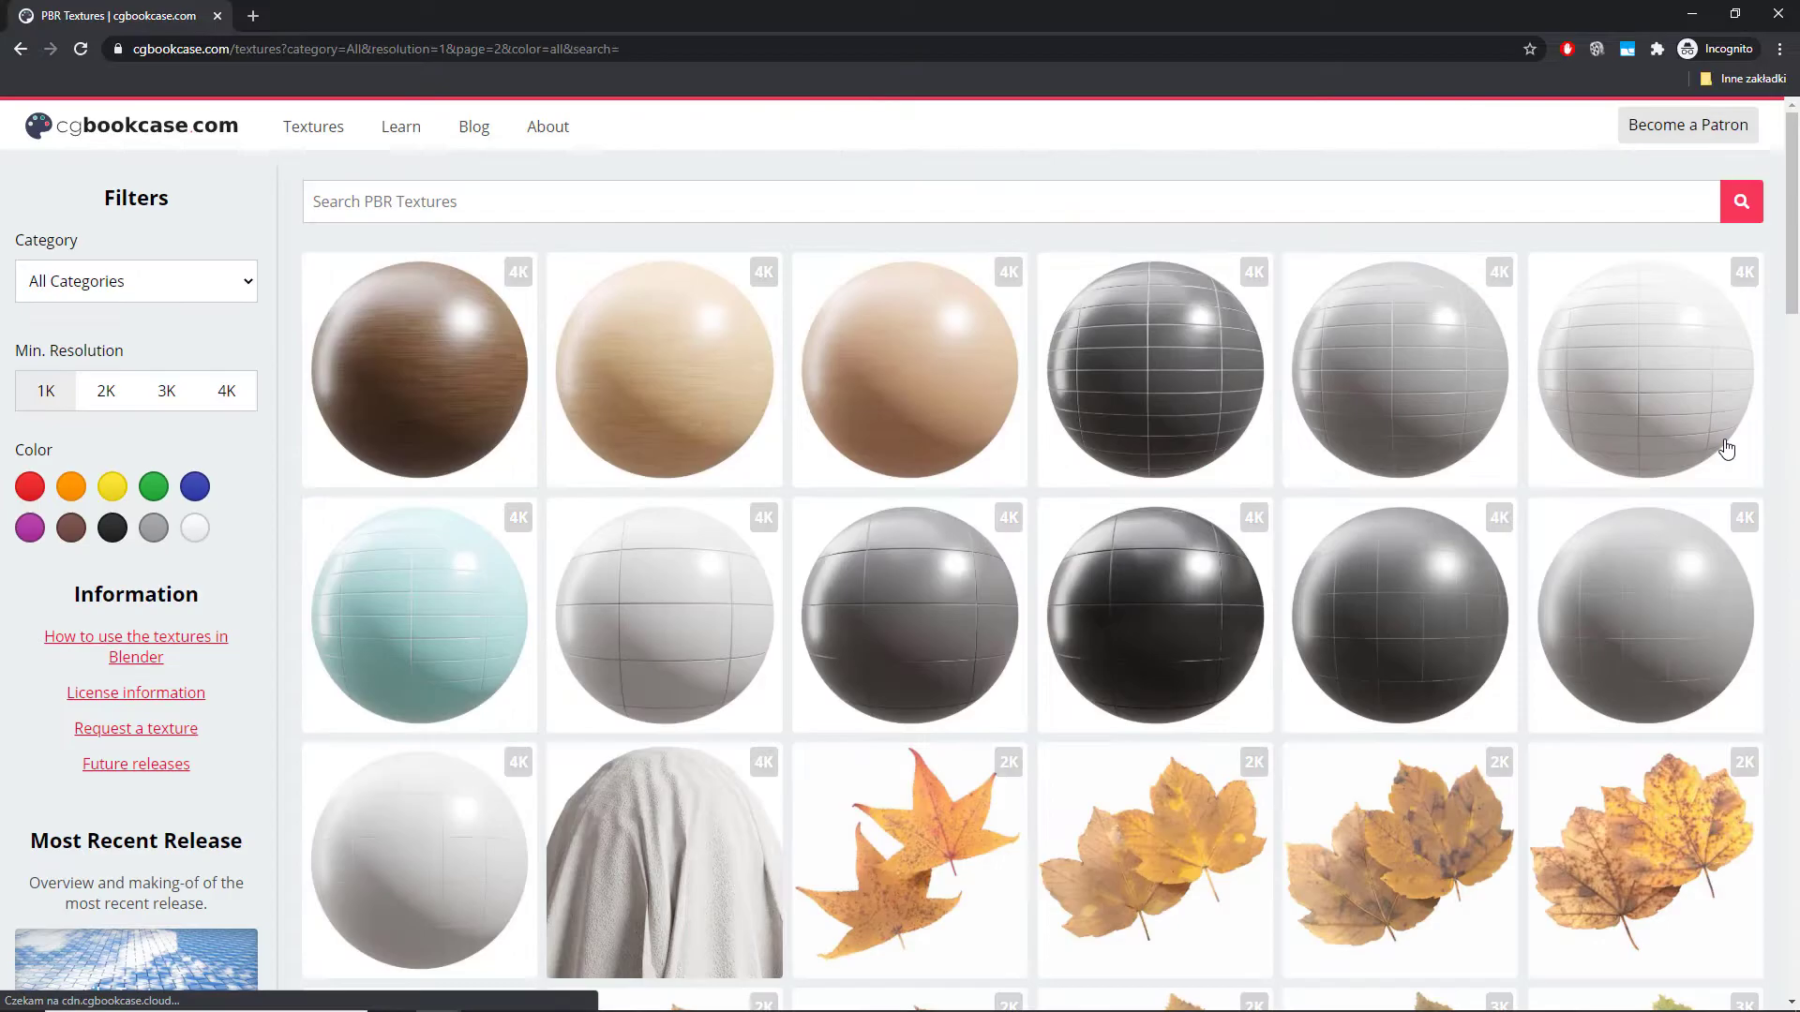
{"action": "scroll", "coordinate": [1726, 448], "scroll_direction": "down", "scroll_amount": 20}
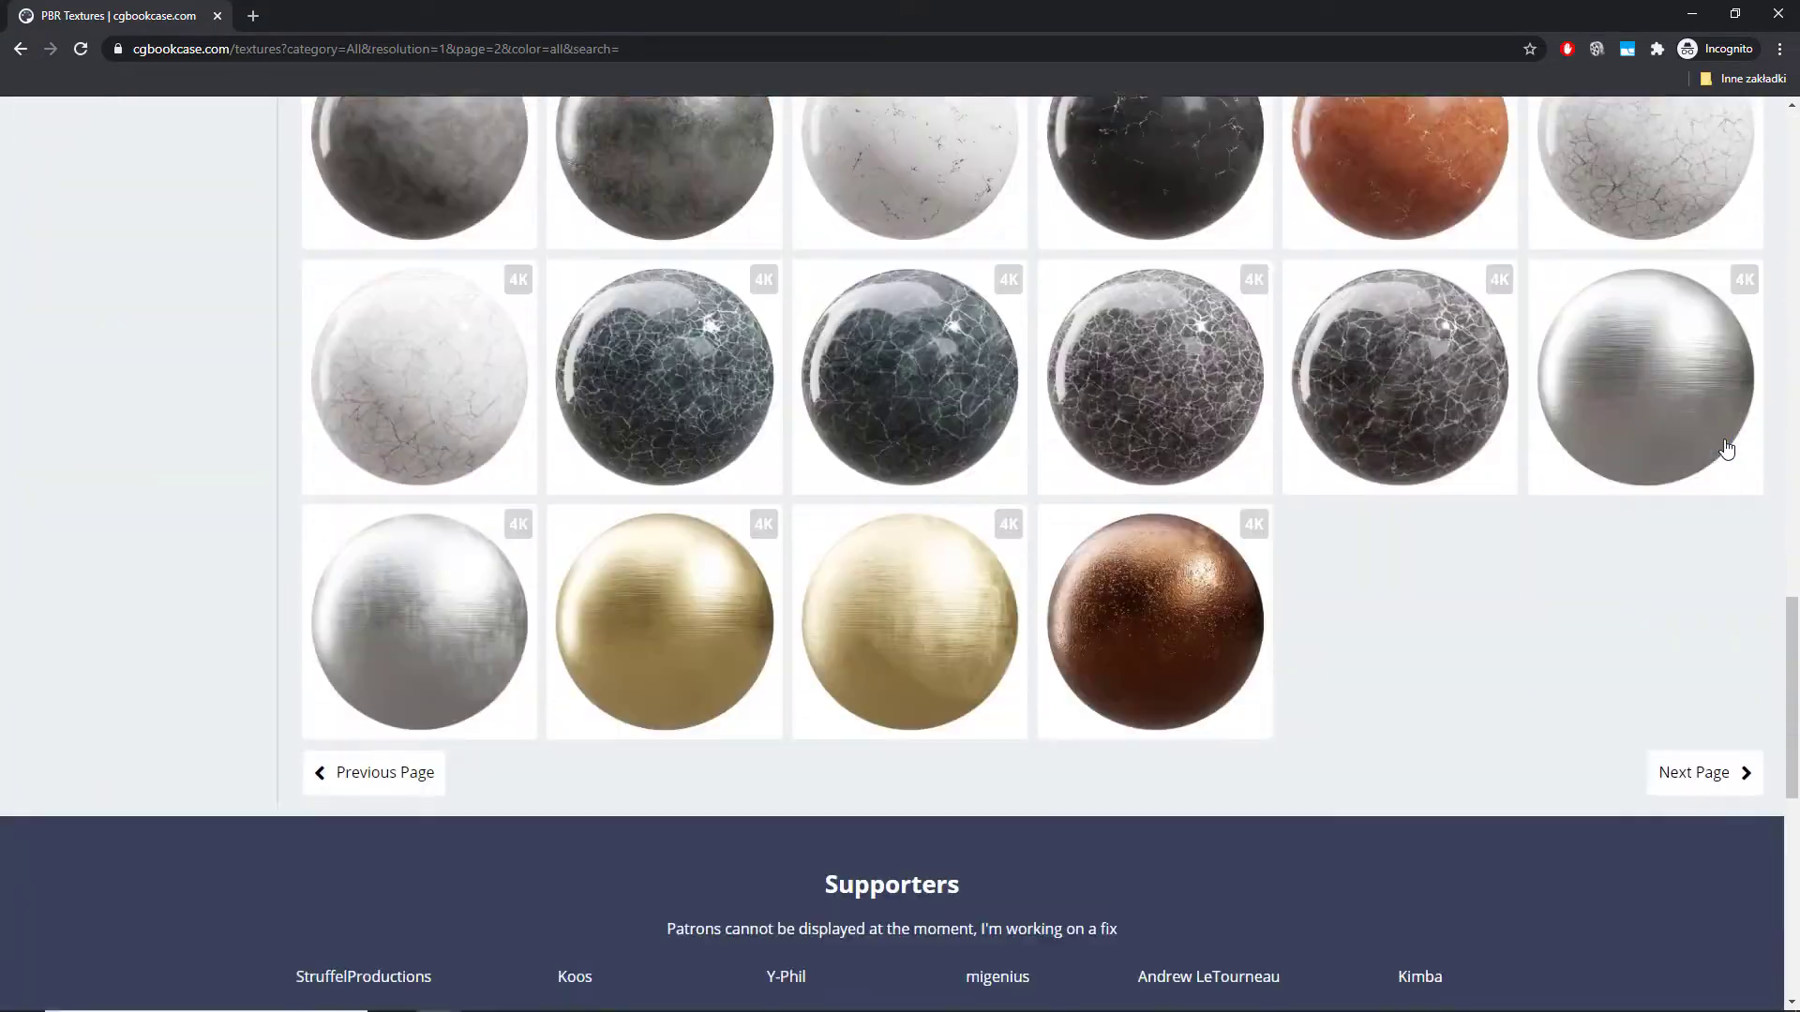
{"action": "scroll", "coordinate": [1726, 448], "scroll_direction": "down", "scroll_amount": 3}
{"action": "left_click", "coordinate": [1702, 536]}
{"action": "scroll", "coordinate": [1696, 363], "scroll_direction": "down", "scroll_amount": 10}
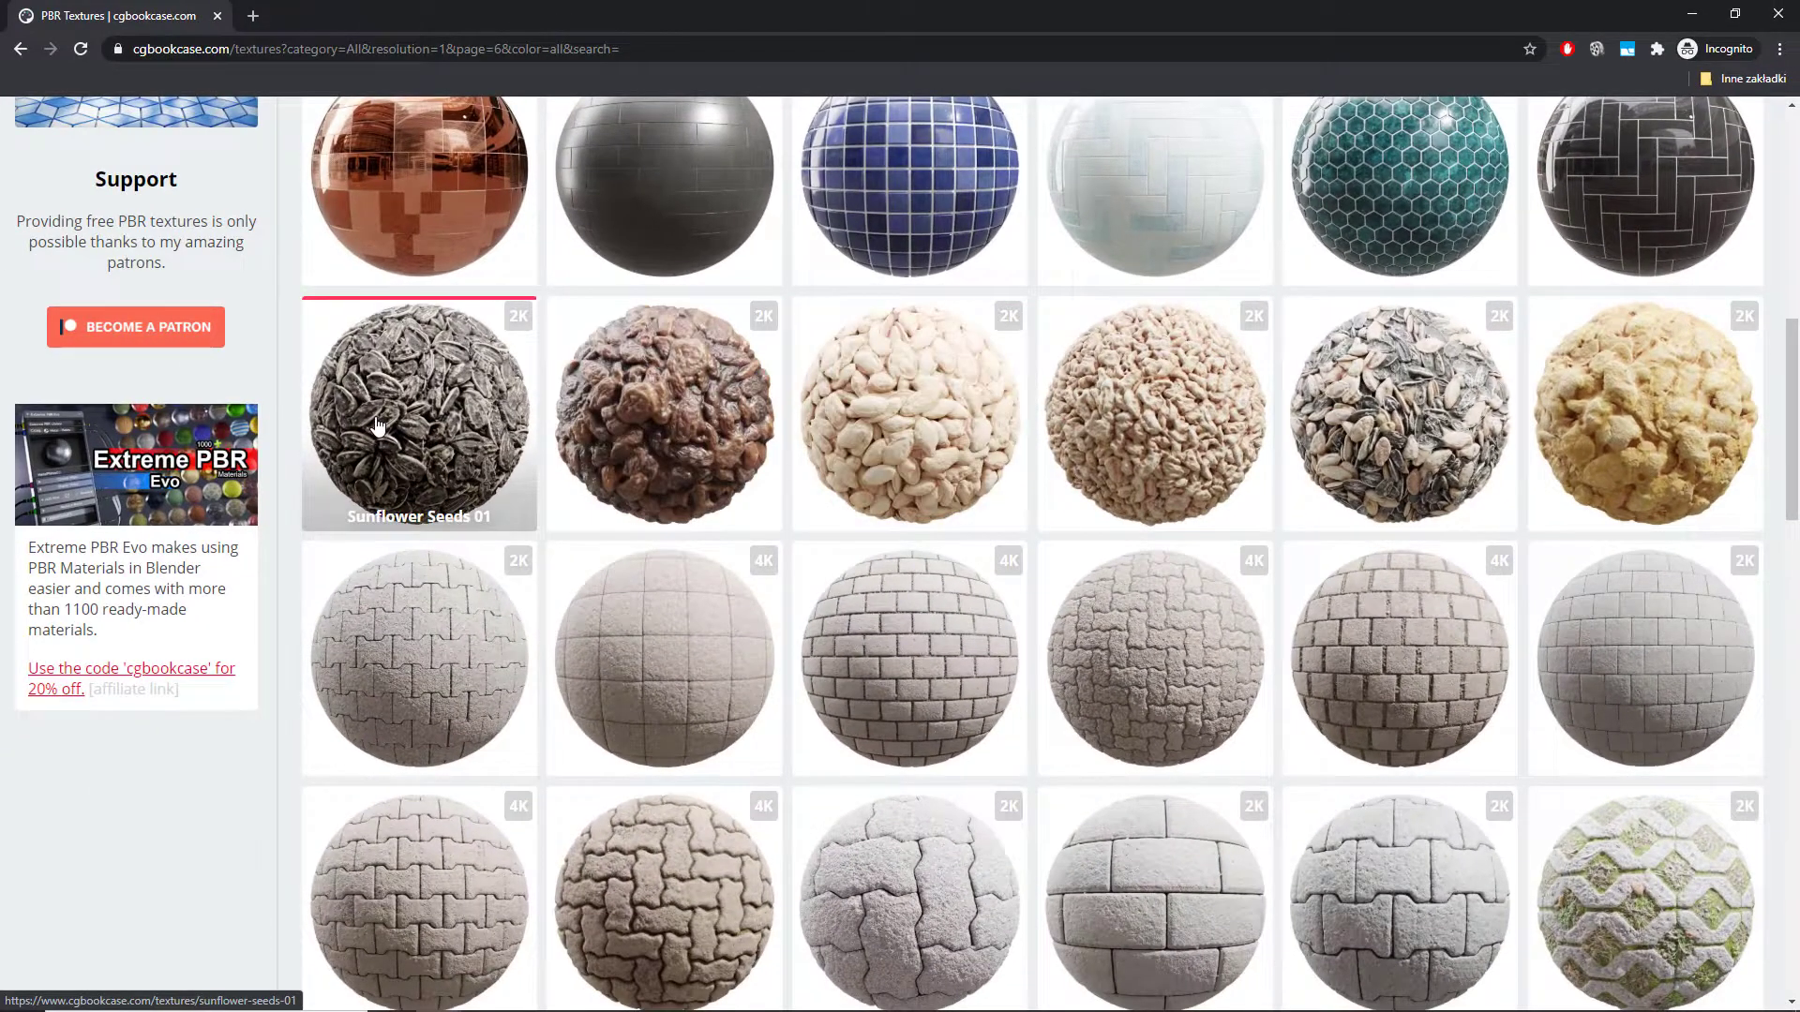
{"action": "left_click", "coordinate": [1606, 403]}
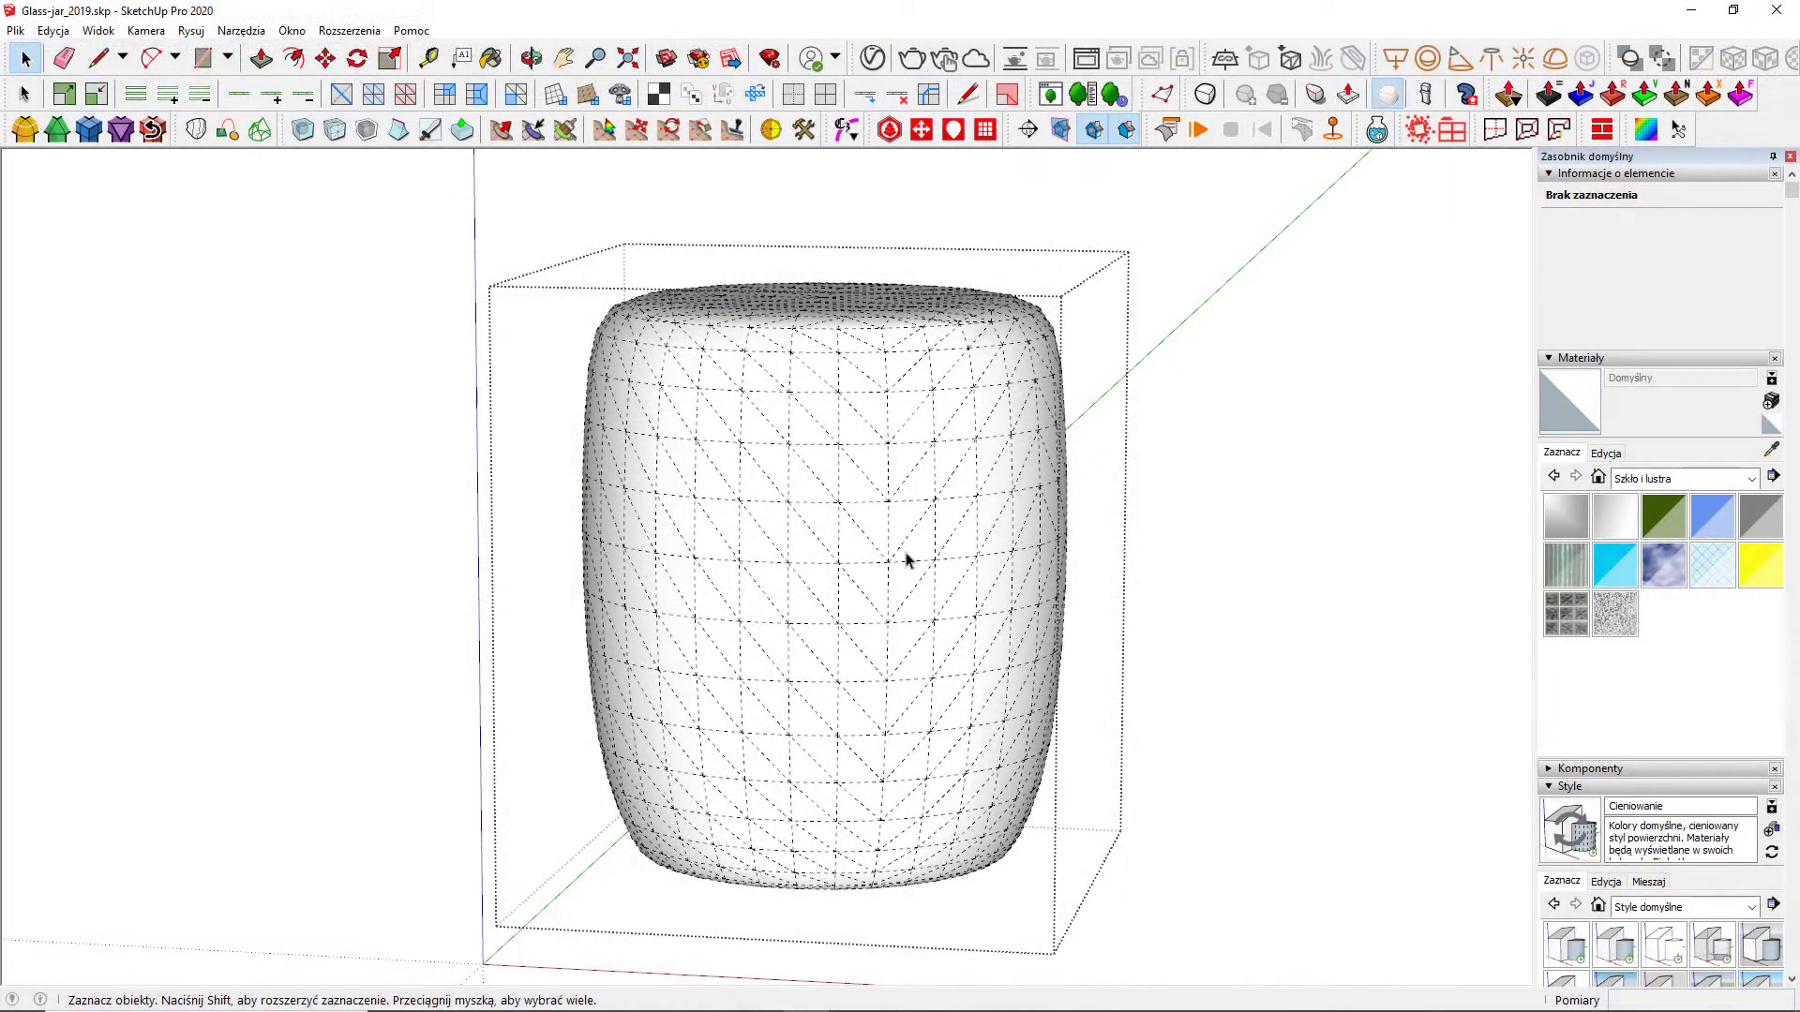
Step: Back in SketchUp, create a material named ModelUp_Corn-flakes with Corn_flakes_01_2K_Base_Color.png as its texture image
{"action": "left_click", "coordinate": [1771, 403]}
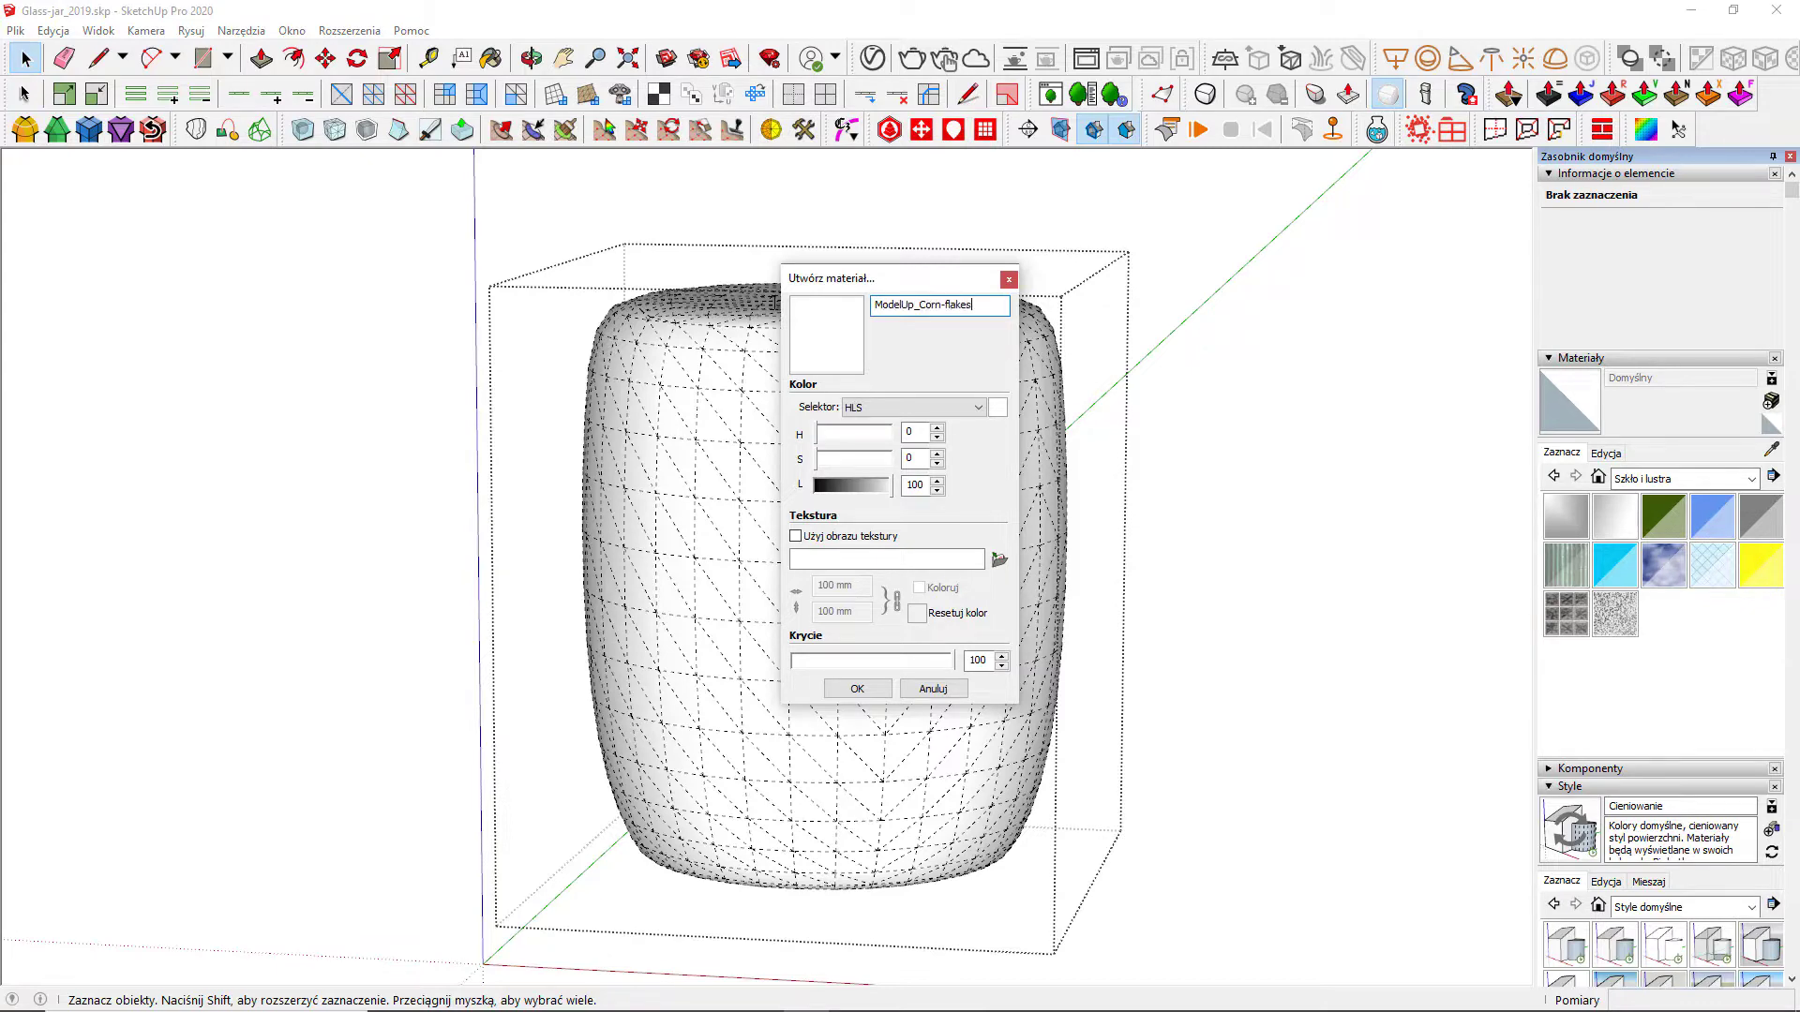
{"action": "left_click", "coordinate": [859, 537]}
{"action": "left_click", "coordinate": [616, 373]}
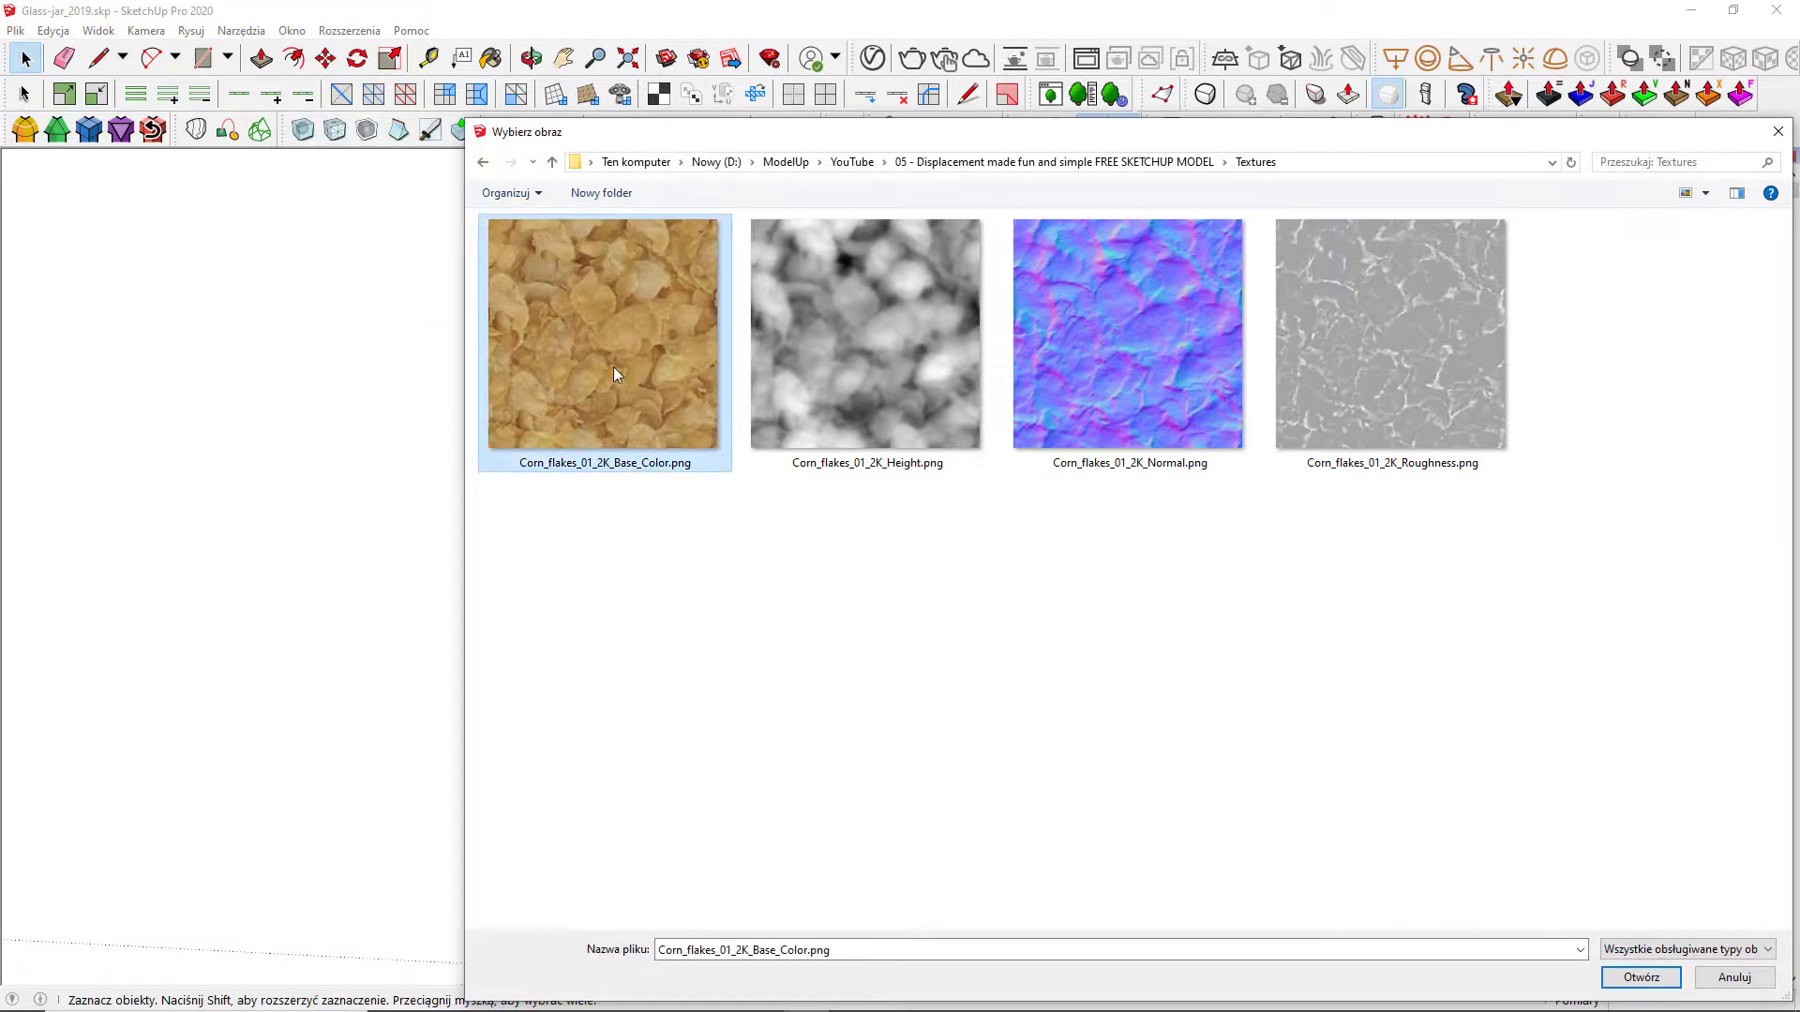
{"action": "left_click", "coordinate": [1641, 977]}
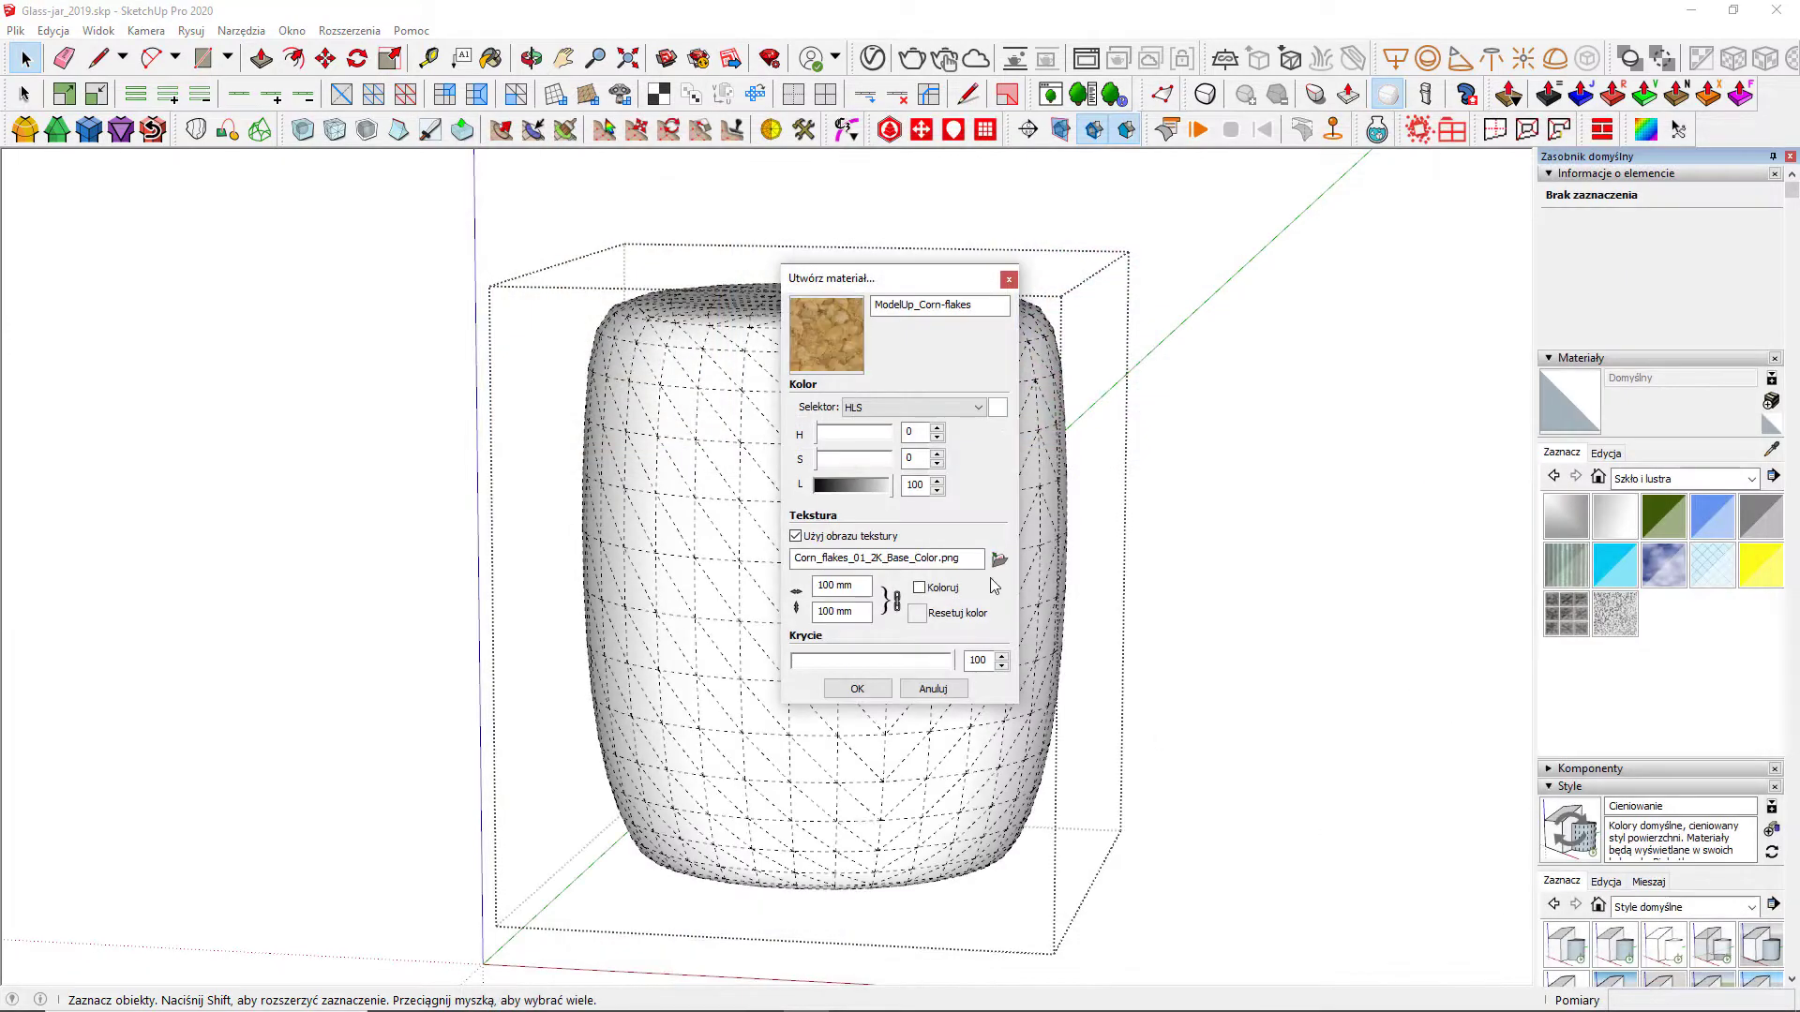
{"action": "left_click", "coordinate": [857, 689]}
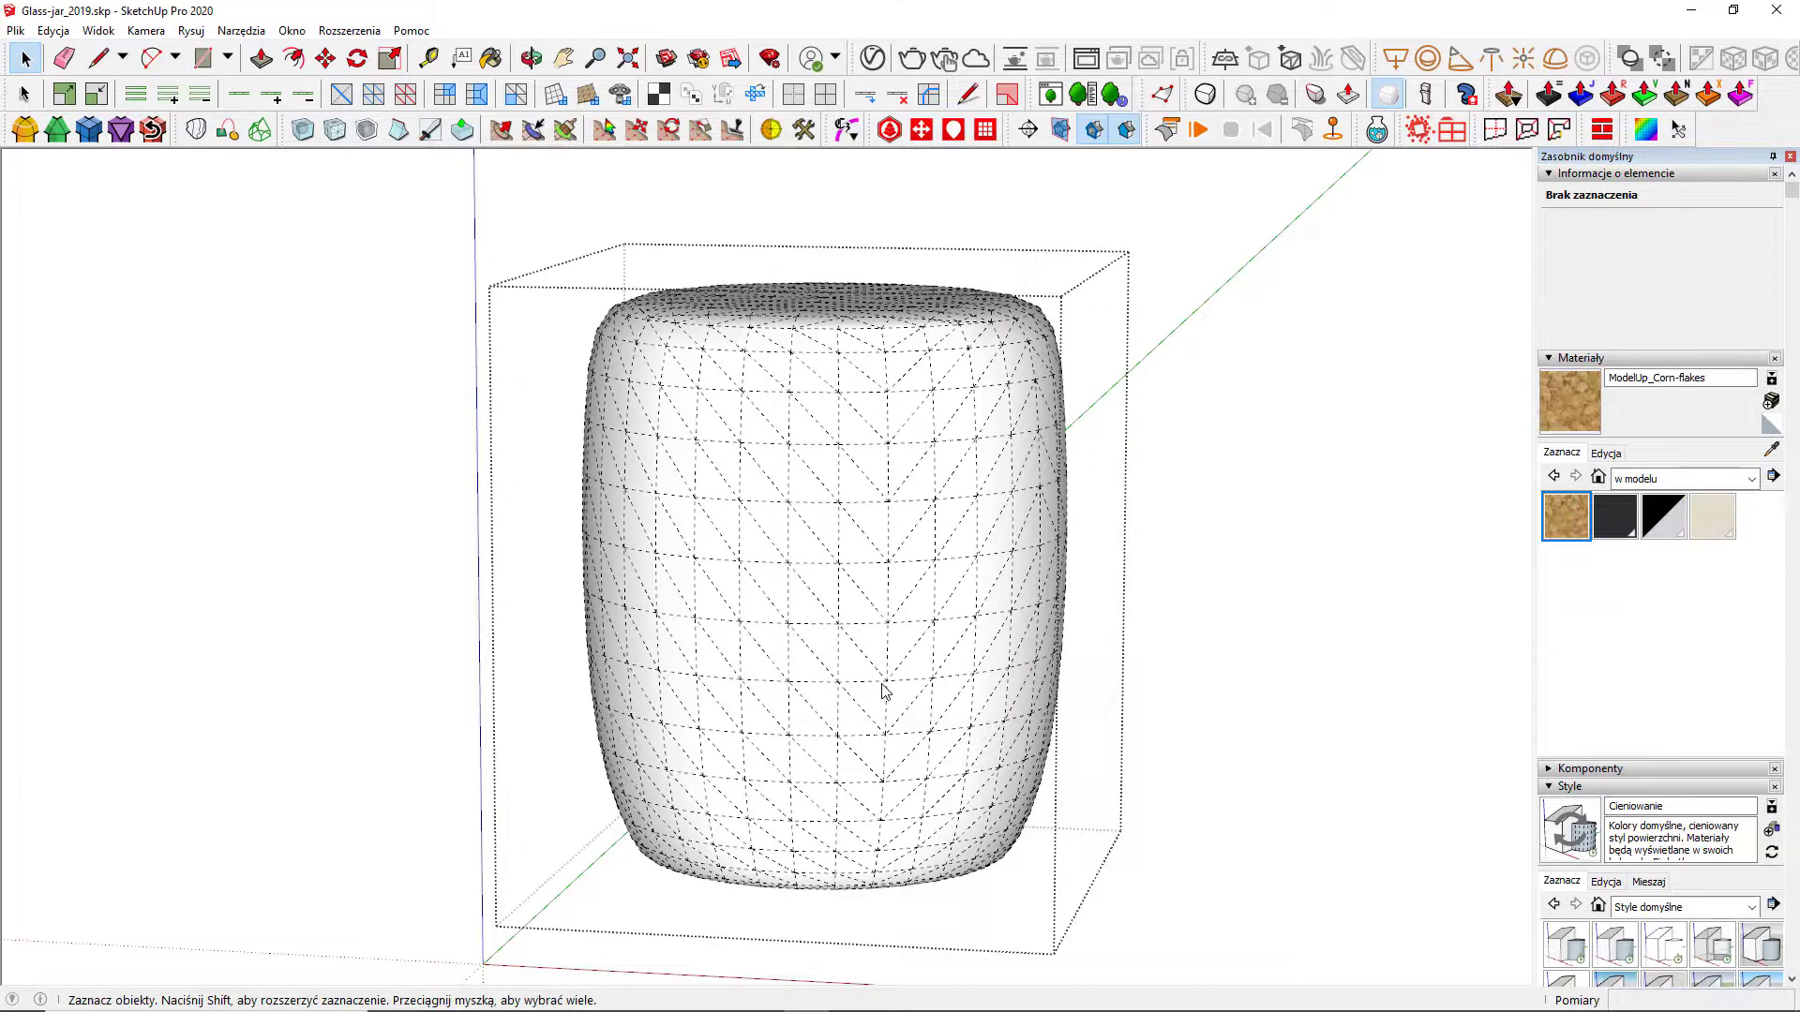
Step: Paint the faces of the inner body with the ModelUp_Corn-flakes material and examine how the texture meets between faces
{"action": "left_click", "coordinate": [1568, 406]}
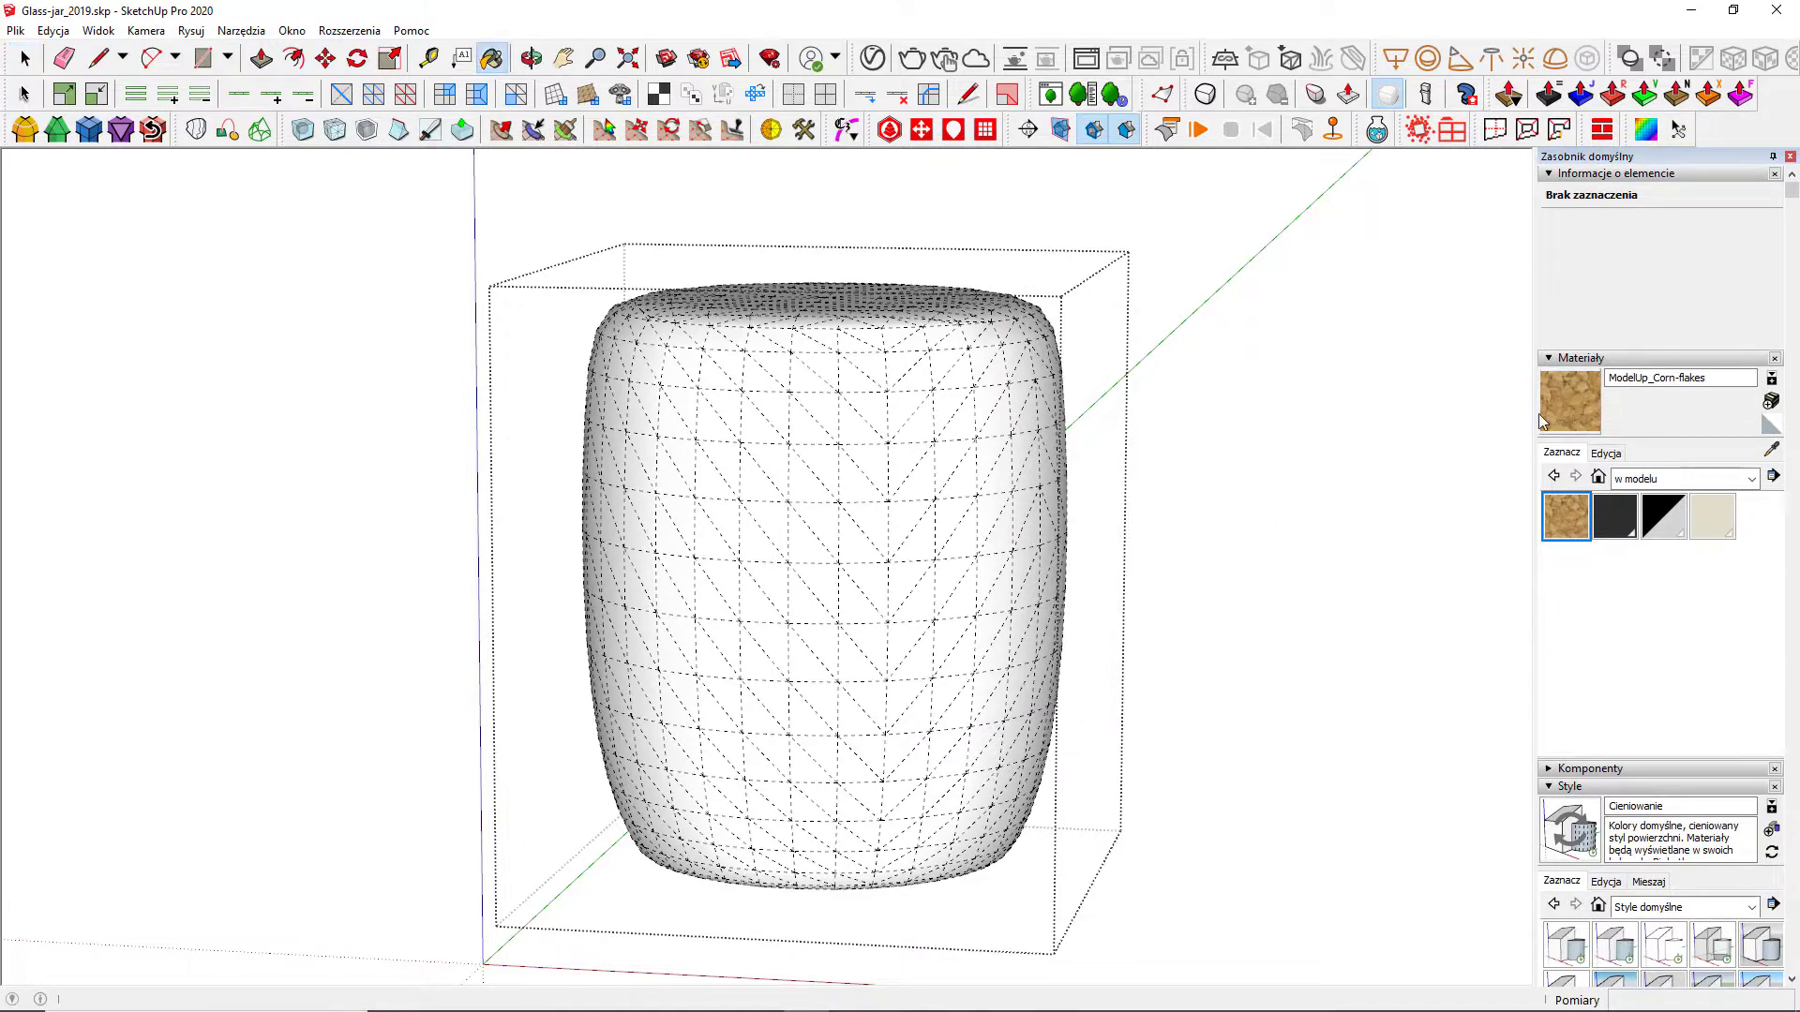
{"action": "left_click", "coordinate": [834, 365]}
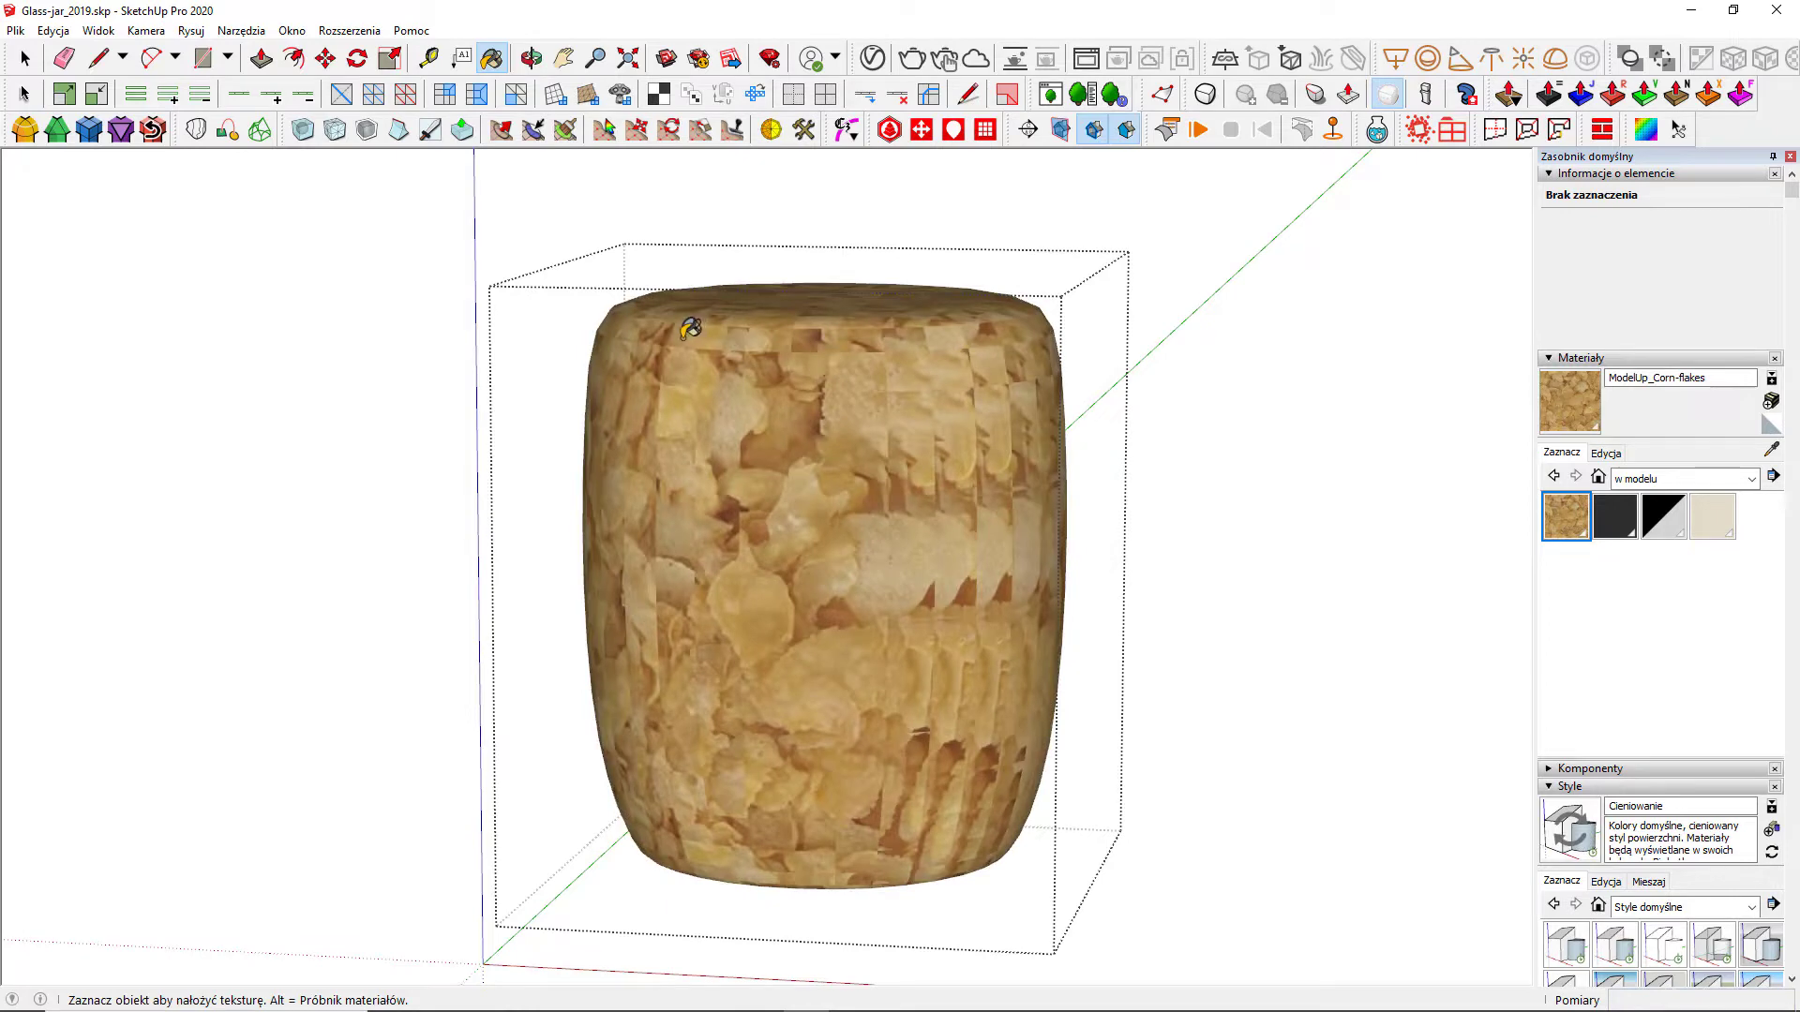
{"action": "scroll", "coordinate": [713, 337], "scroll_direction": "up", "scroll_amount": 8}
{"action": "middle_click_drag", "start_coordinate": [816, 463], "coordinate": [121, 289]}
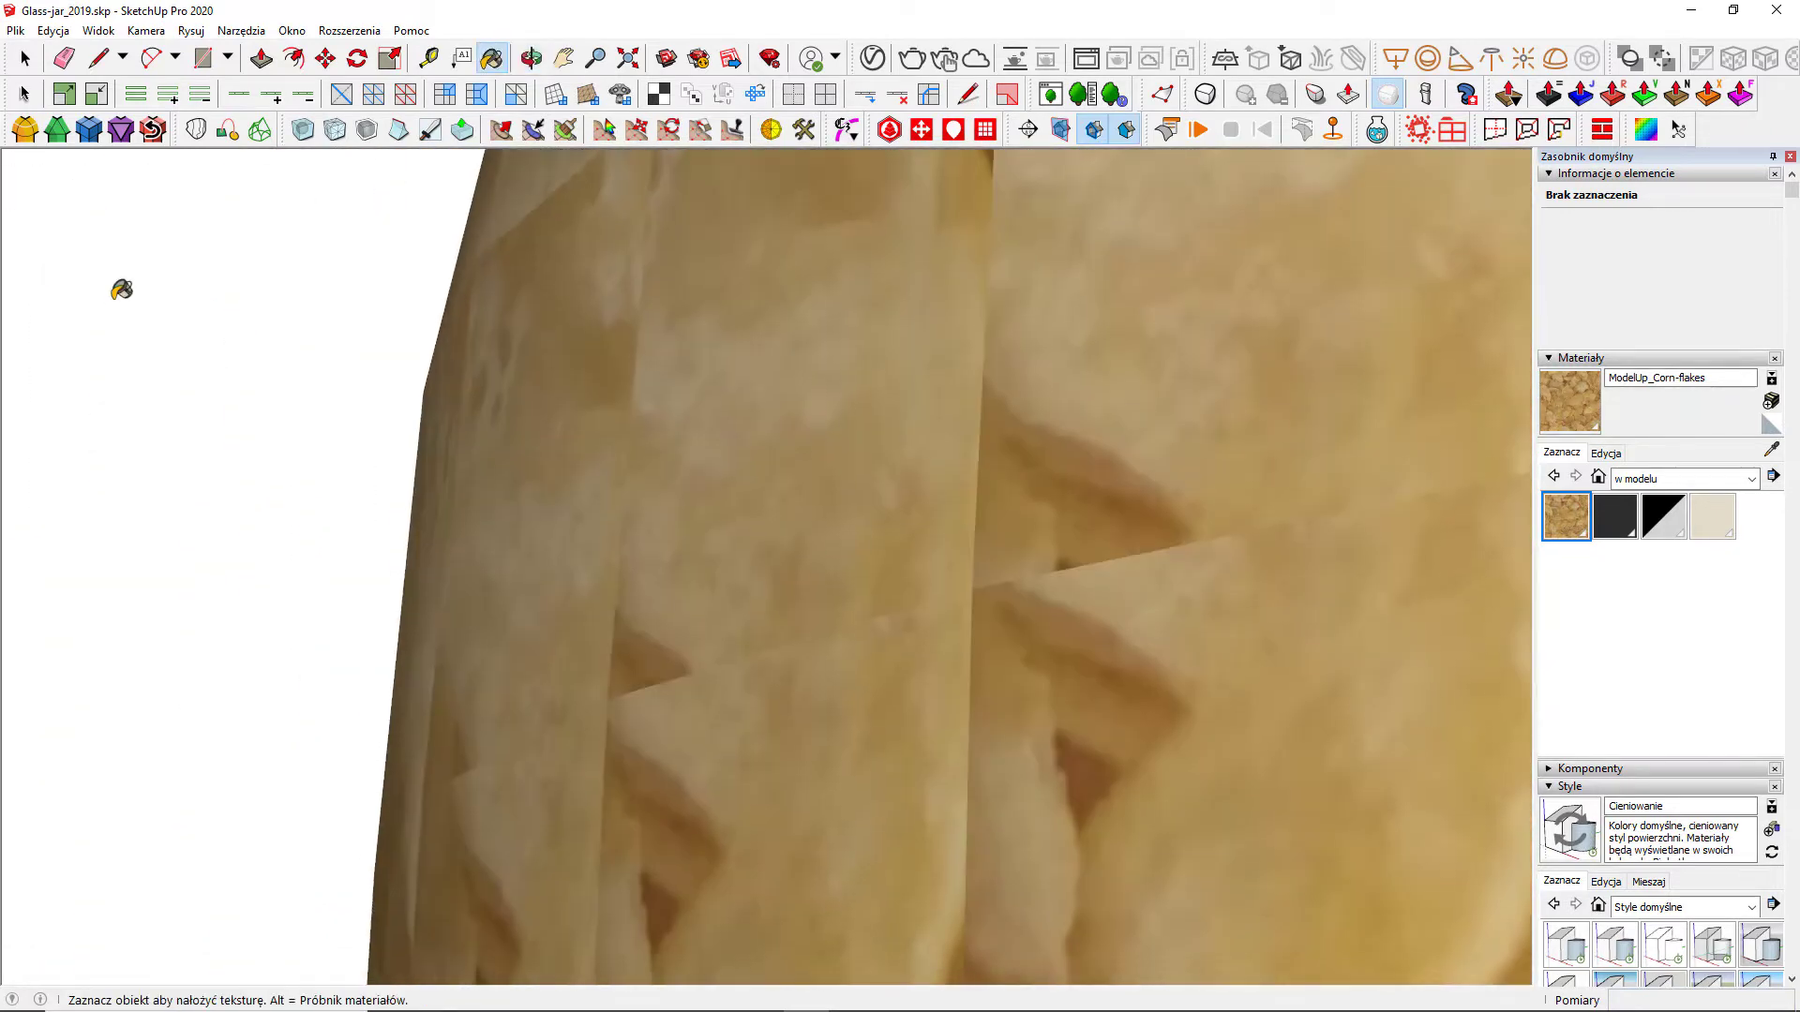
{"action": "middle_click_drag", "start_coordinate": [988, 484], "coordinate": [191, 429]}
{"action": "left_click", "coordinate": [603, 563]}
{"action": "middle_click_drag", "start_coordinate": [535, 462], "coordinate": [1382, 817]}
{"action": "scroll", "coordinate": [1055, 639], "scroll_direction": "down", "scroll_amount": 5}
{"action": "scroll", "coordinate": [603, 526], "scroll_direction": "down", "scroll_amount": 8}
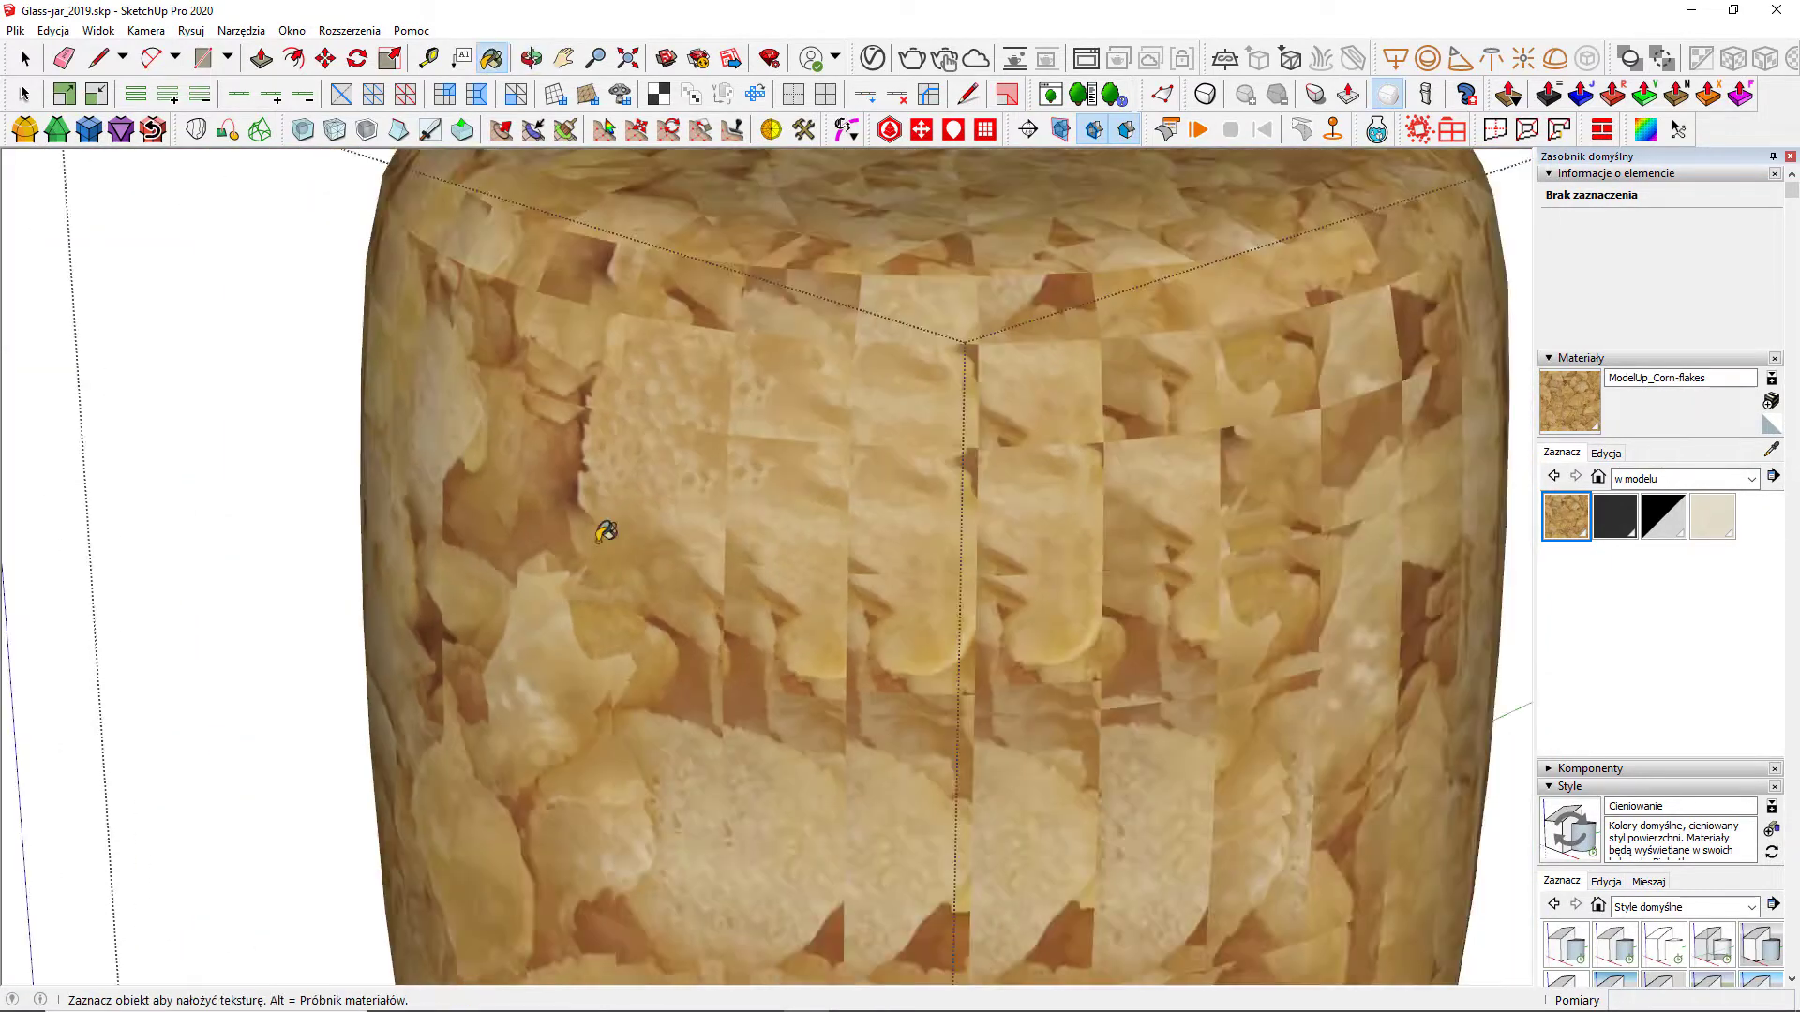
Step: Leave face editing, select the whole filling body group and apply the ModelUp_Corn-flakes material to the group itself
{"action": "key", "text": "space"}
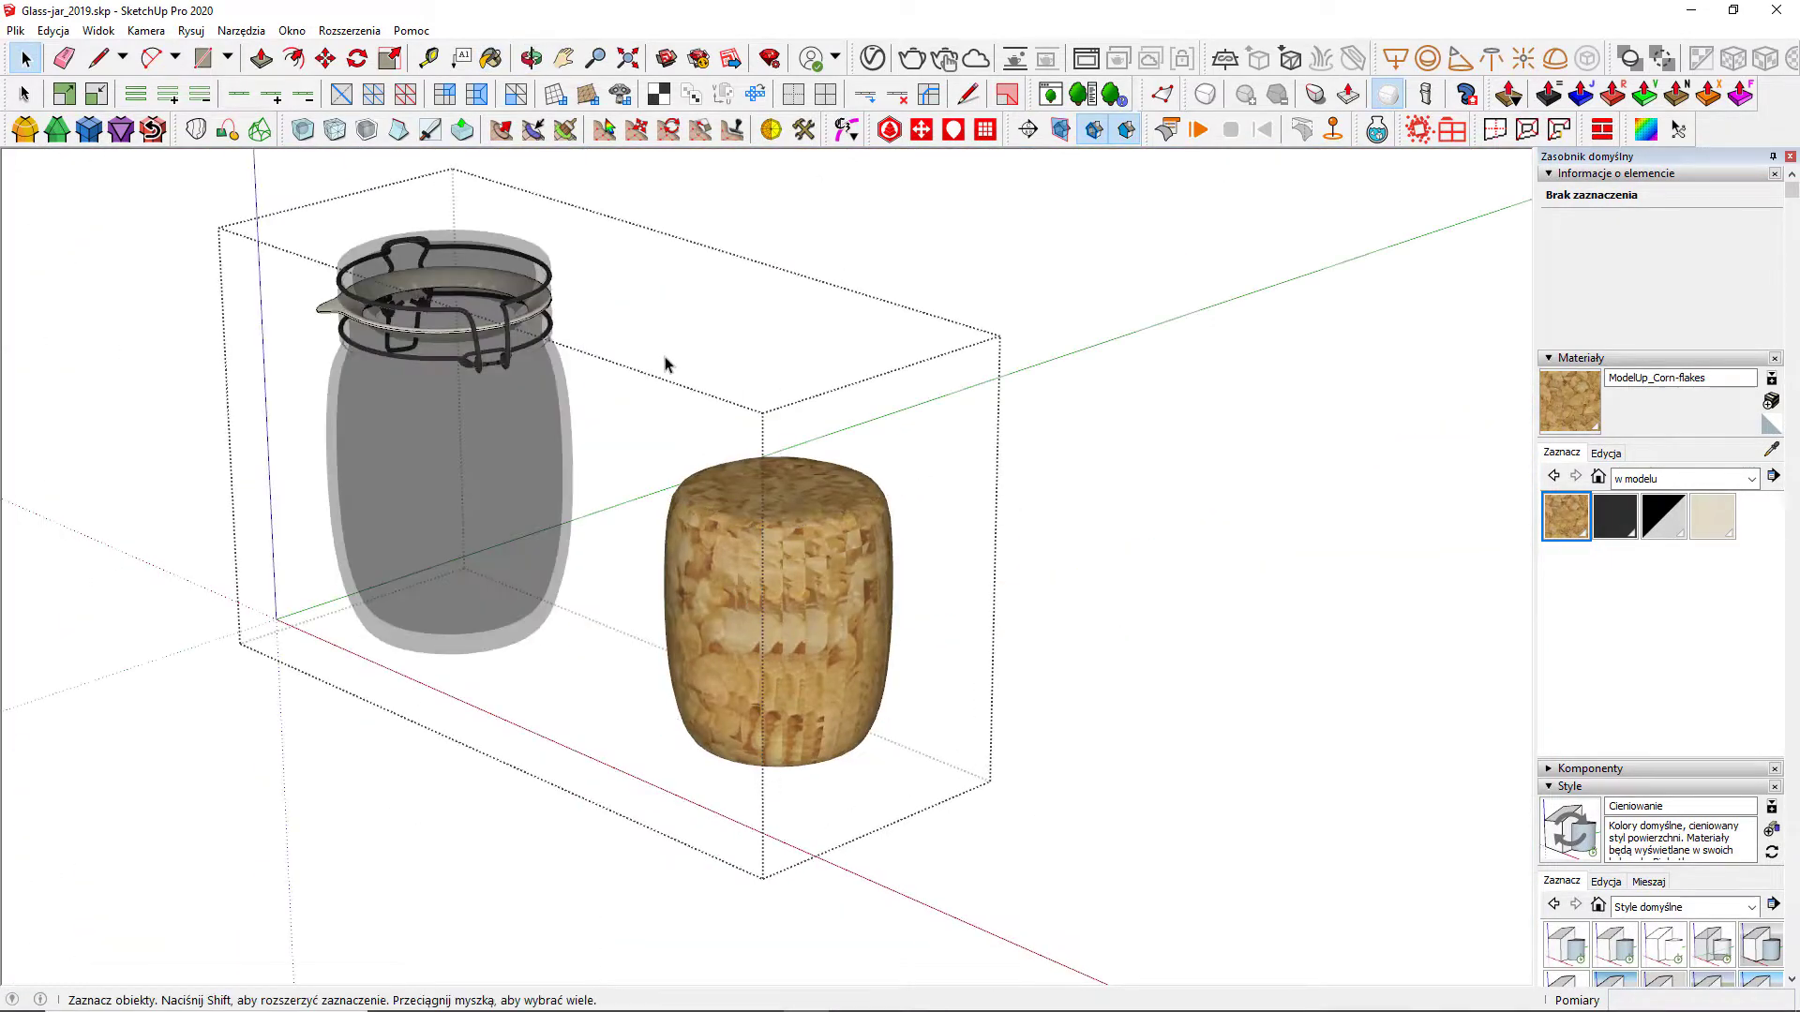
{"action": "left_click", "coordinate": [727, 459]}
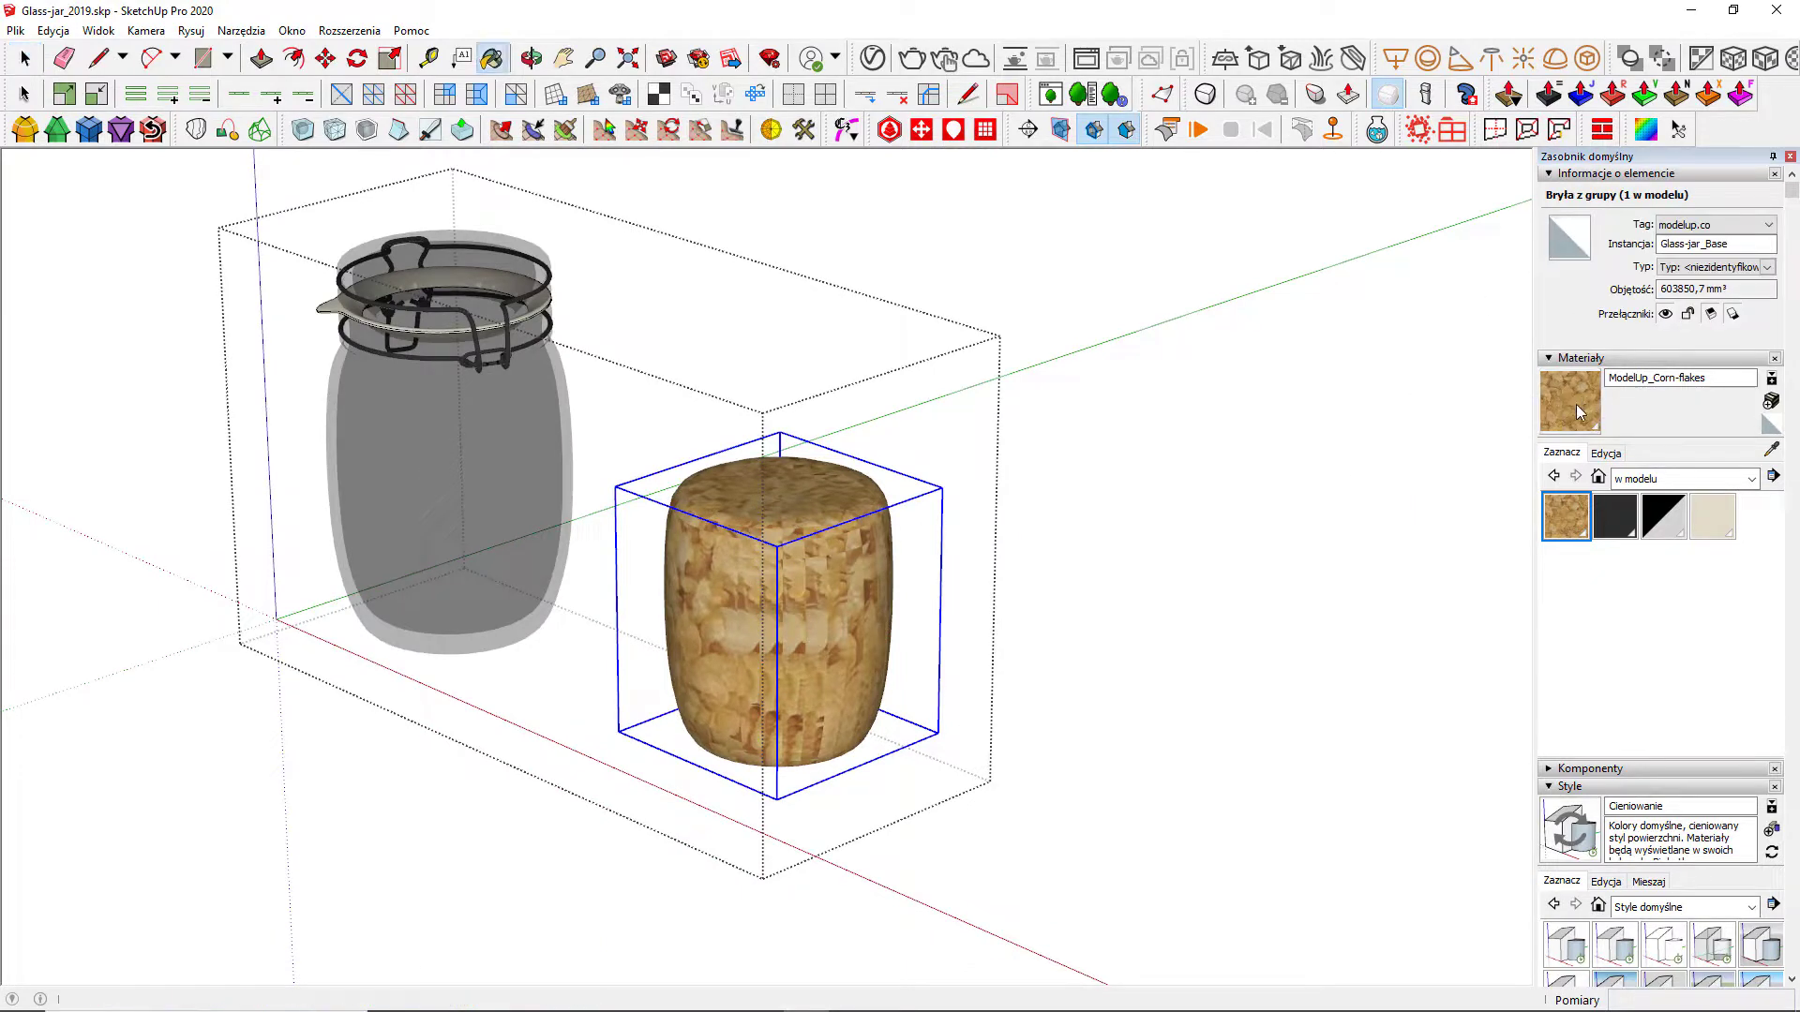
{"action": "key", "text": "b"}
{"action": "left_click", "coordinate": [851, 570]}
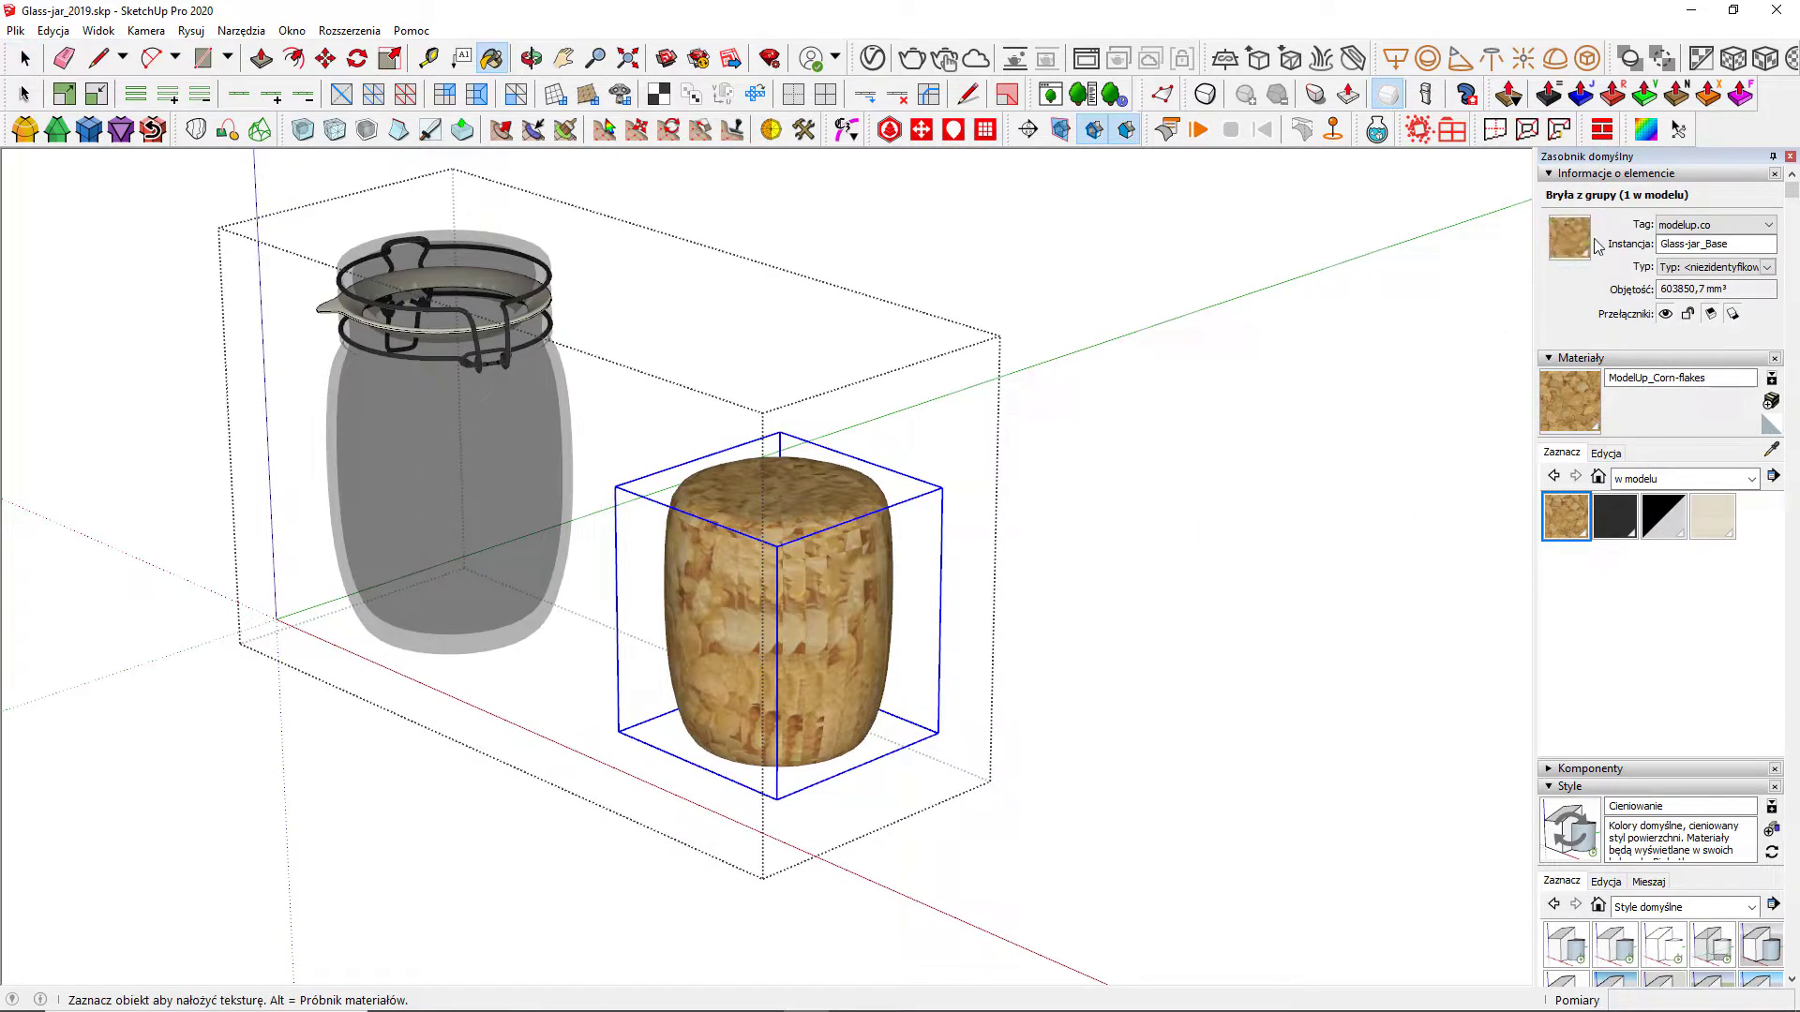
{"action": "key", "text": "space"}
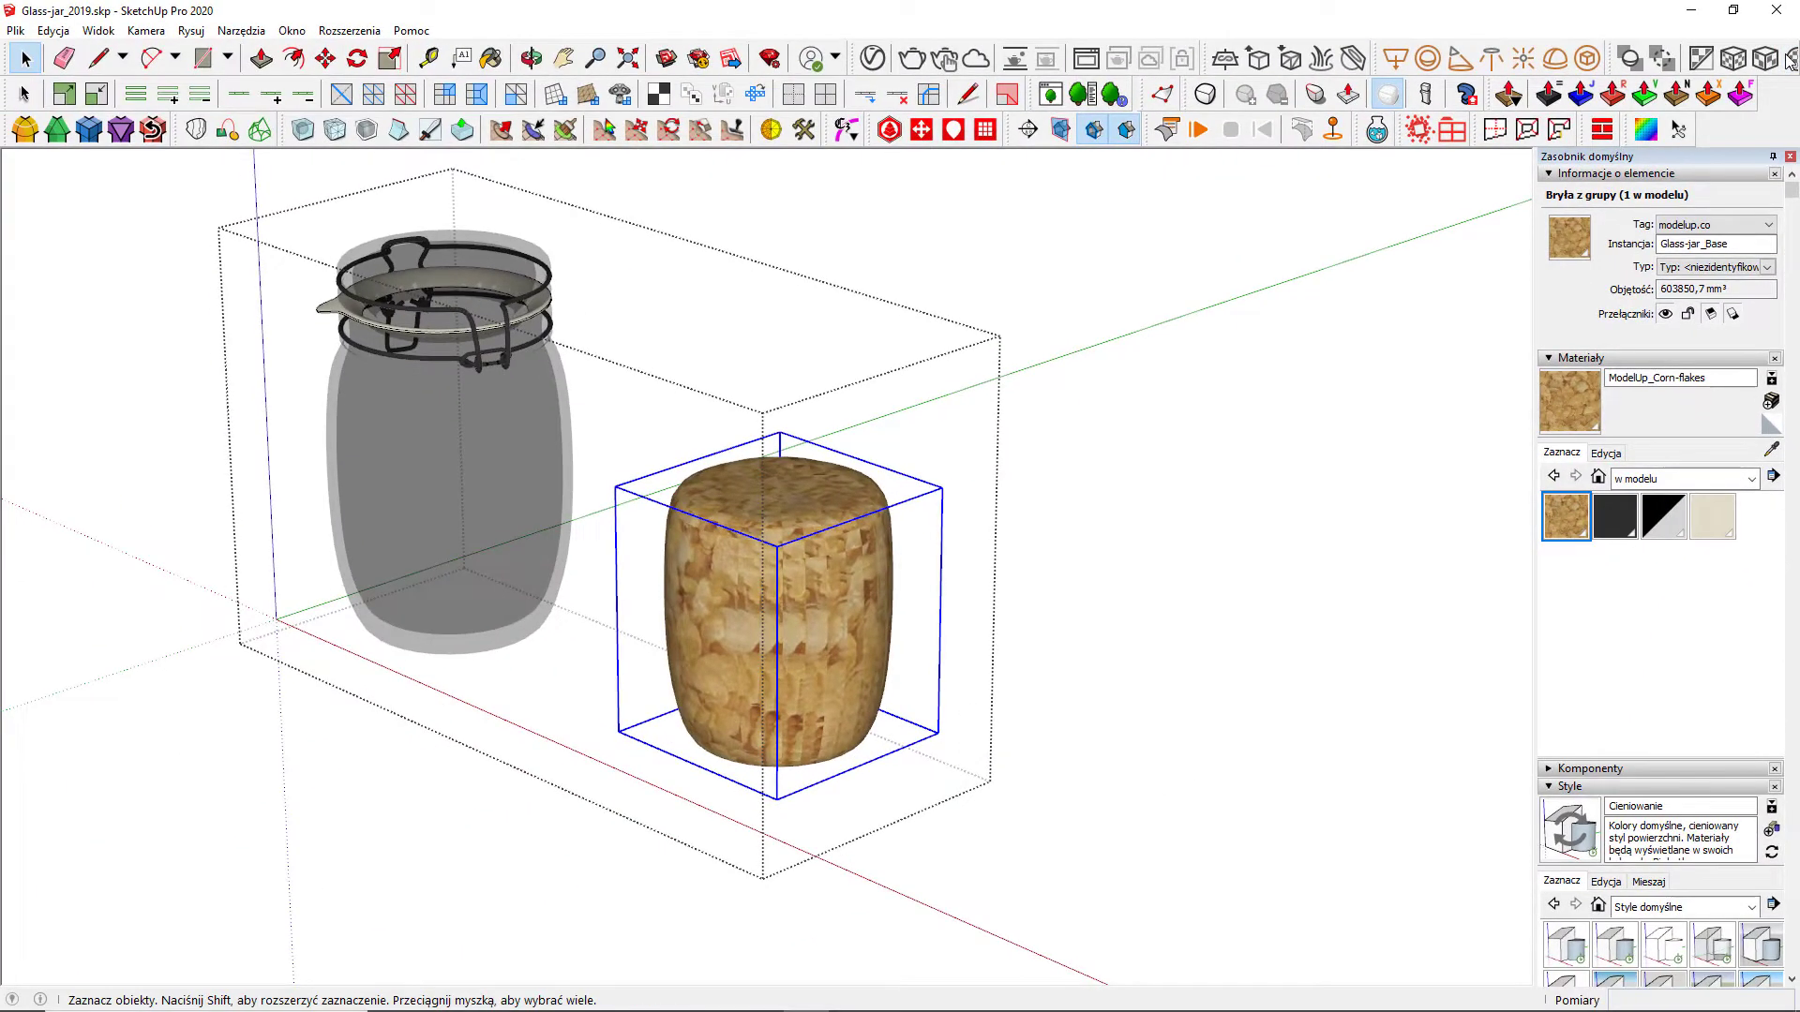
Step: Try V-Ray's cubic projection scaled to the bounding box, then apply the projection without fitting to the filling body
{"action": "left_click", "coordinate": [1791, 60]}
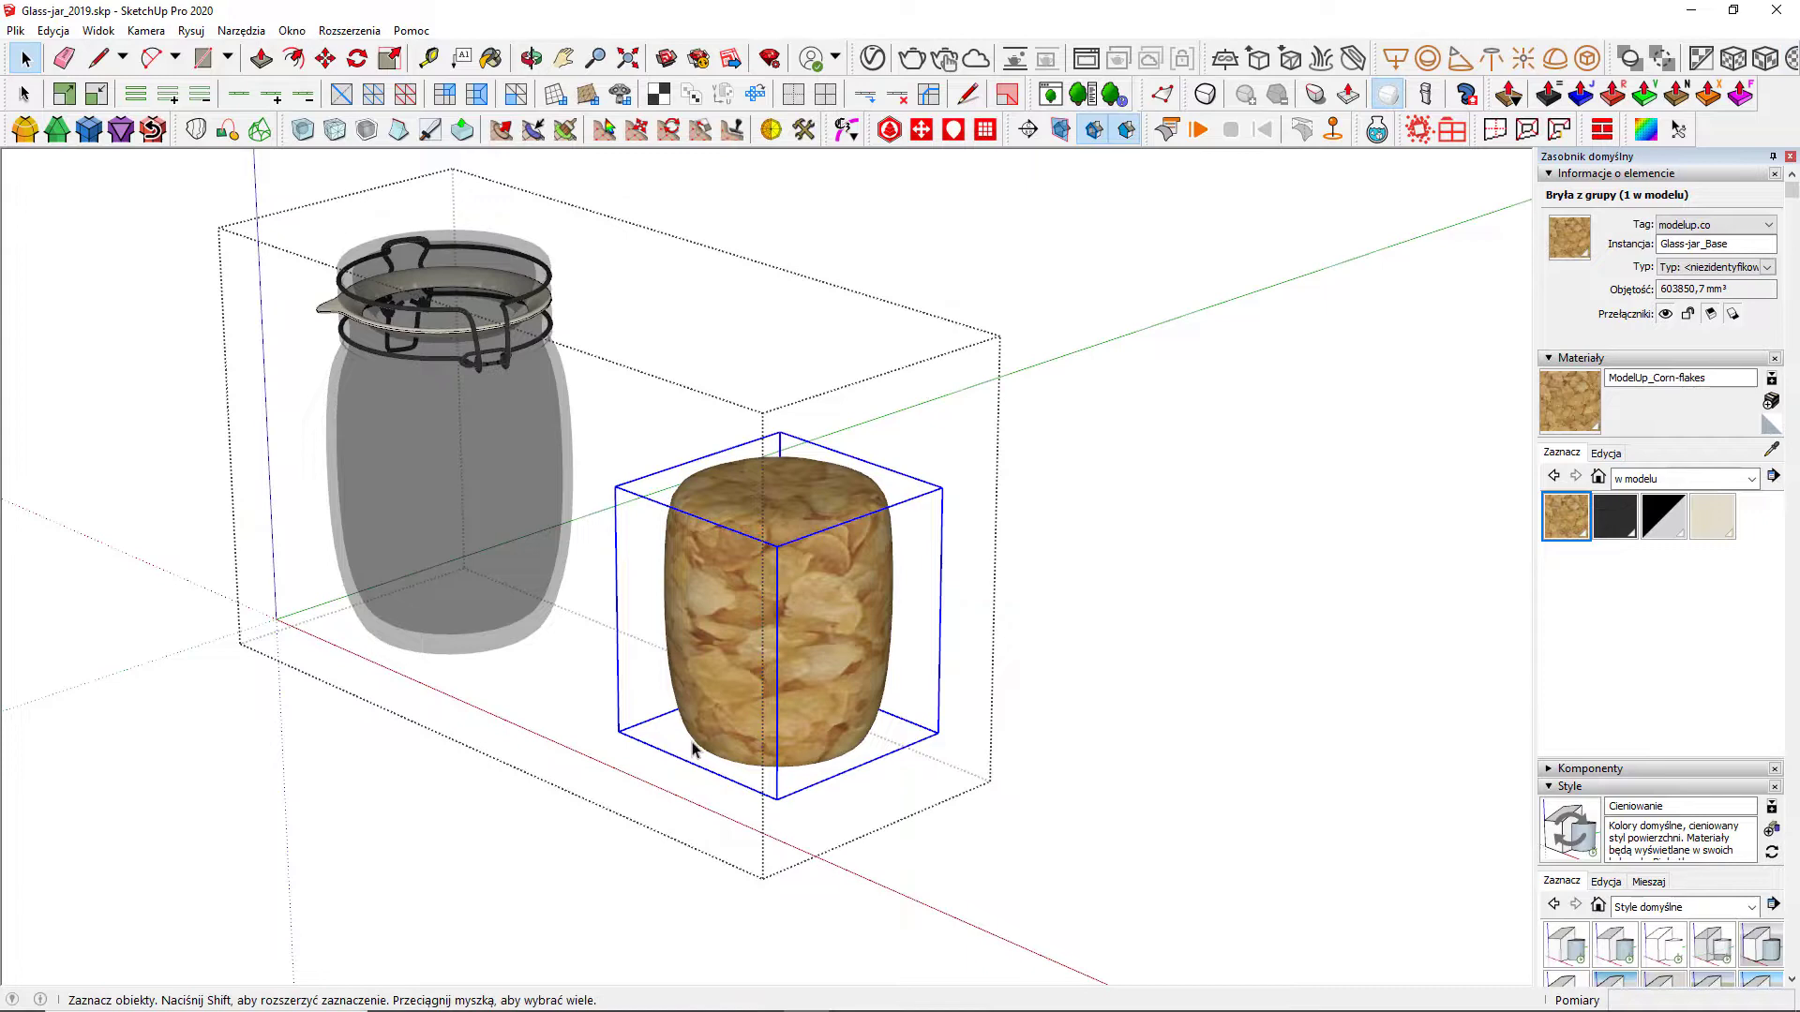
{"action": "left_click", "coordinate": [1764, 59]}
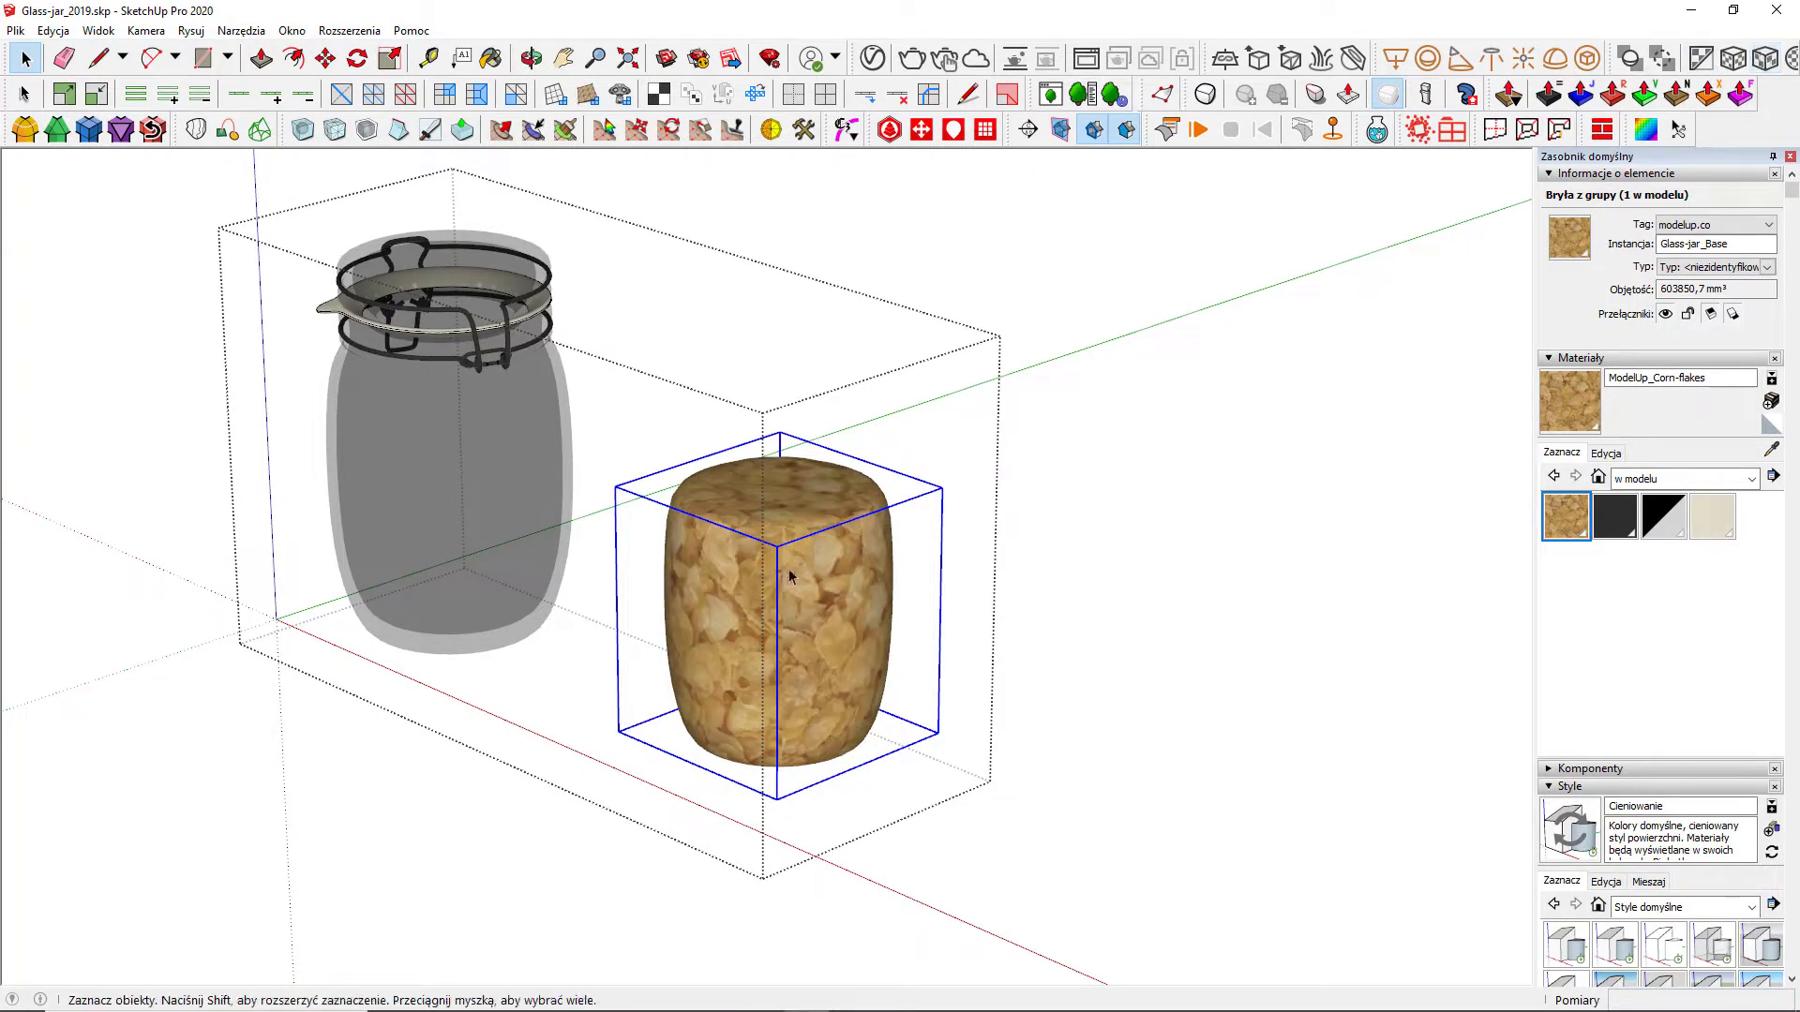
{"action": "scroll", "coordinate": [783, 541], "scroll_direction": "up", "scroll_amount": 5}
{"action": "scroll", "coordinate": [770, 525], "scroll_direction": "up", "scroll_amount": 2}
{"action": "mouse_move", "coordinate": [759, 510]}
{"action": "middle_mouse_down"}
{"action": "mouse_move", "coordinate": [478, 450]}
{"action": "mouse_move", "coordinate": [342, 387]}
{"action": "mouse_move", "coordinate": [932, 490]}
{"action": "mouse_move", "coordinate": [1041, 456]}
{"action": "mouse_move", "coordinate": [773, 660]}
{"action": "mouse_move", "coordinate": [752, 604]}
{"action": "mouse_move", "coordinate": [1077, 643]}
{"action": "mouse_move", "coordinate": [1140, 515]}
{"action": "mouse_move", "coordinate": [795, 566]}
{"action": "mouse_move", "coordinate": [1125, 642]}
{"action": "mouse_move", "coordinate": [783, 599]}
{"action": "mouse_move", "coordinate": [755, 566]}
{"action": "mouse_move", "coordinate": [891, 458]}
{"action": "mouse_move", "coordinate": [870, 491]}
{"action": "mouse_move", "coordinate": [567, 631]}
{"action": "middle_mouse_up"}
{"action": "scroll", "coordinate": [1040, 457], "scroll_direction": "down", "scroll_amount": 6}
{"action": "scroll", "coordinate": [891, 458], "scroll_direction": "down", "scroll_amount": 3}
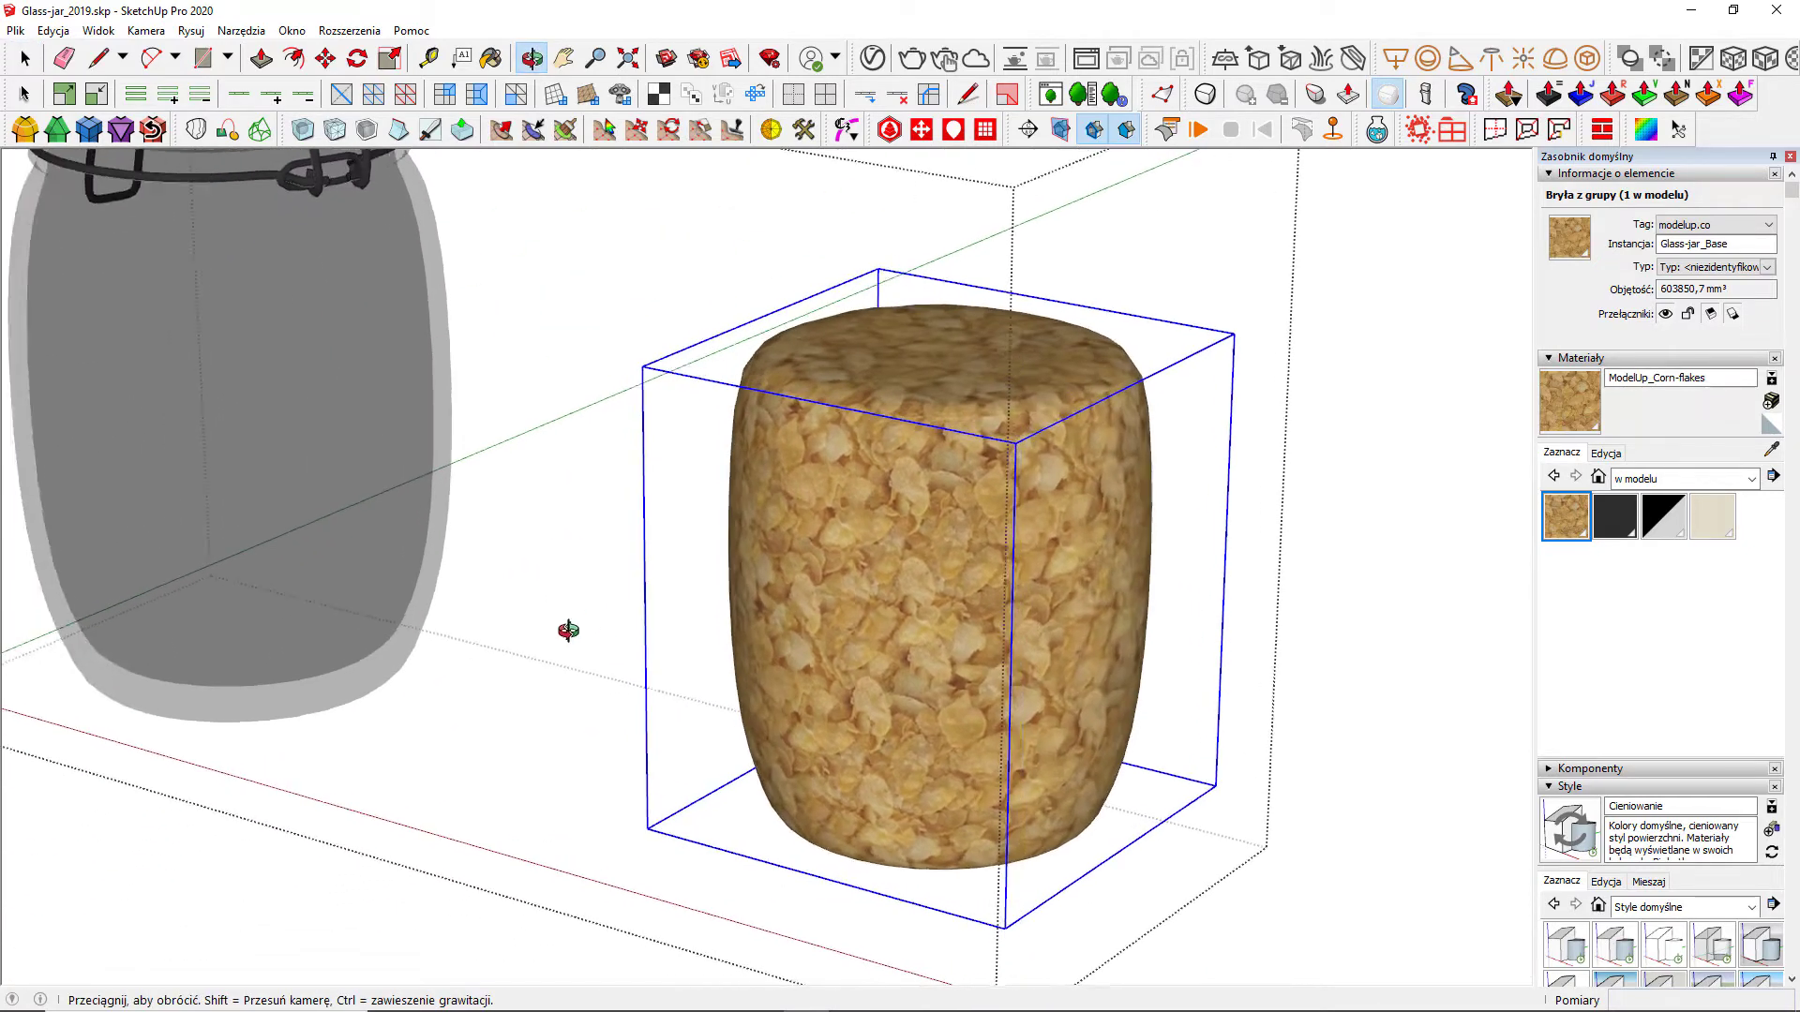
Step: Preview the corn-flakes body with a V-Ray viewport render, then stop the render
{"action": "scroll", "coordinate": [1065, 574], "scroll_direction": "up", "scroll_amount": 2}
{"action": "mouse_move", "coordinate": [1065, 575]}
{"action": "middle_mouse_down", "text": "shift"}
{"action": "mouse_move", "coordinate": [1024, 606]}
{"action": "mouse_move", "coordinate": [980, 580]}
{"action": "mouse_move", "coordinate": [869, 797]}
{"action": "middle_mouse_up", "text": "shift"}
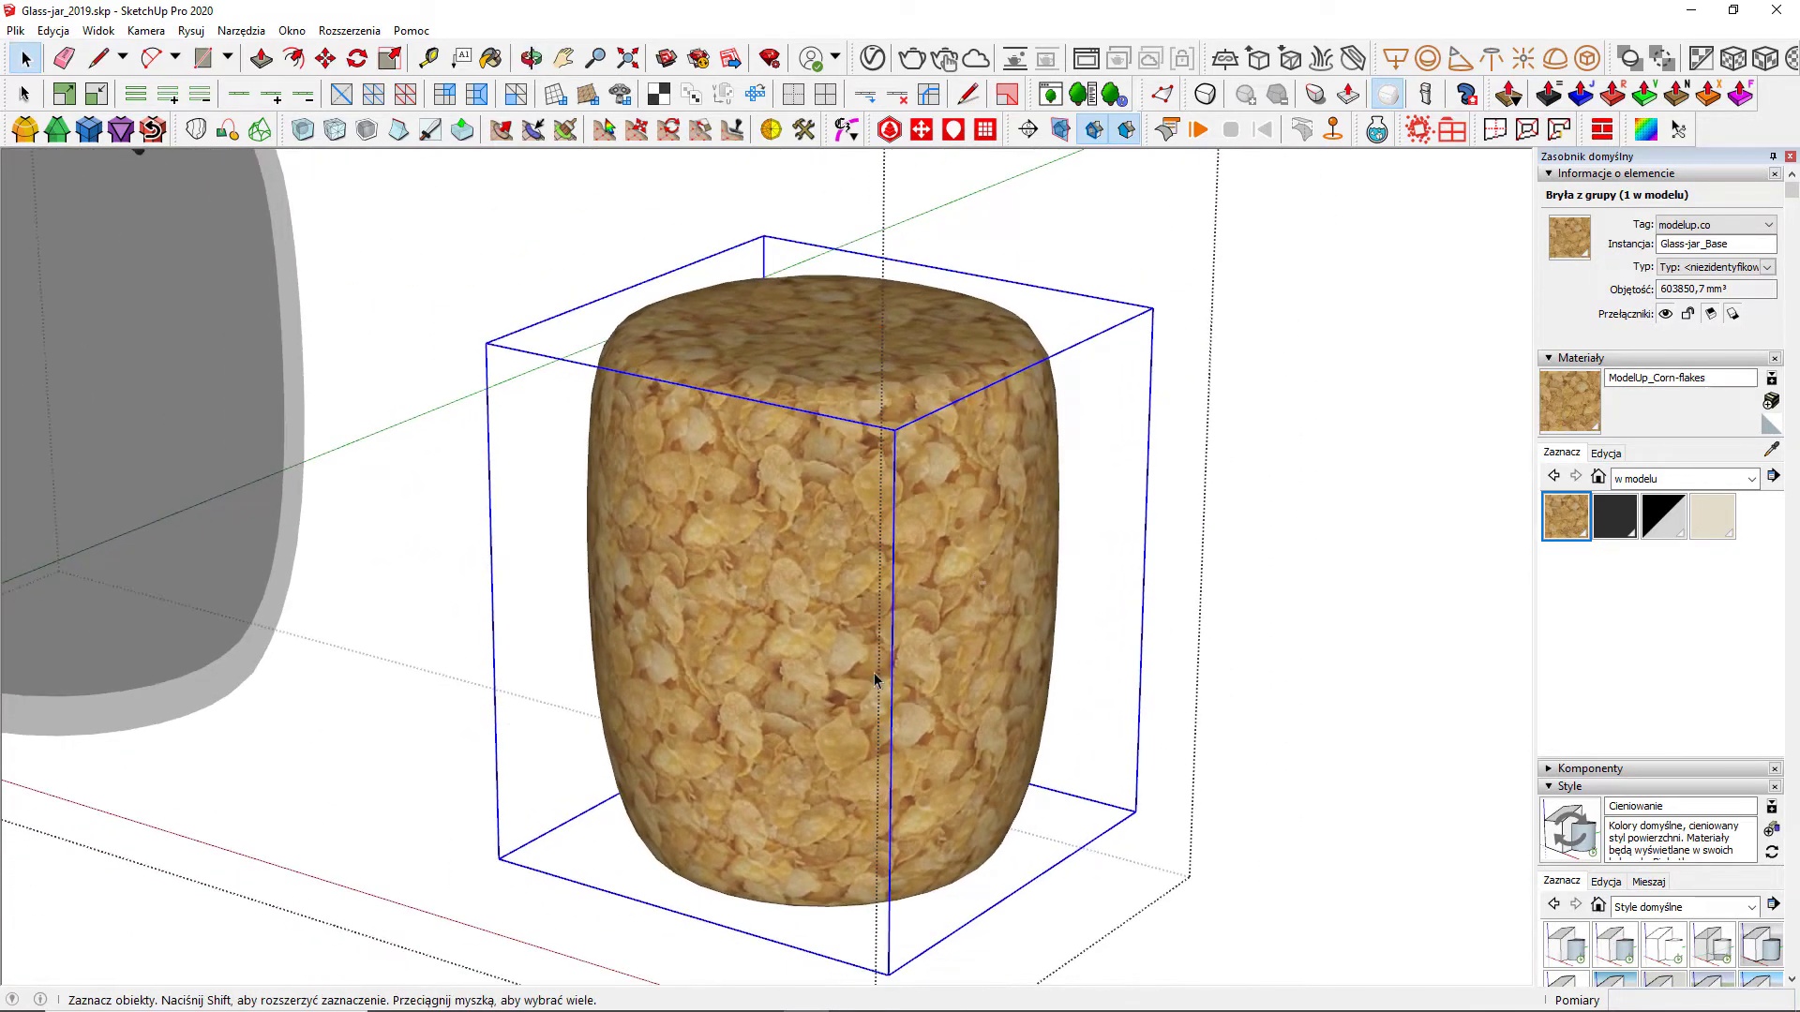
{"action": "left_click", "coordinate": [1015, 59]}
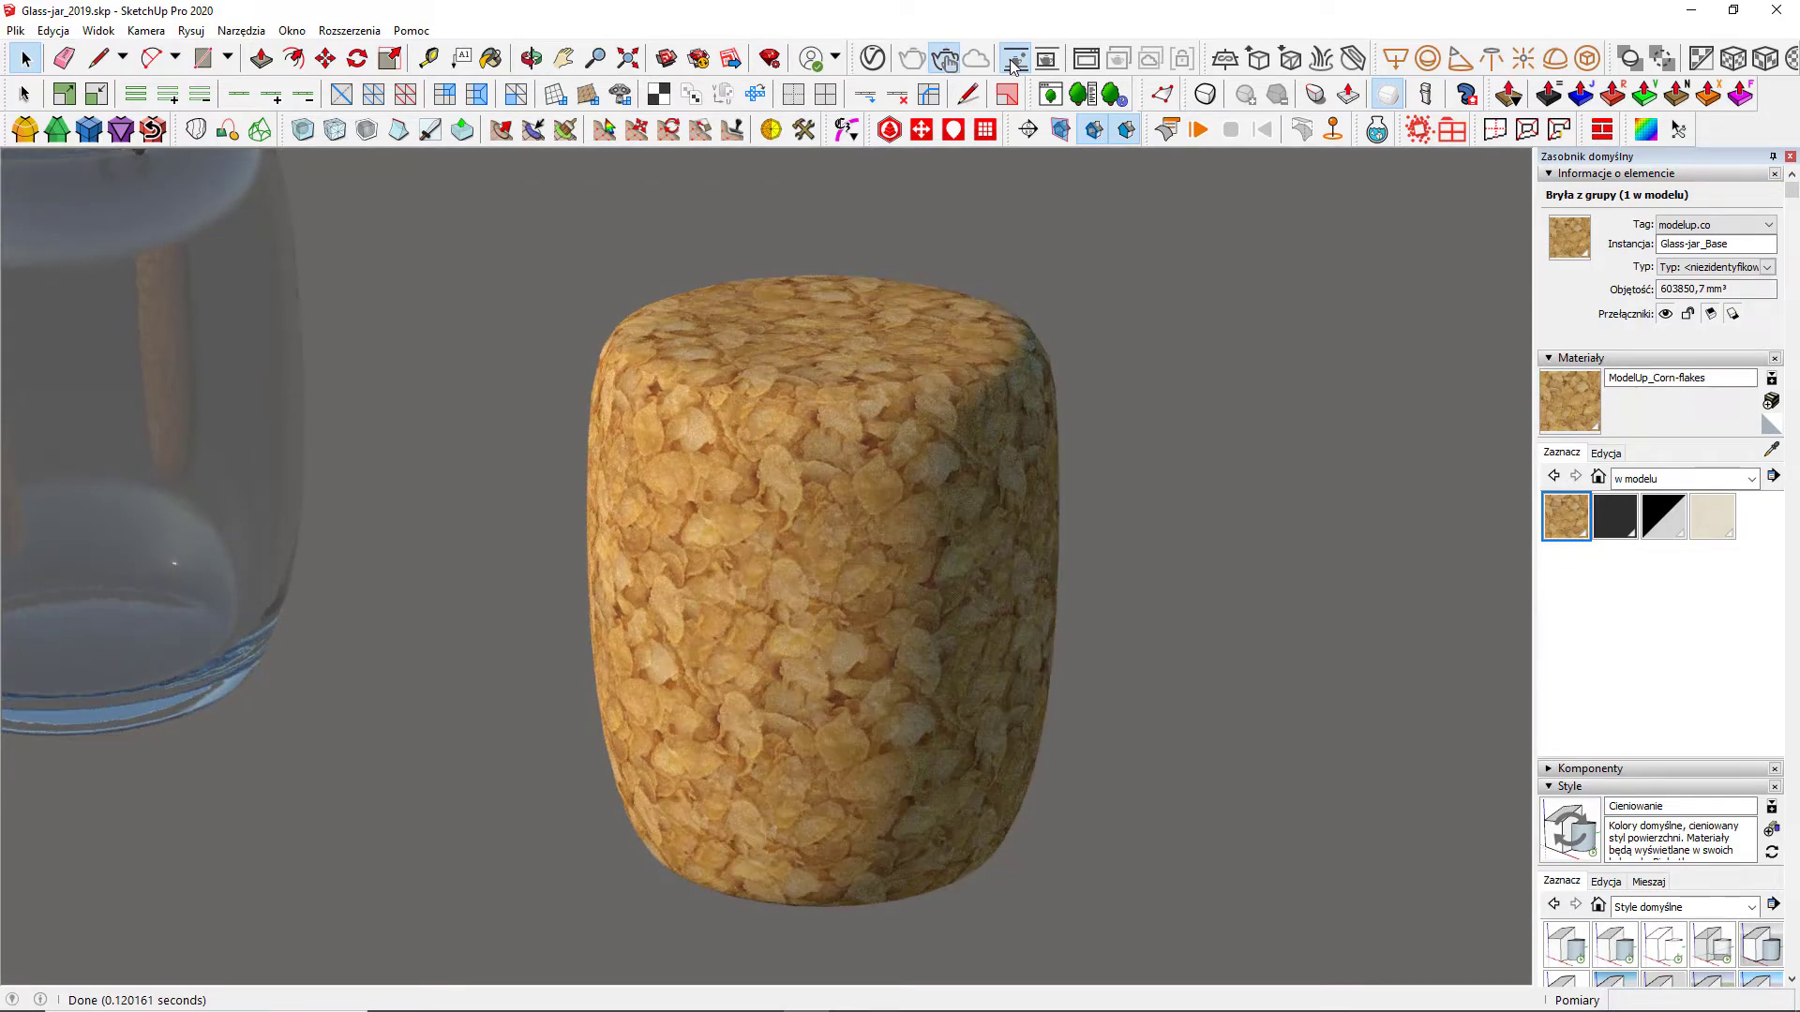
{"action": "left_click", "coordinate": [1013, 59]}
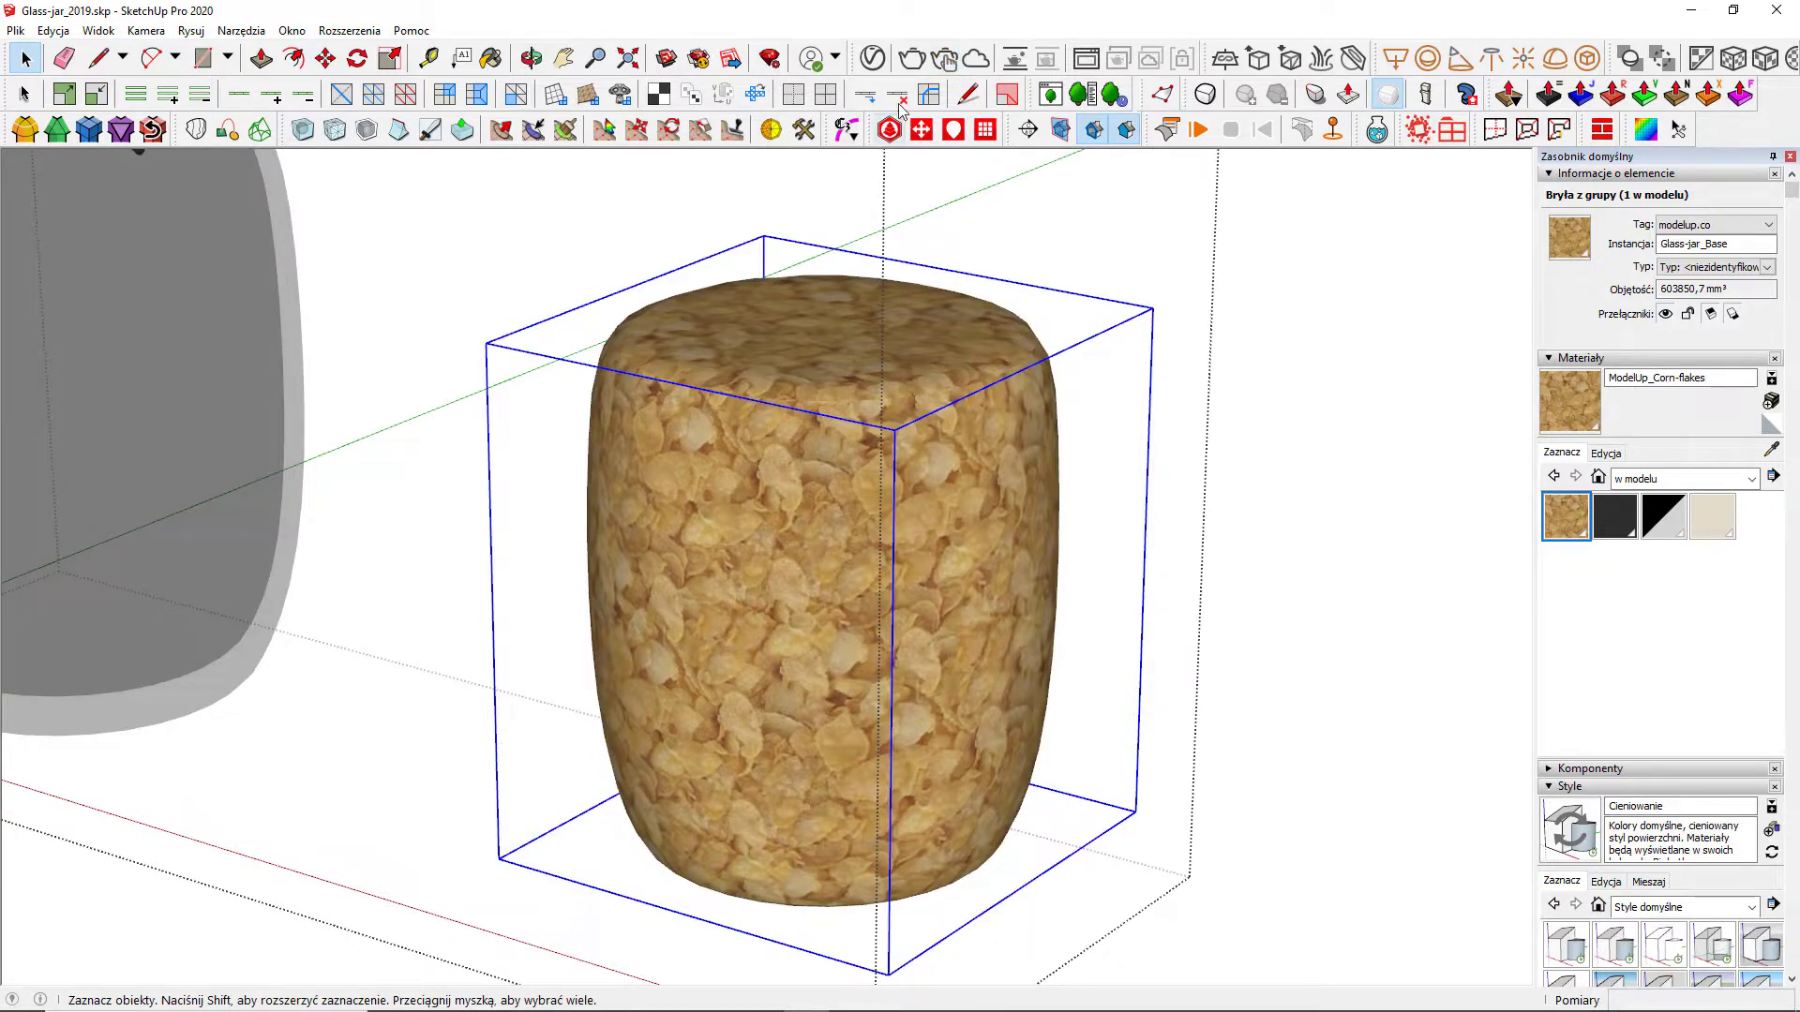
Step: Add a Displacement attribute to the ModelUp_Corn-flakes material in the V-Ray Asset Editor and enable it
{"action": "left_click", "coordinate": [873, 59]}
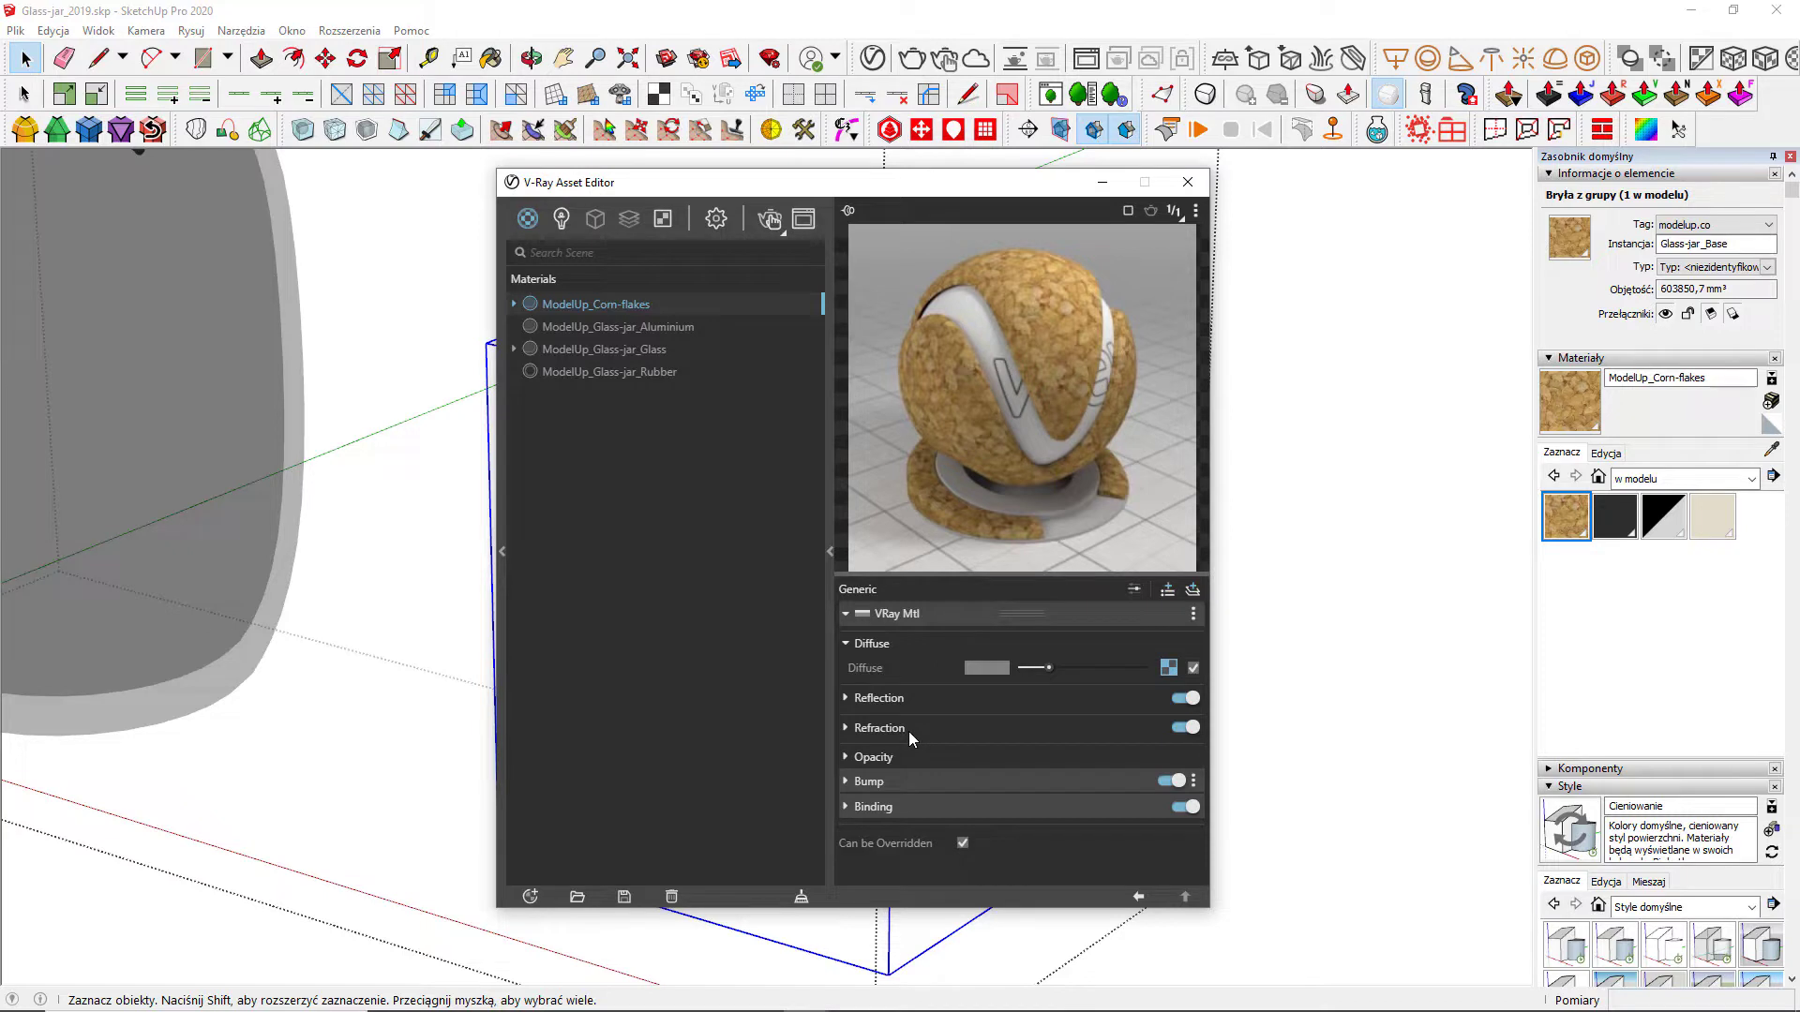
{"action": "left_click", "coordinate": [1167, 591]}
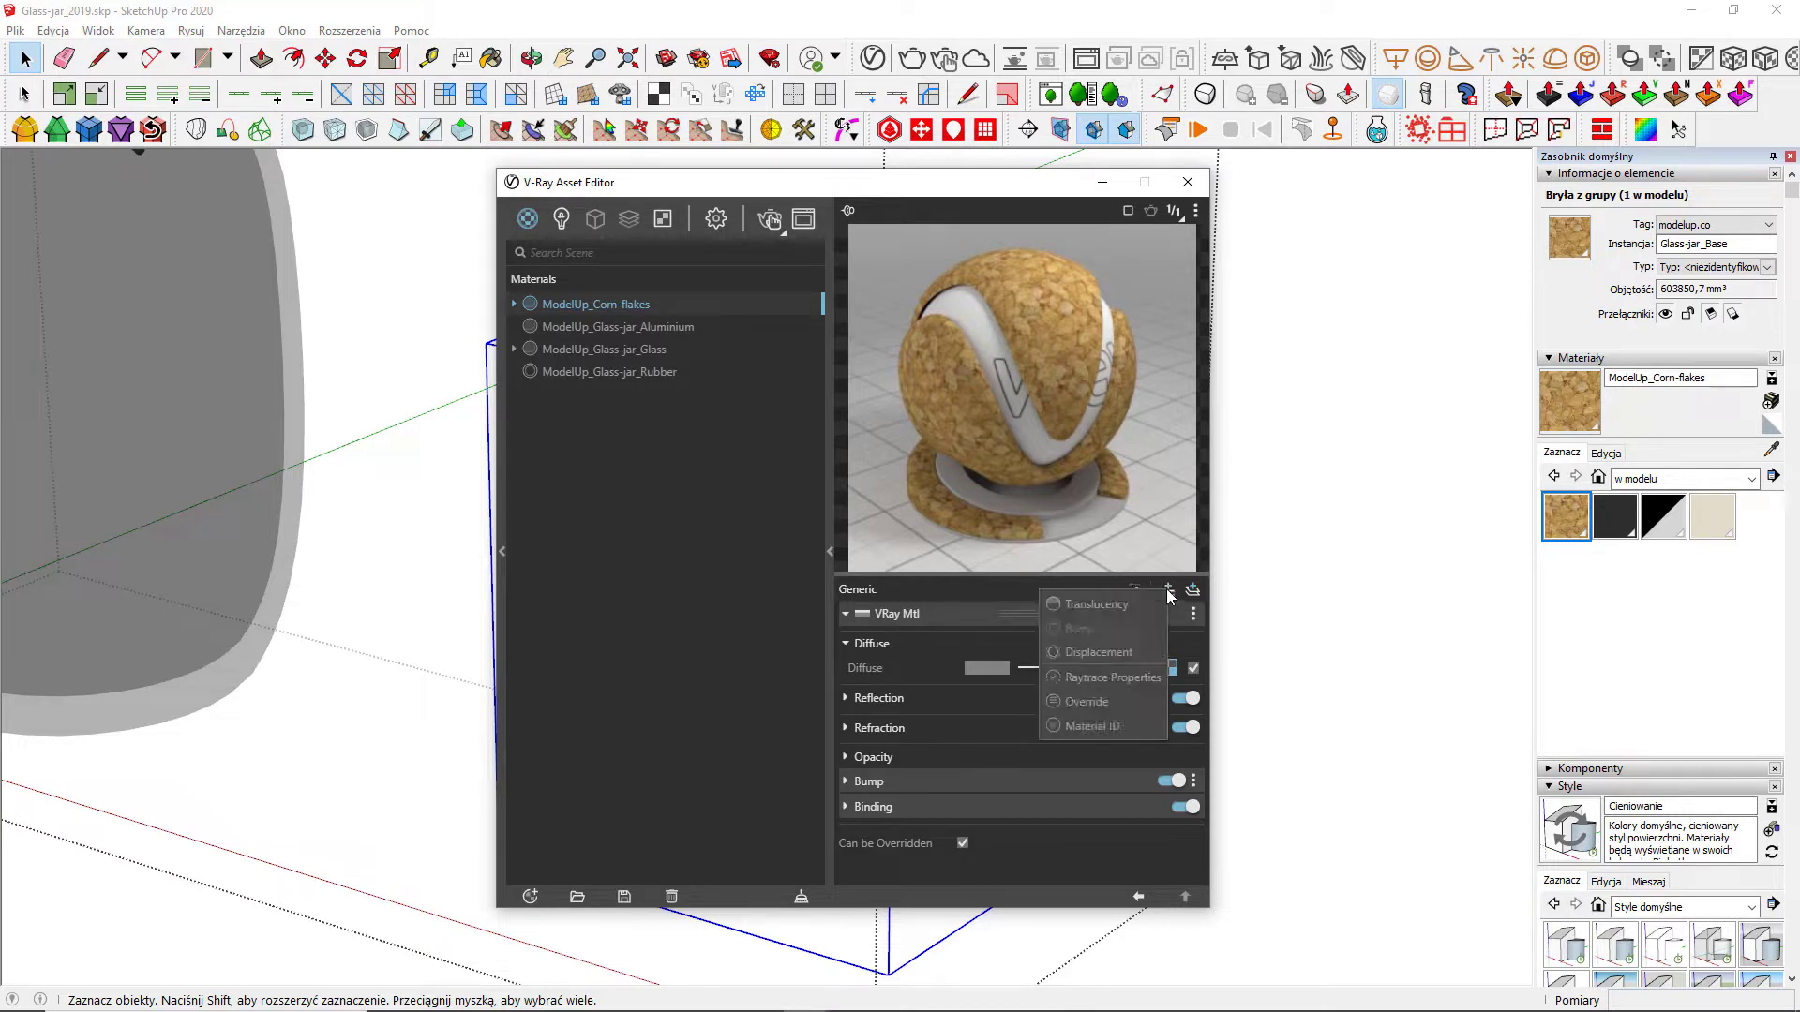
{"action": "left_click", "coordinate": [1127, 650]}
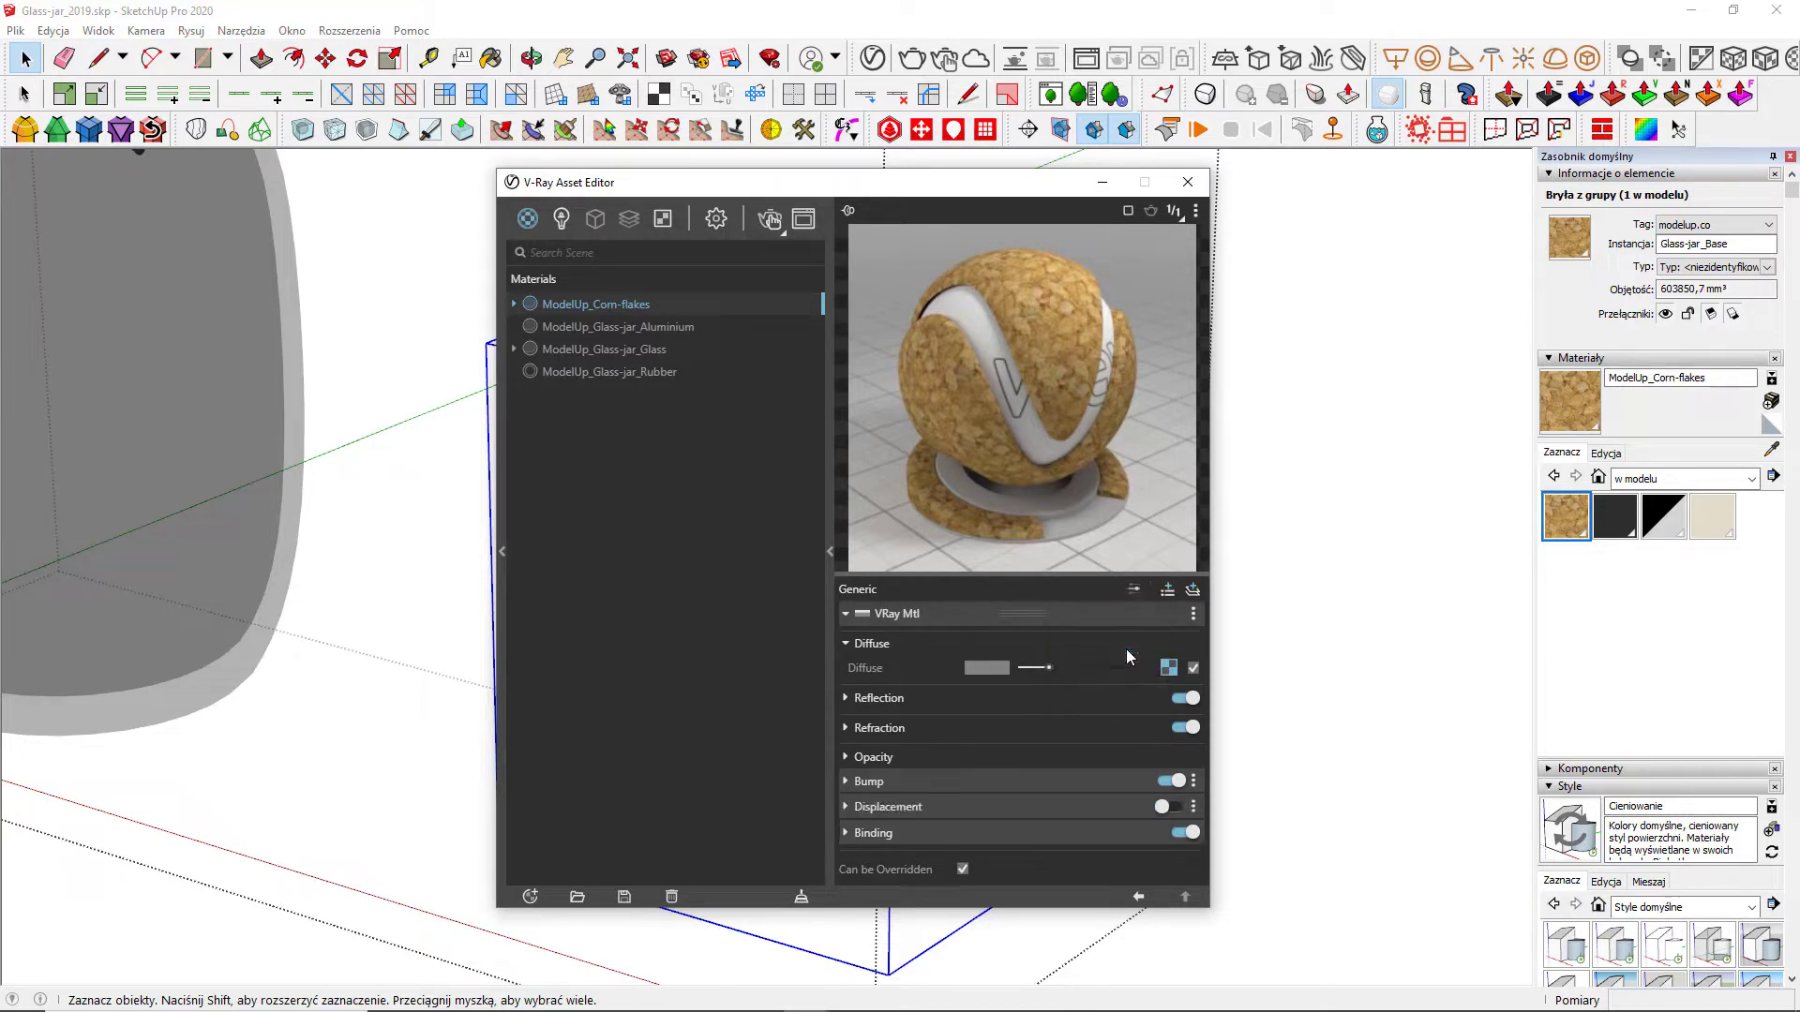
{"action": "left_click", "coordinate": [1166, 807]}
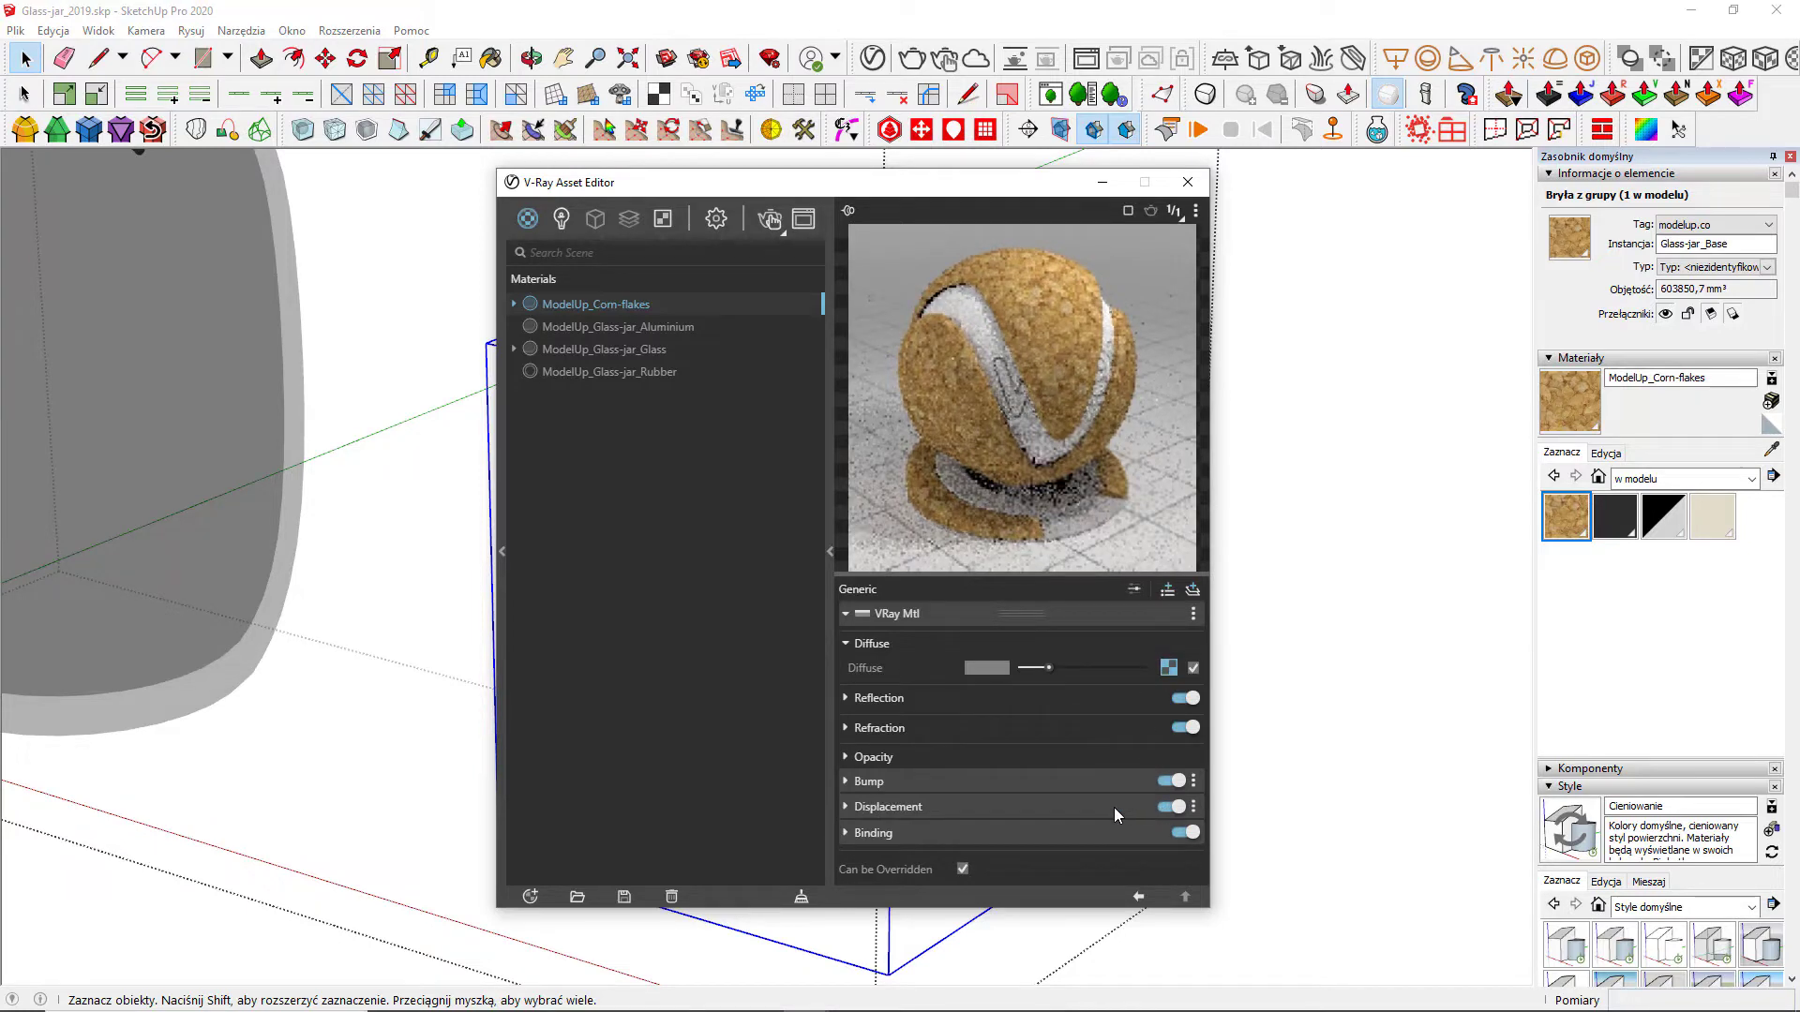
Step: Load Corn_flakes_01_2K_Height.png as the bitmap map of the corn-flakes material's displacement and return to the material settings
{"action": "left_click", "coordinate": [1114, 807]}
{"action": "left_click_drag", "start_coordinate": [1106, 907], "coordinate": [1099, 989]}
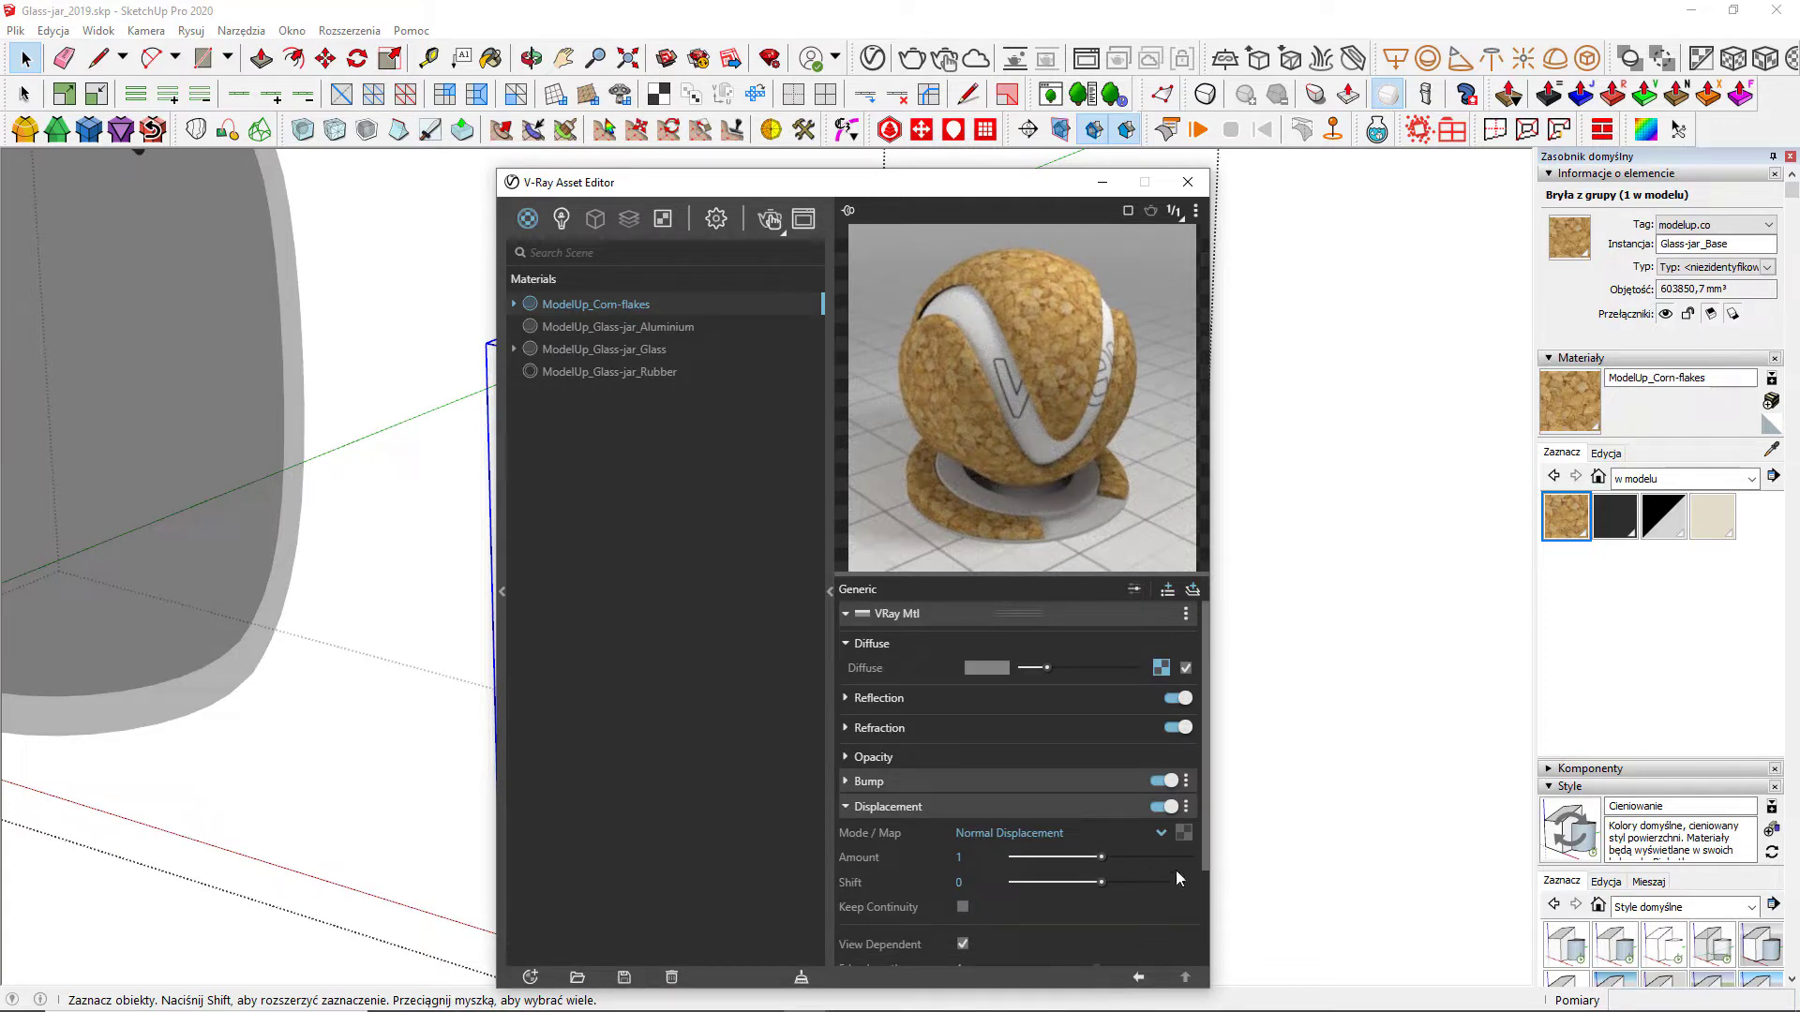
{"action": "left_click", "coordinate": [1184, 835]}
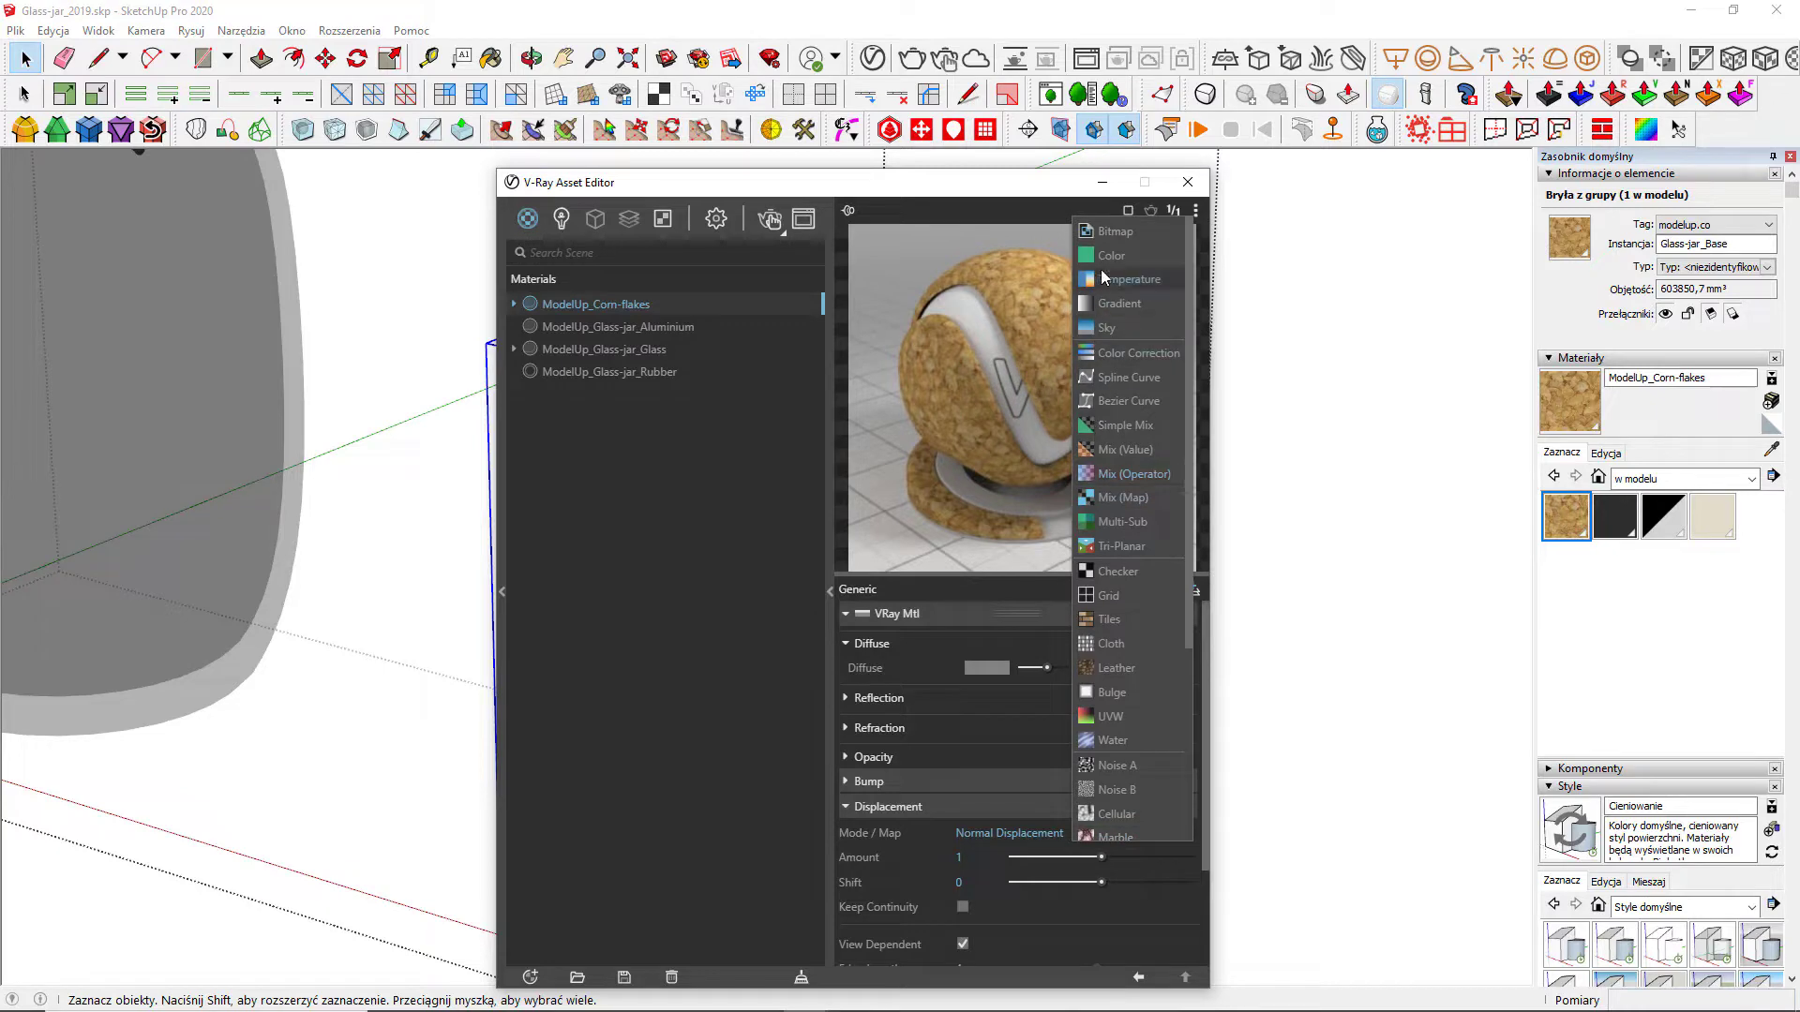
{"action": "left_click", "coordinate": [1102, 236]}
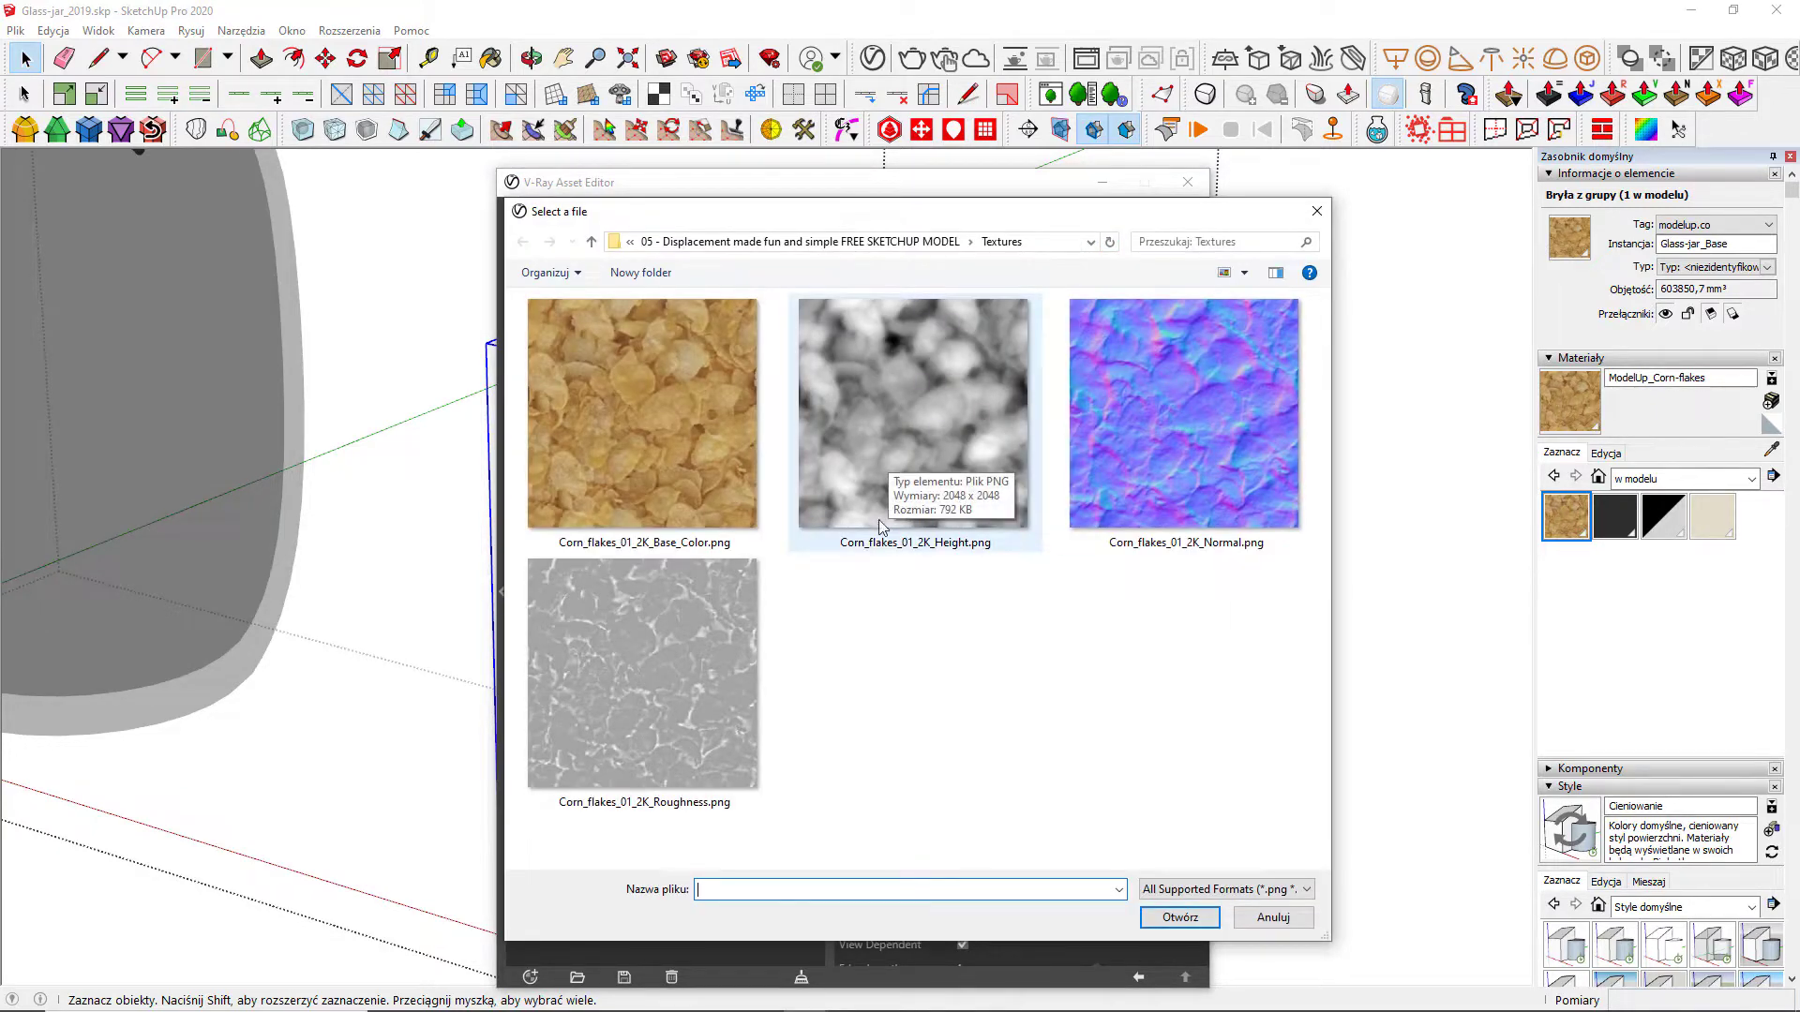
{"action": "left_click", "coordinate": [943, 414]}
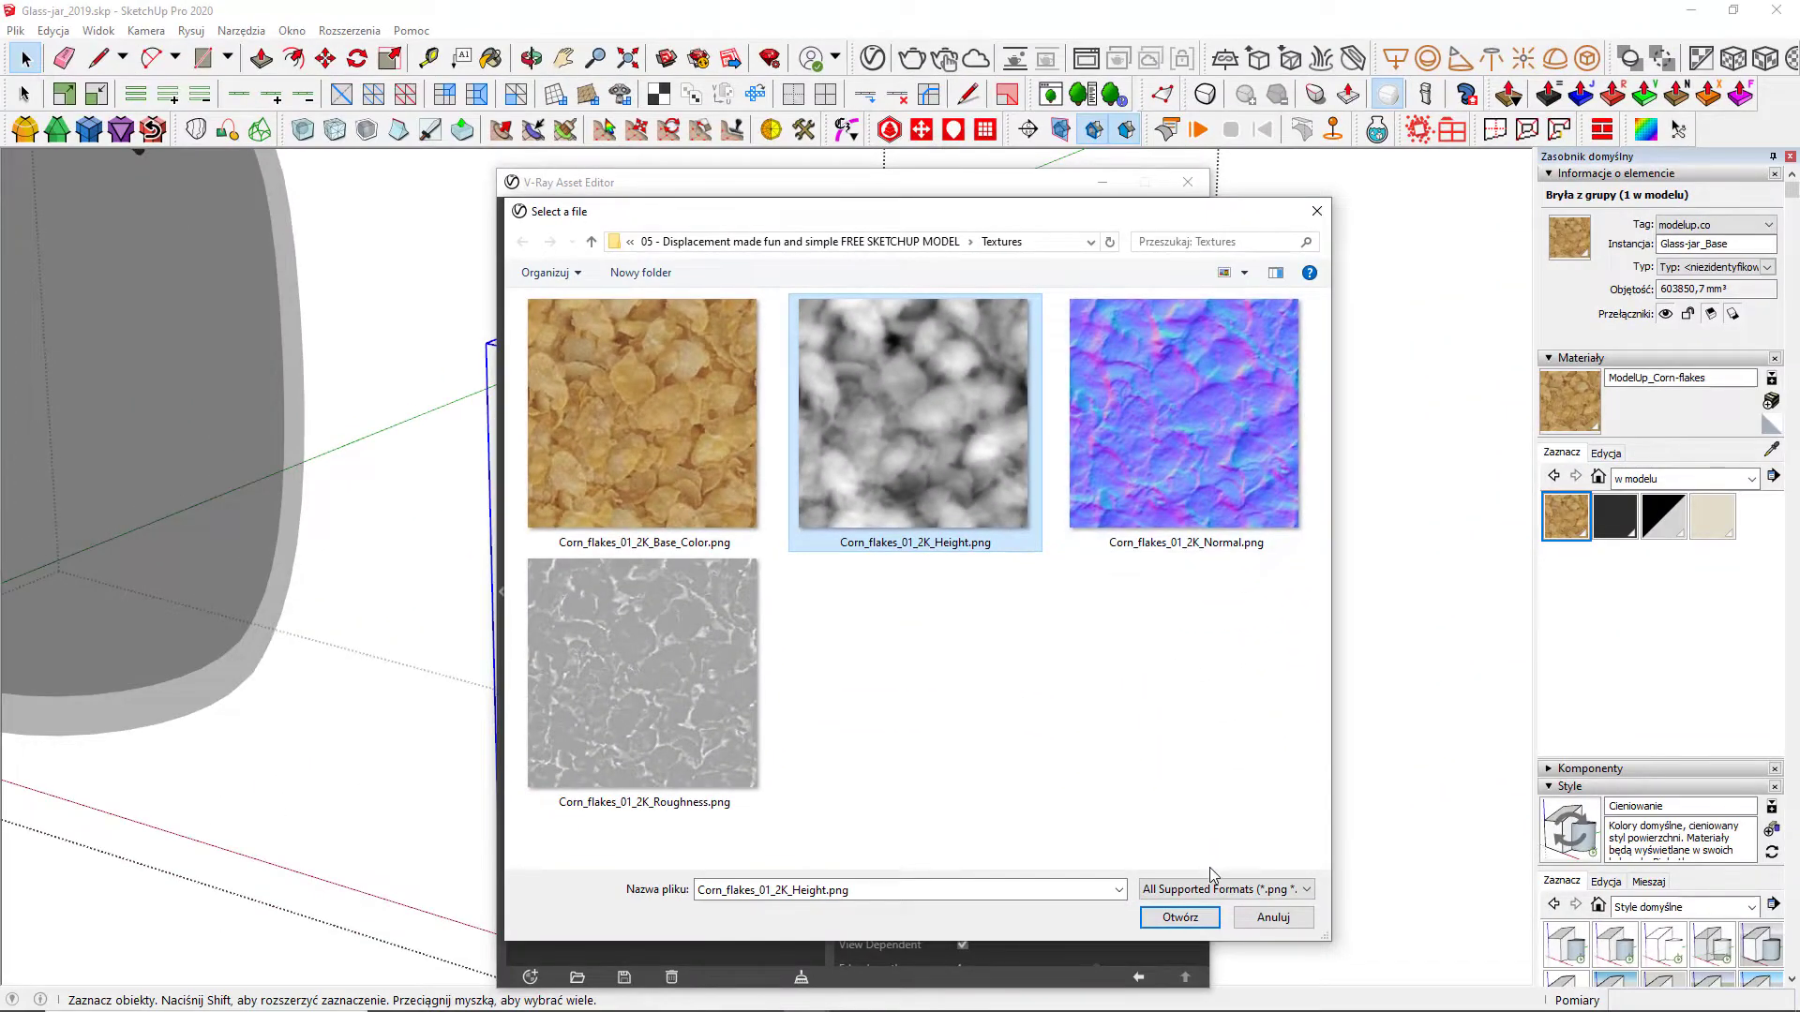
{"action": "left_click", "coordinate": [1180, 917]}
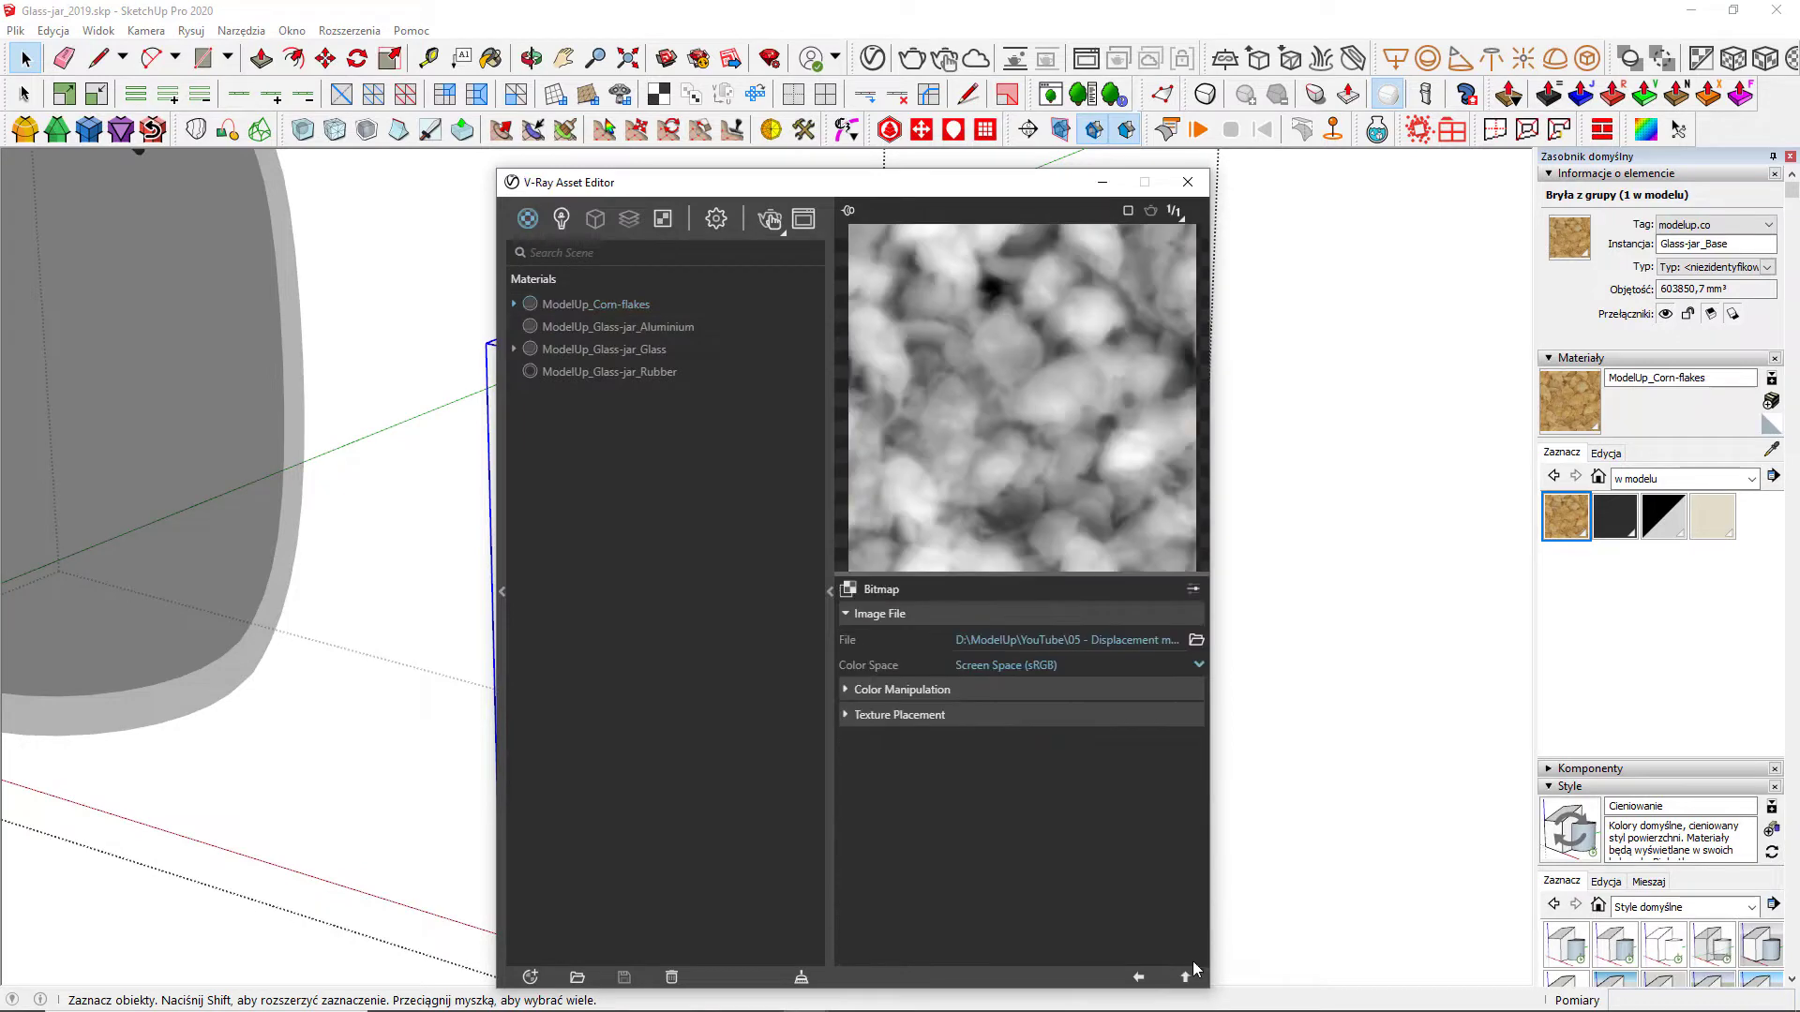
{"action": "left_click", "coordinate": [1187, 977]}
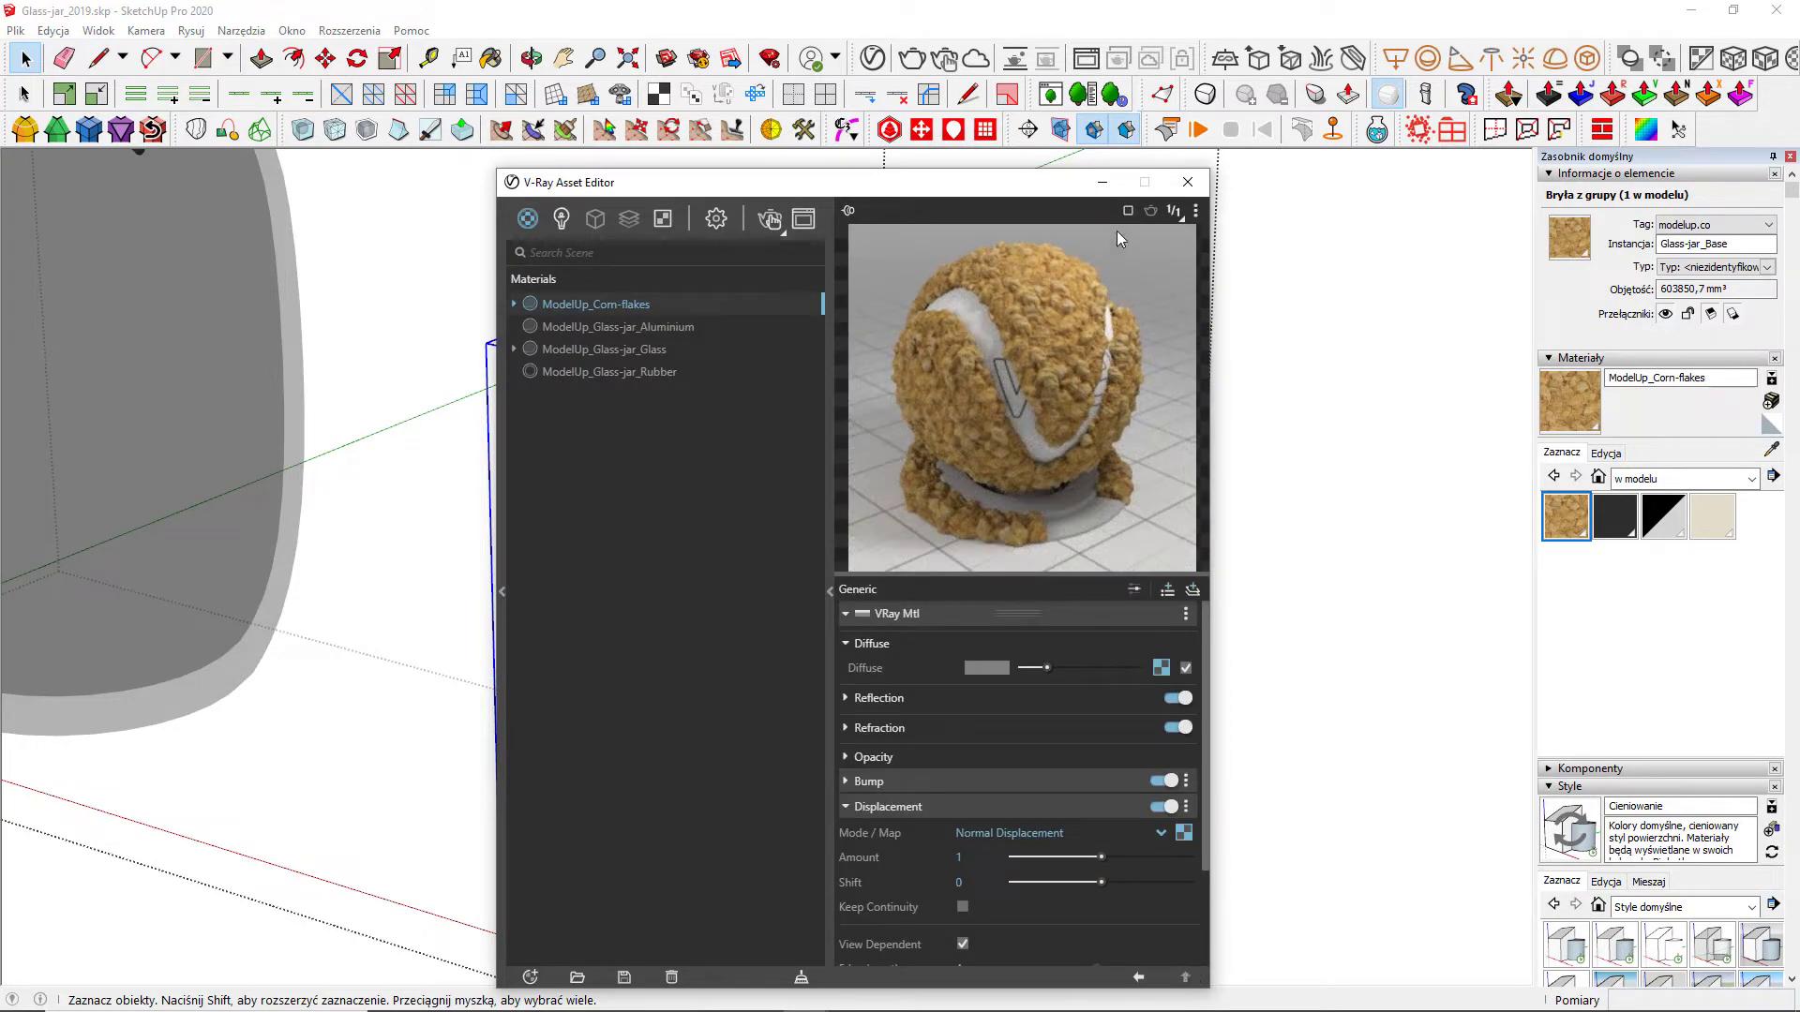
Step: Preview the displaced corn-flakes body with an interactive viewport render, then stop the render
{"action": "left_click", "coordinate": [1103, 182]}
{"action": "left_click", "coordinate": [1013, 60]}
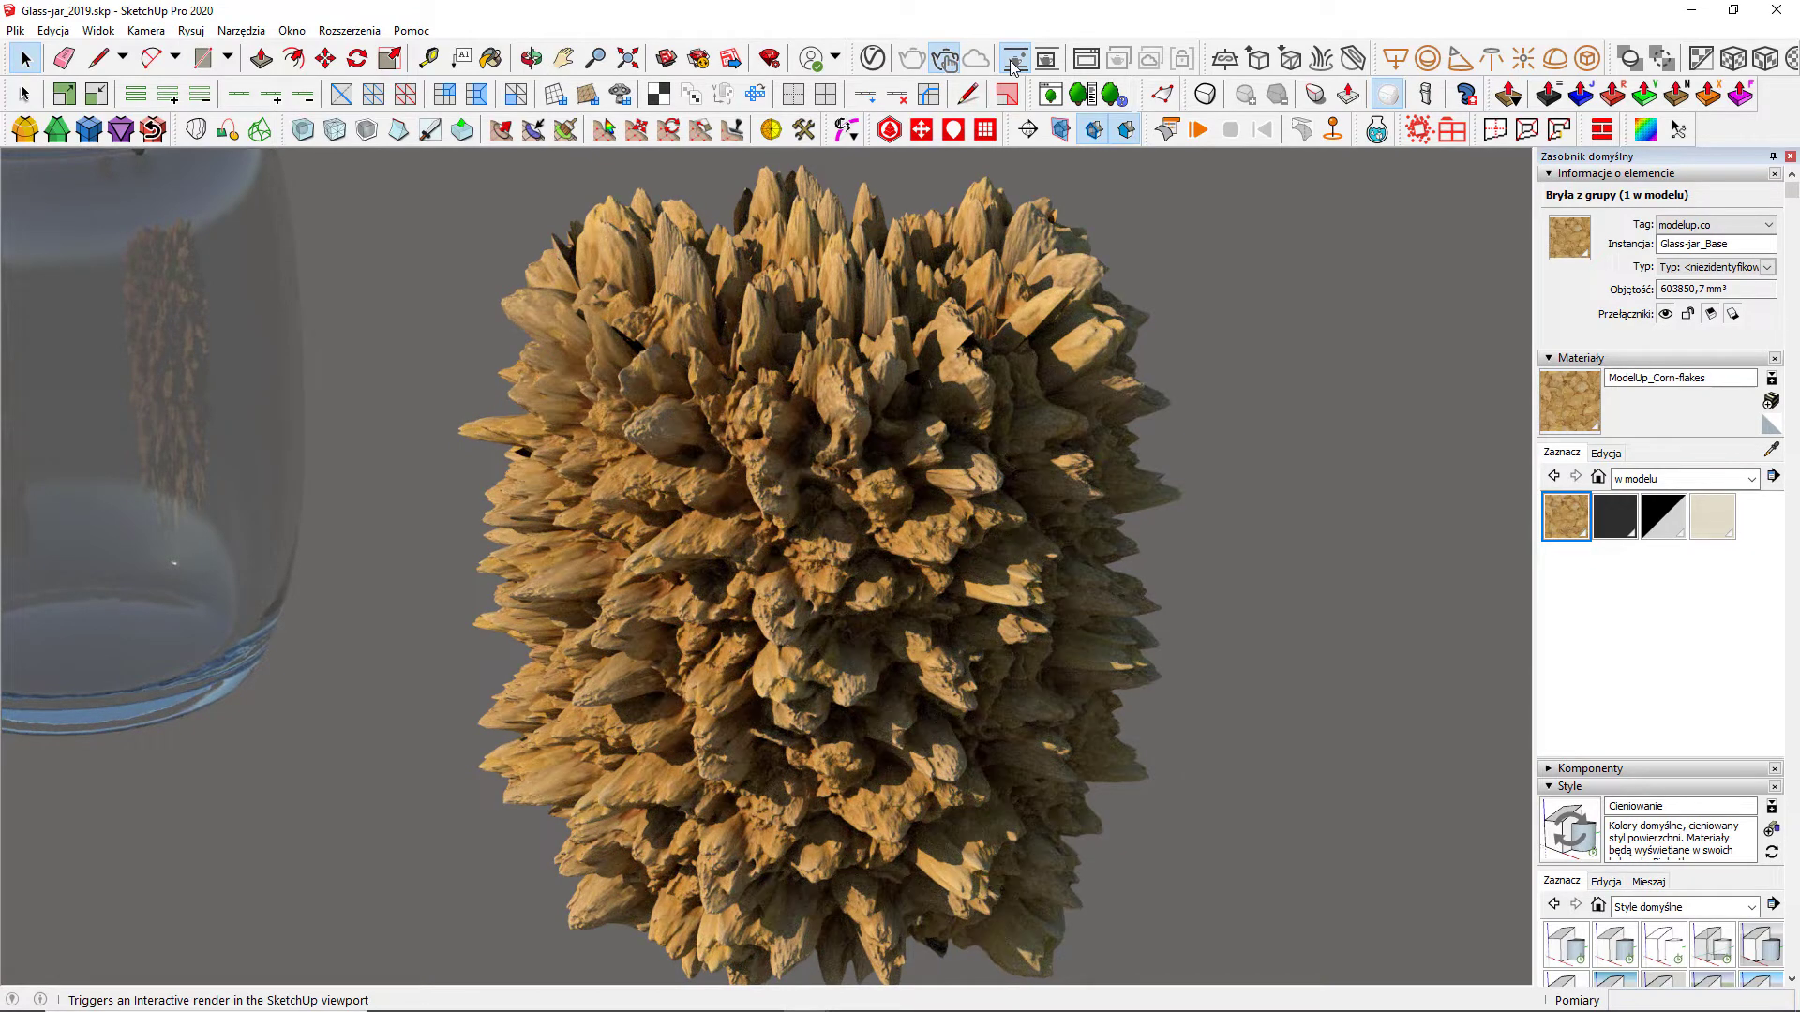
{"action": "left_click", "coordinate": [1013, 60]}
Step: Set the displacement amount of ModelUp_Corn-flakes to 0,2 and check the body with a viewport render
{"action": "left_click", "coordinate": [910, 58]}
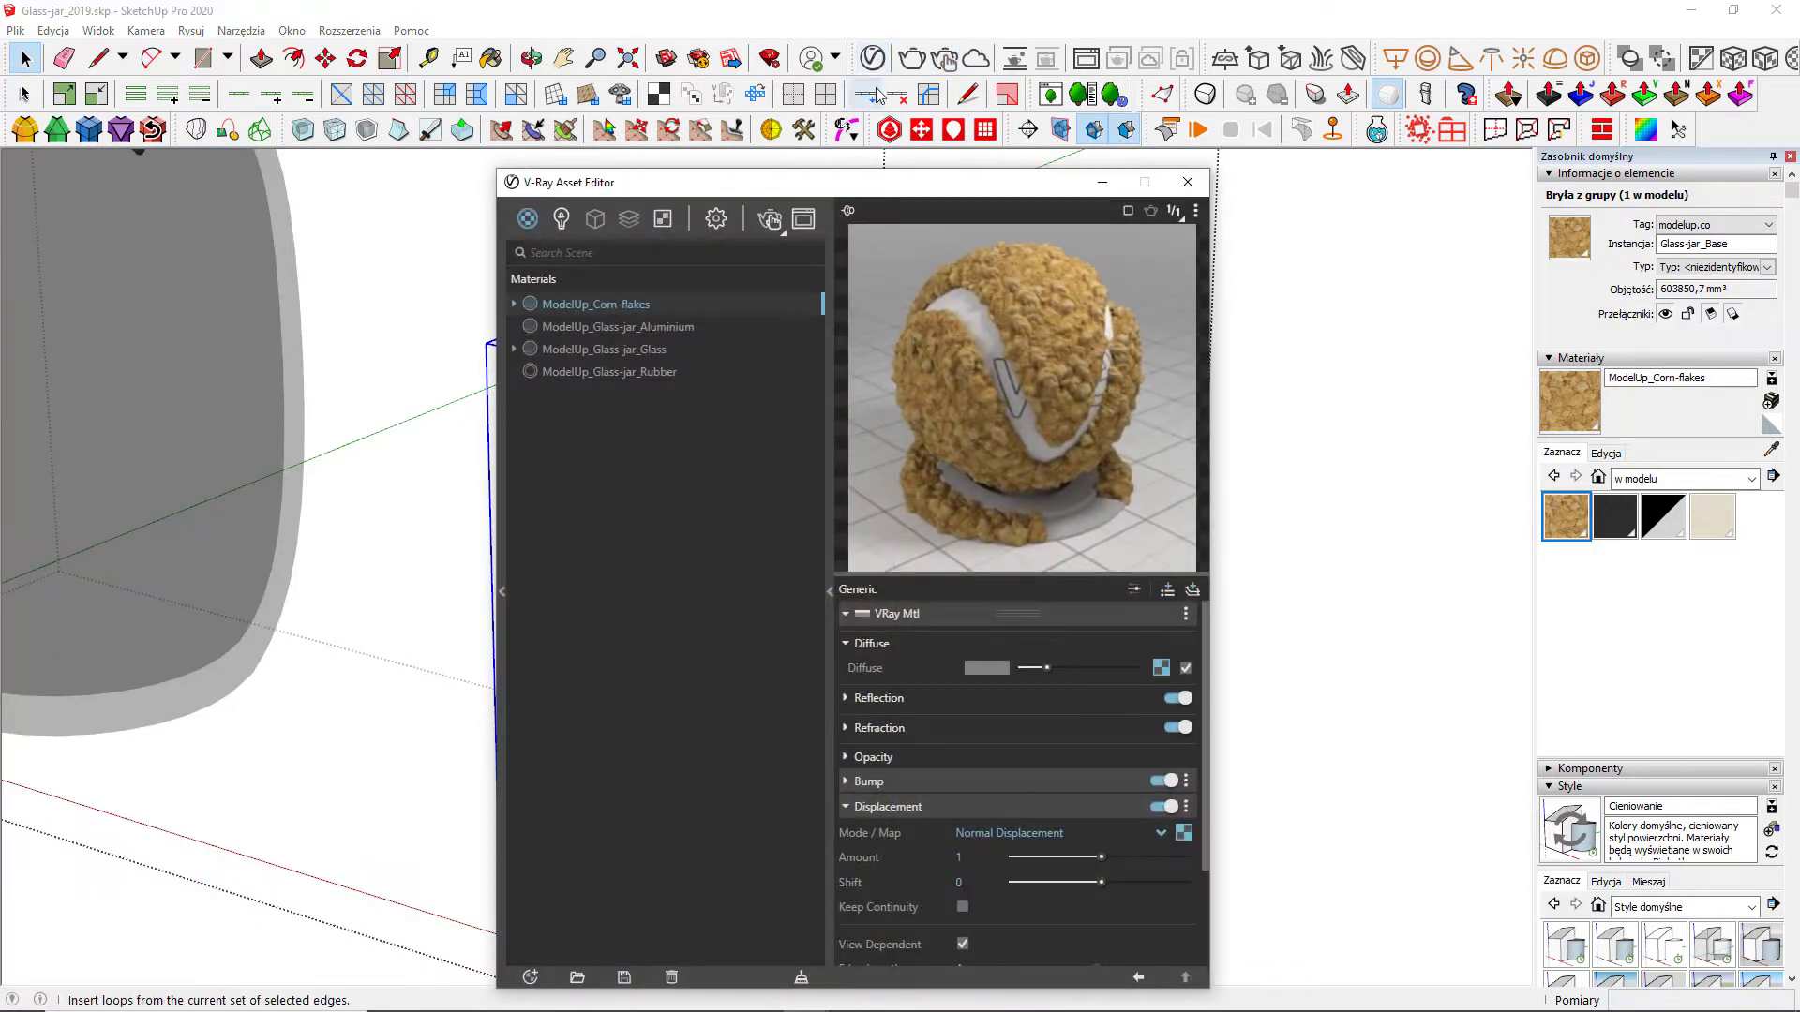
{"action": "double_click", "coordinate": [974, 857]}
{"action": "type", "text": "0,2"}
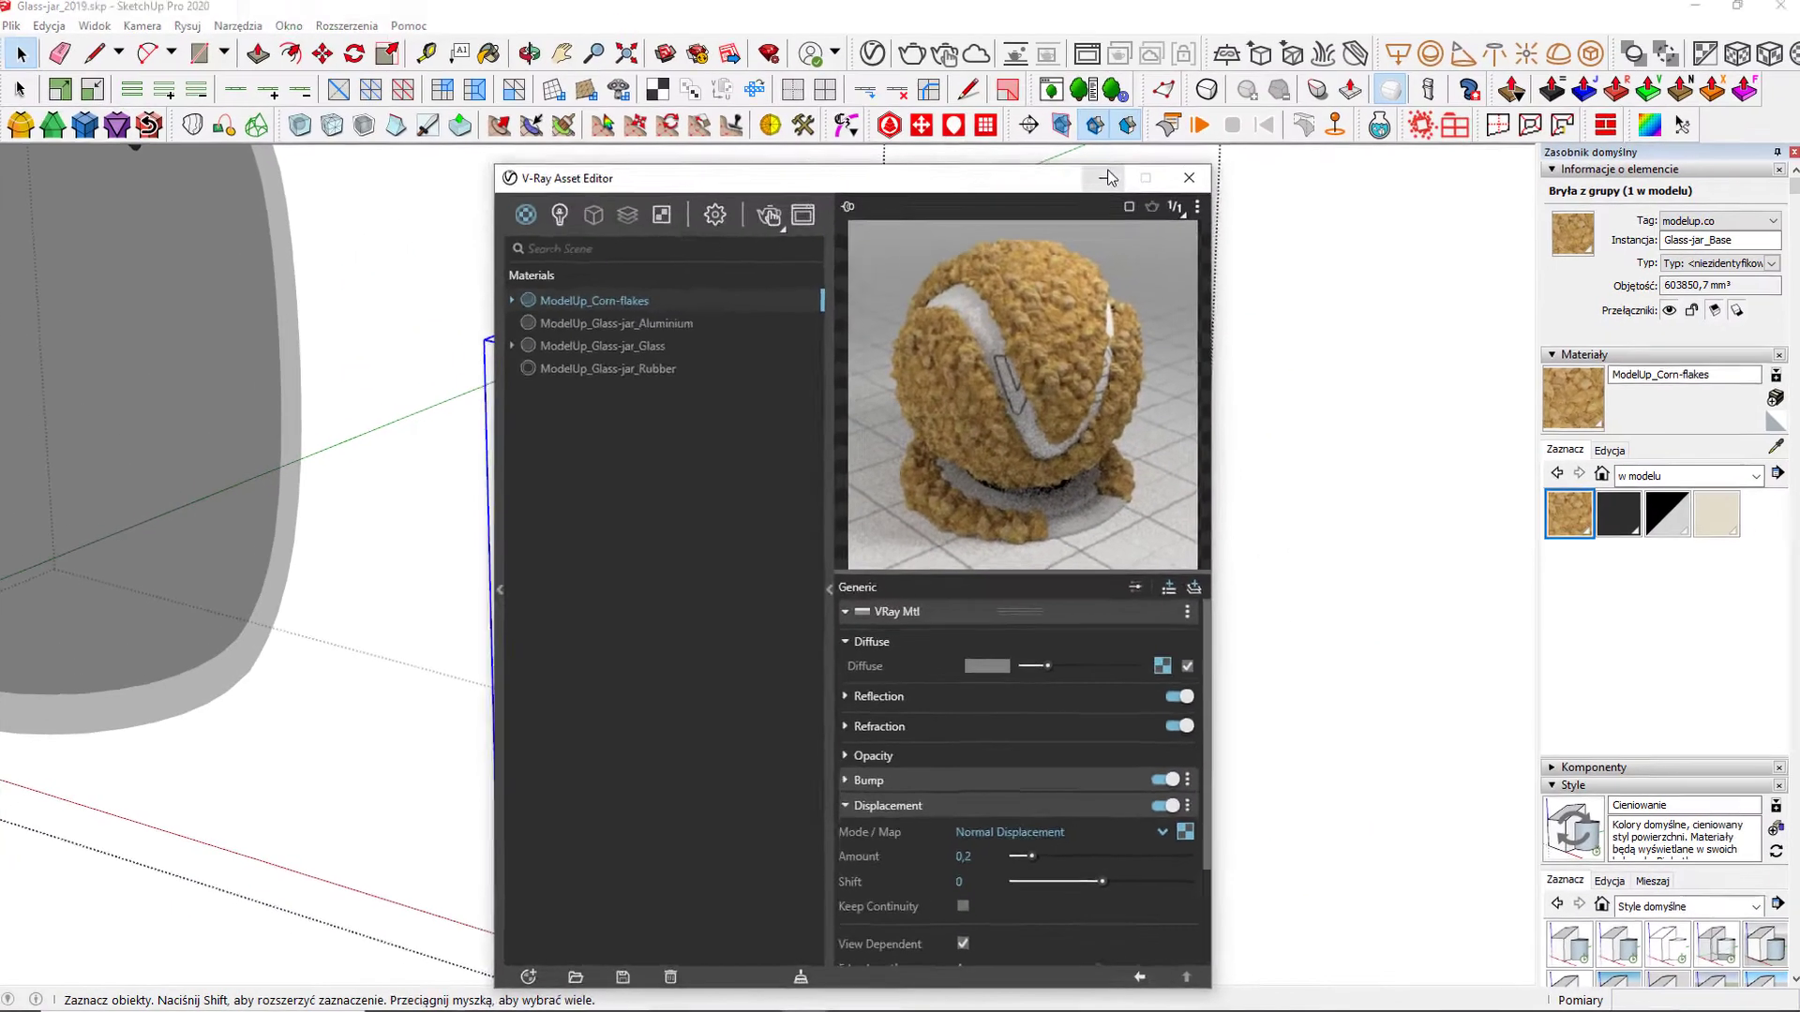
{"action": "left_click", "coordinate": [1109, 178]}
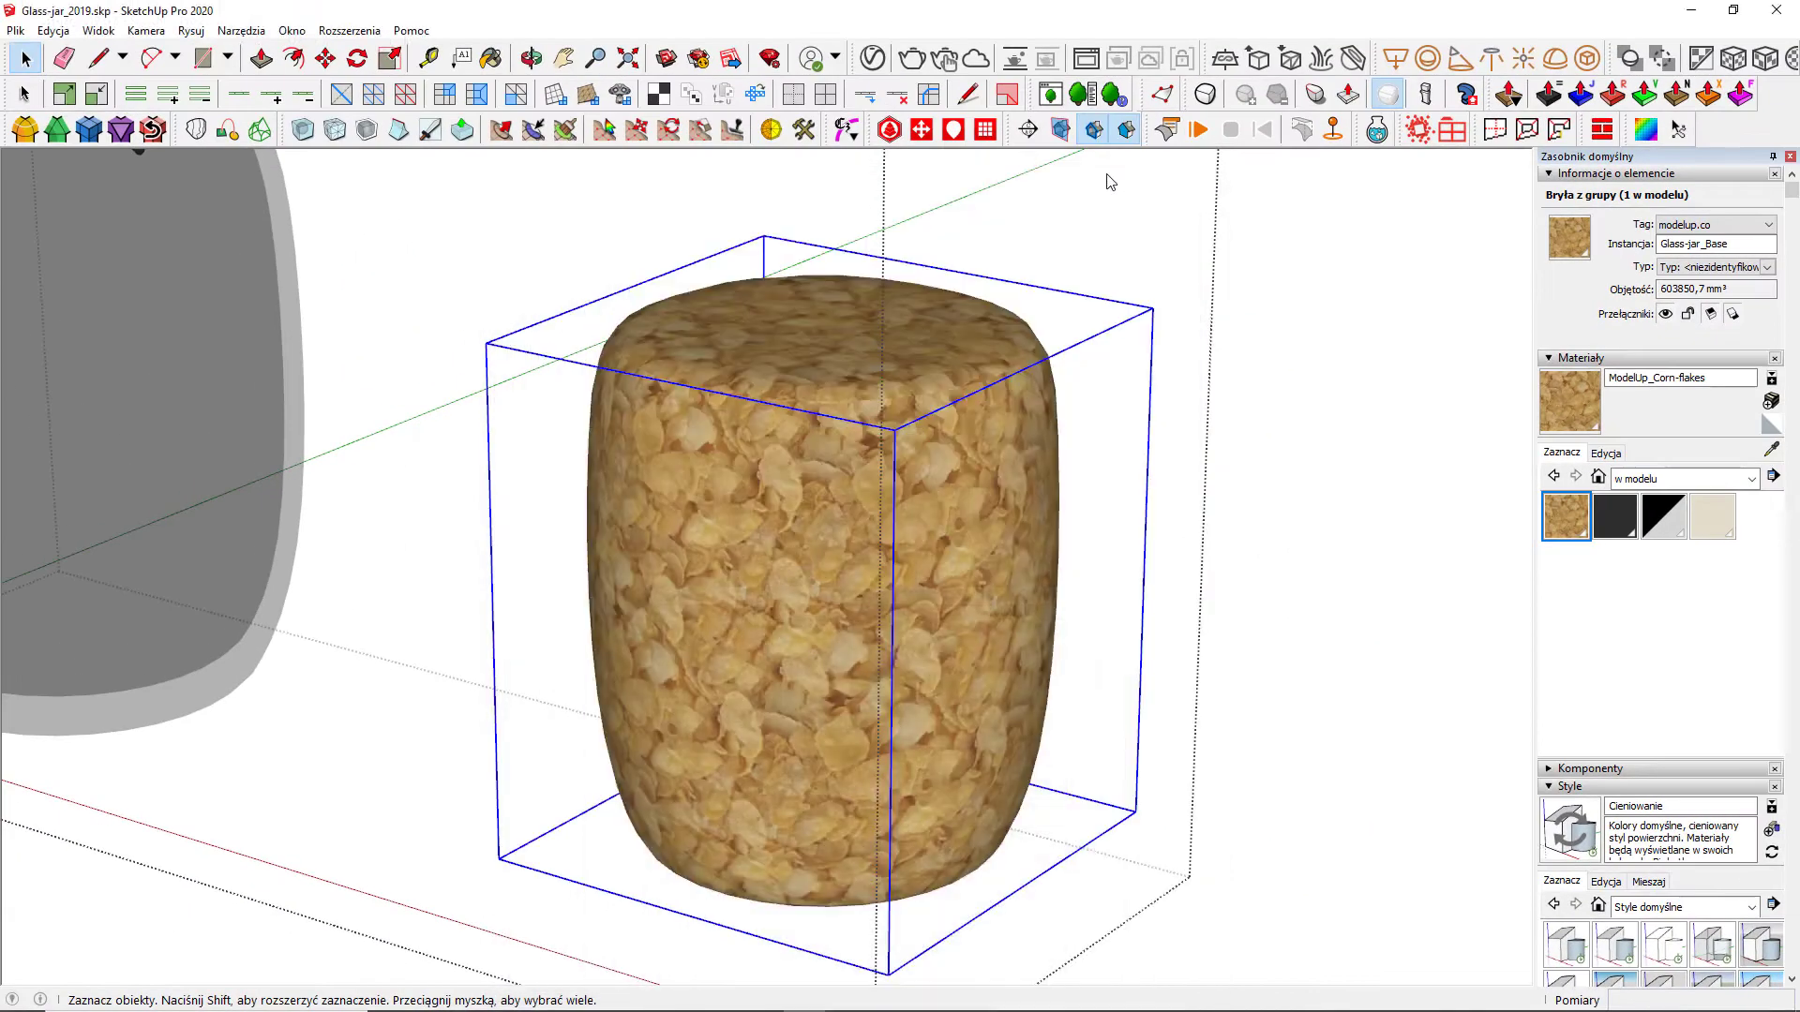
{"action": "left_click", "coordinate": [1016, 62]}
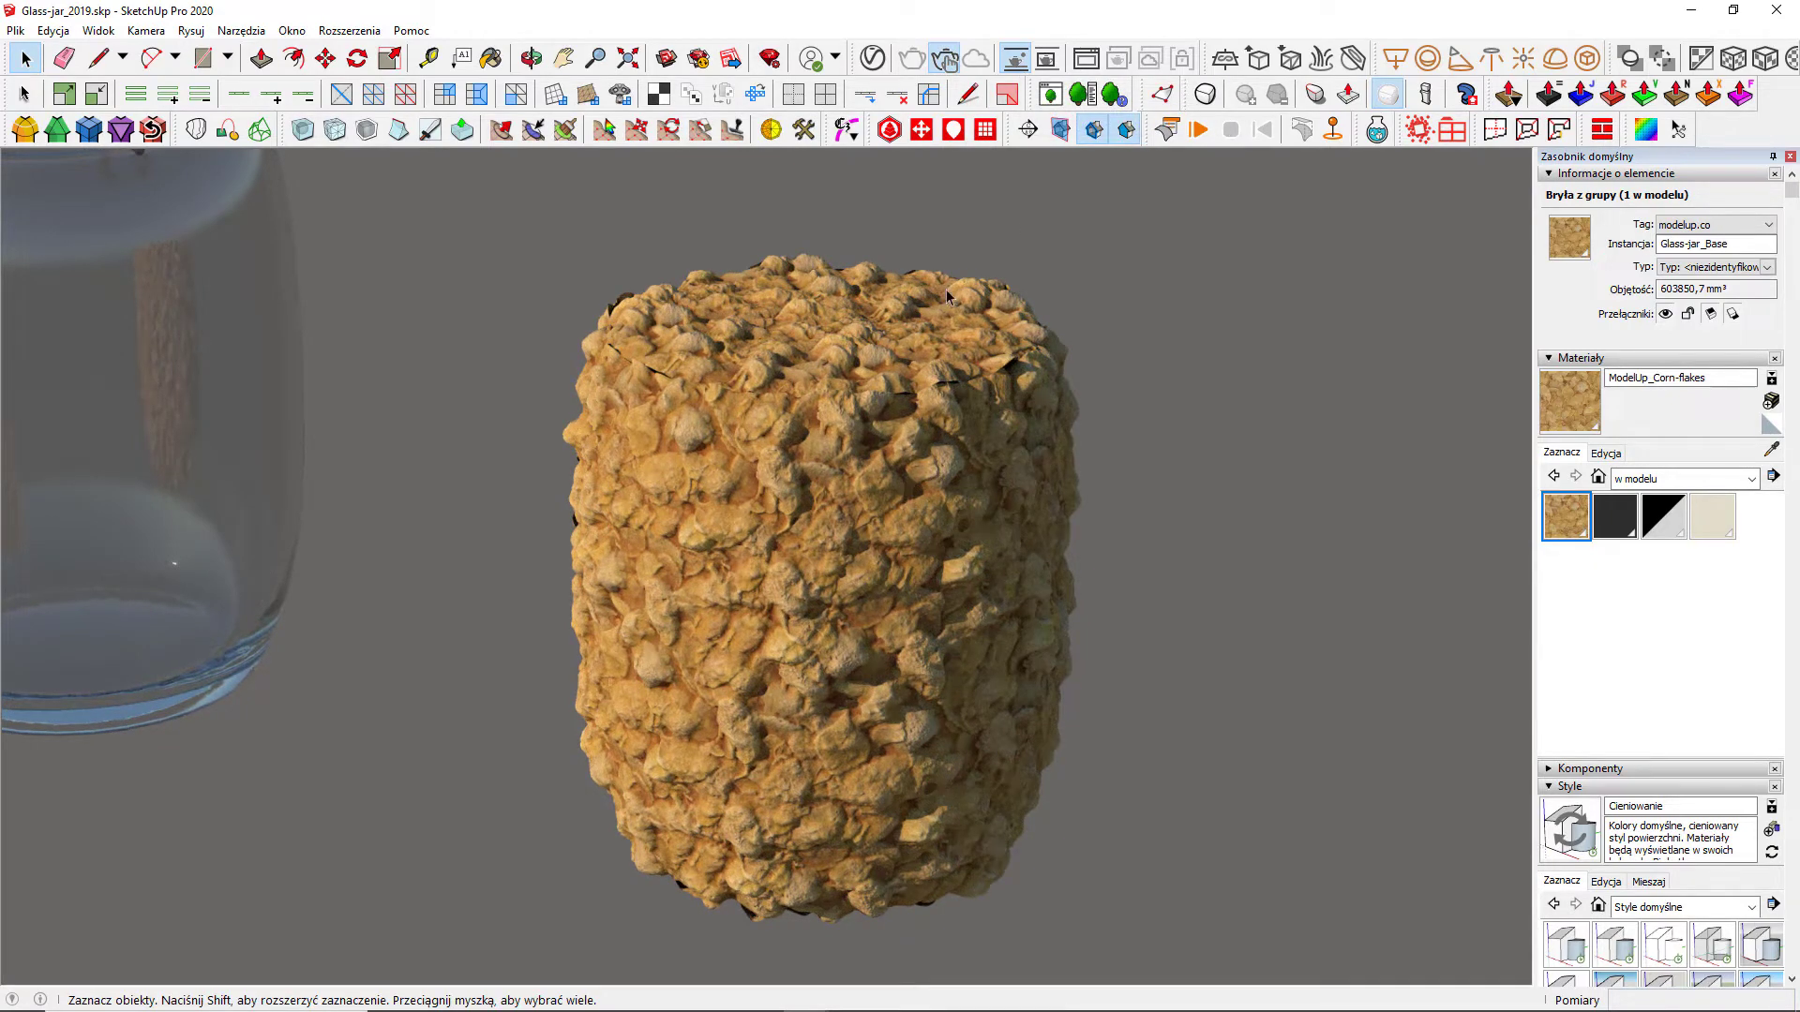
{"action": "left_click", "coordinate": [1016, 62]}
Step: Enable Keep Continuity for the corn-flakes displacement and check the body's edges with a viewport render
{"action": "left_click", "coordinate": [870, 59]}
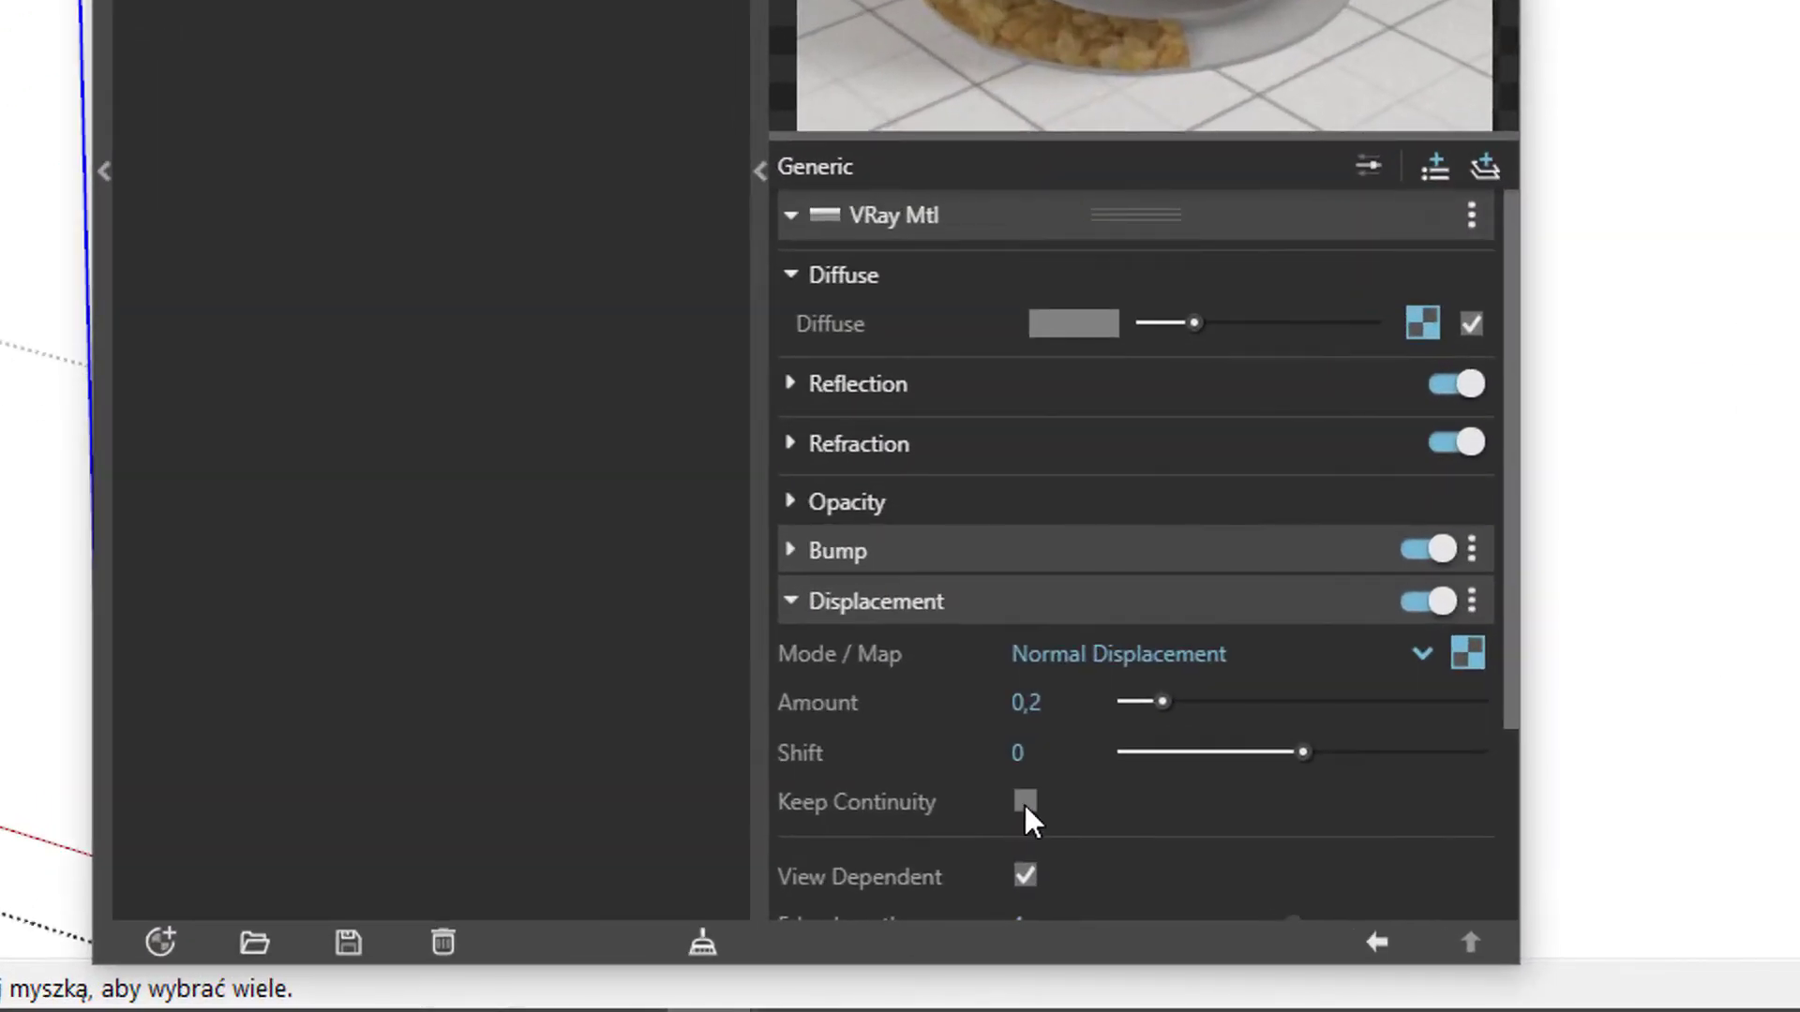
{"action": "left_click", "coordinate": [962, 907]}
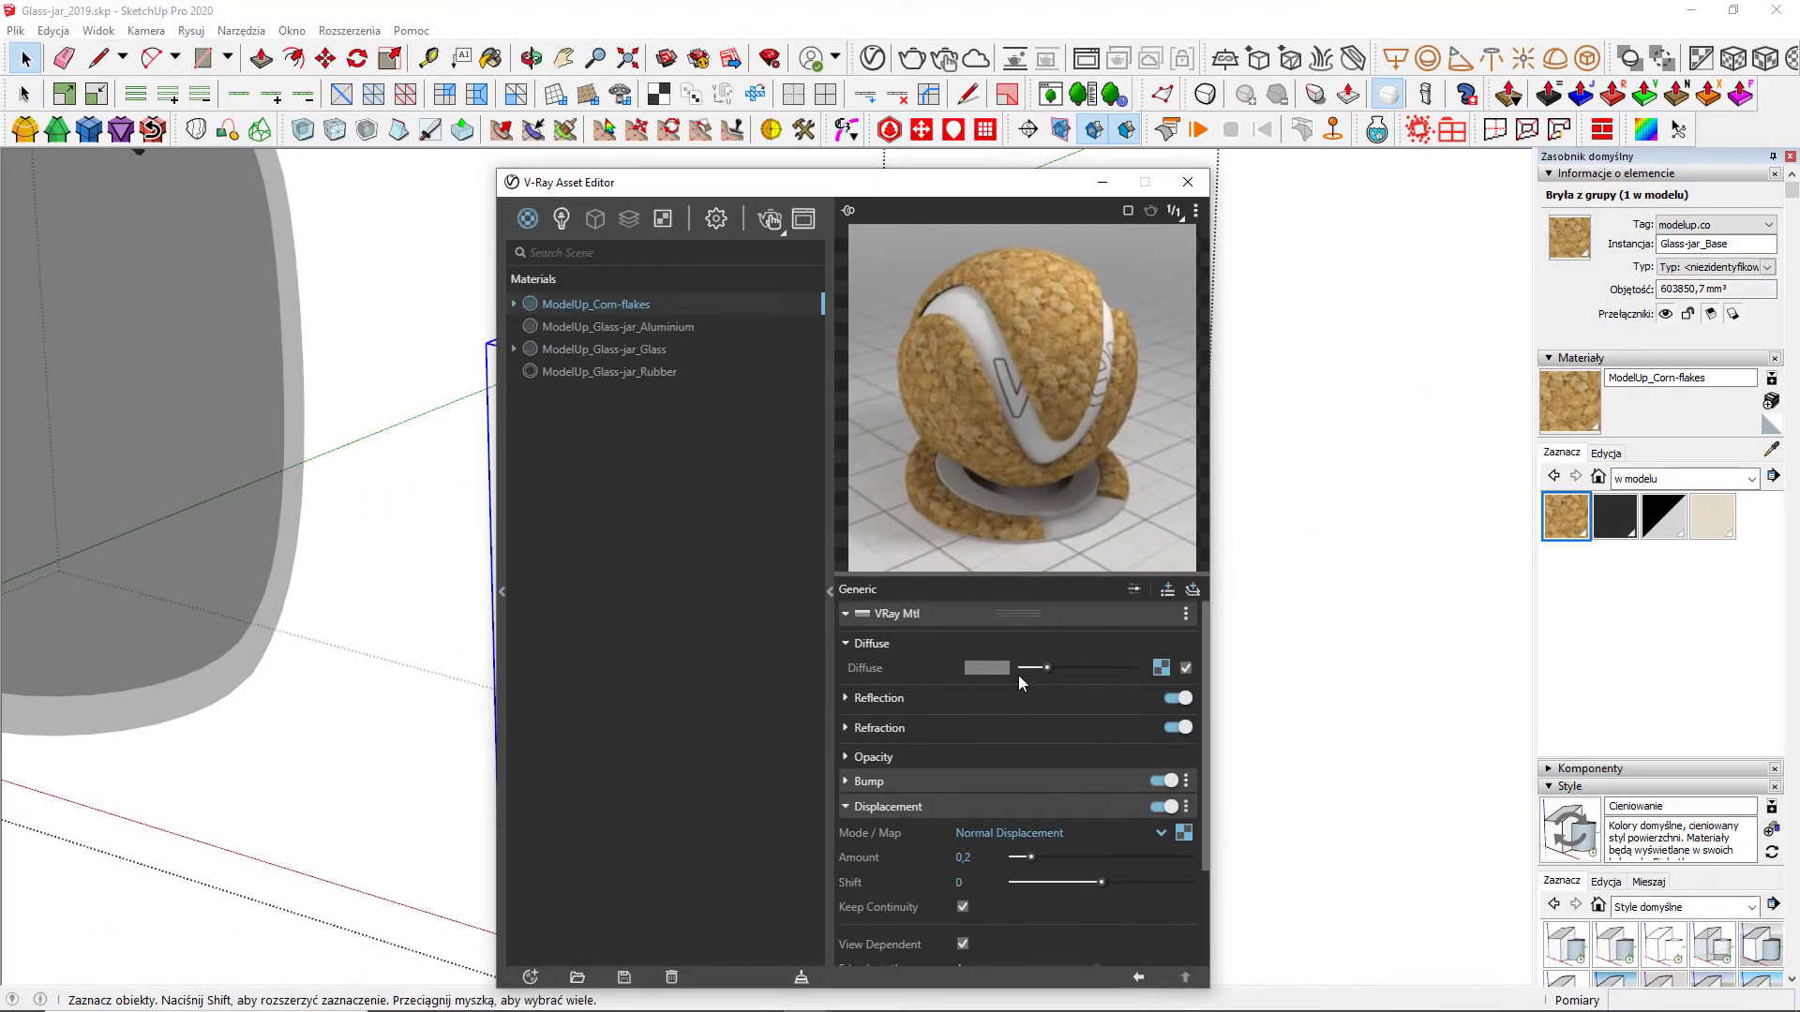
{"action": "left_click", "coordinate": [1187, 182]}
{"action": "left_click", "coordinate": [1016, 62]}
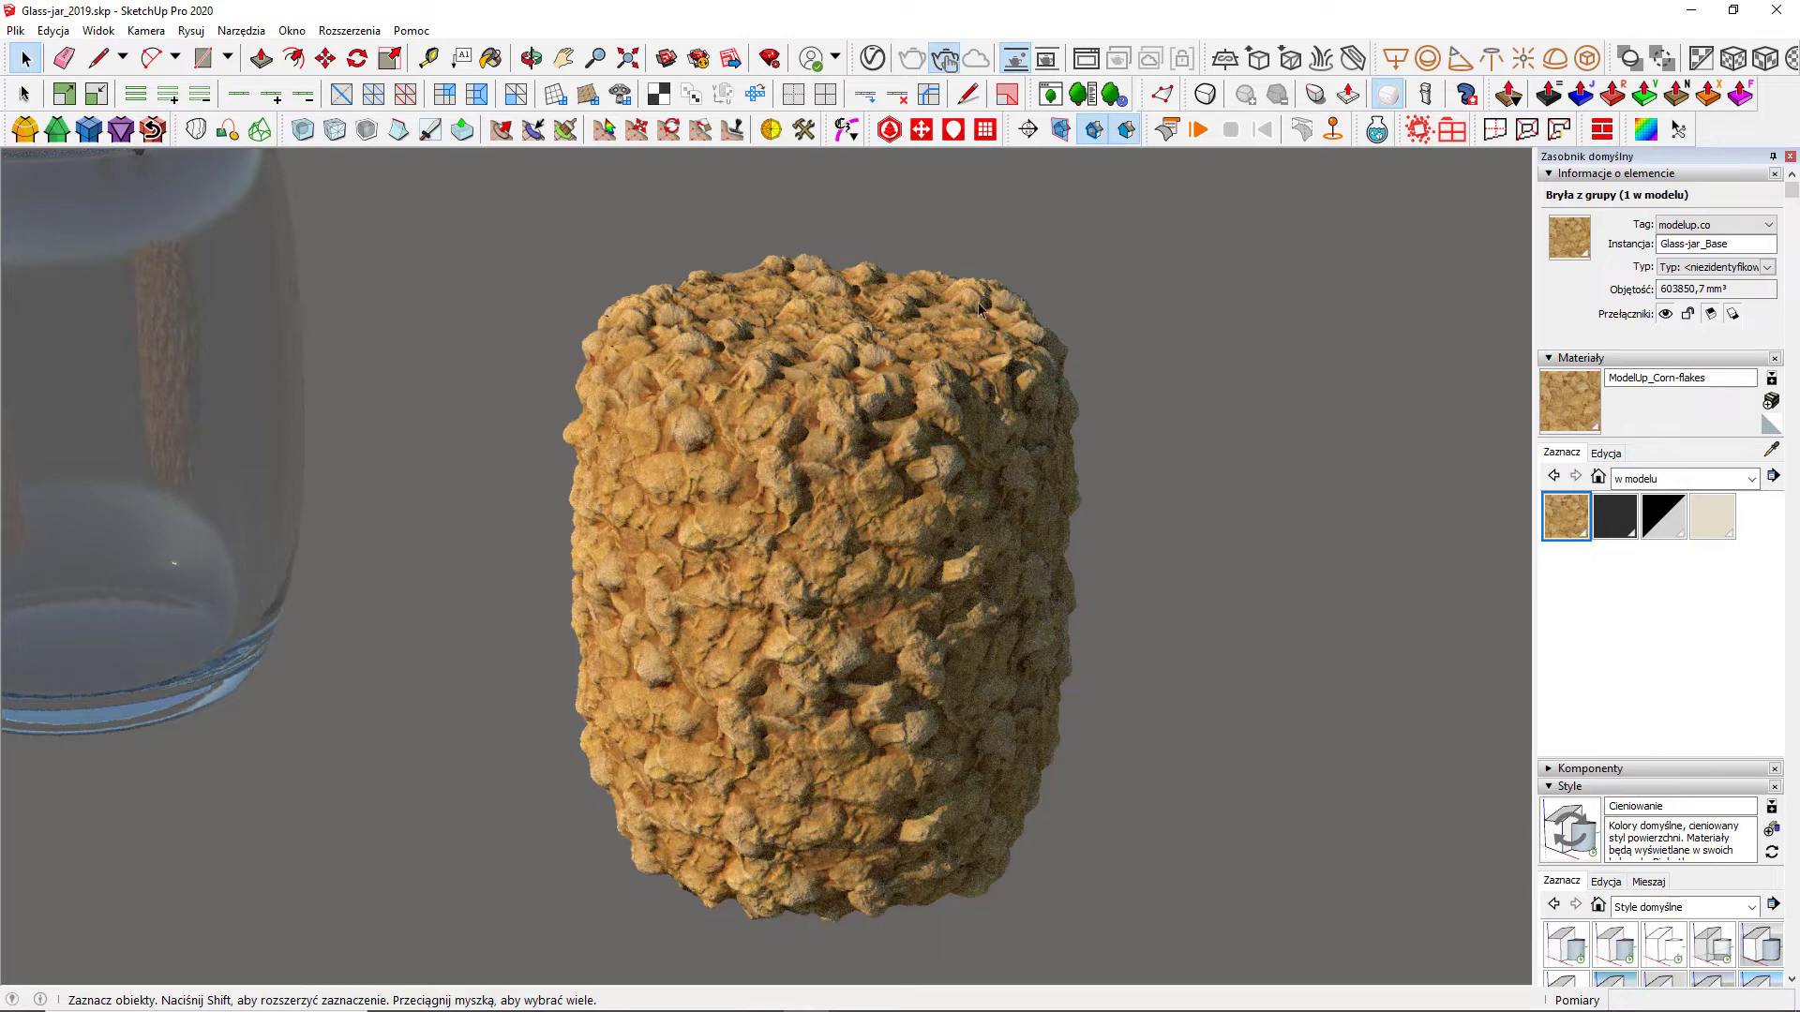
{"action": "left_click", "coordinate": [1016, 62]}
Step: Move the corn-flakes body 200 mm along the red axis into the glass jar
{"action": "scroll", "coordinate": [882, 633], "scroll_direction": "down", "scroll_amount": 5}
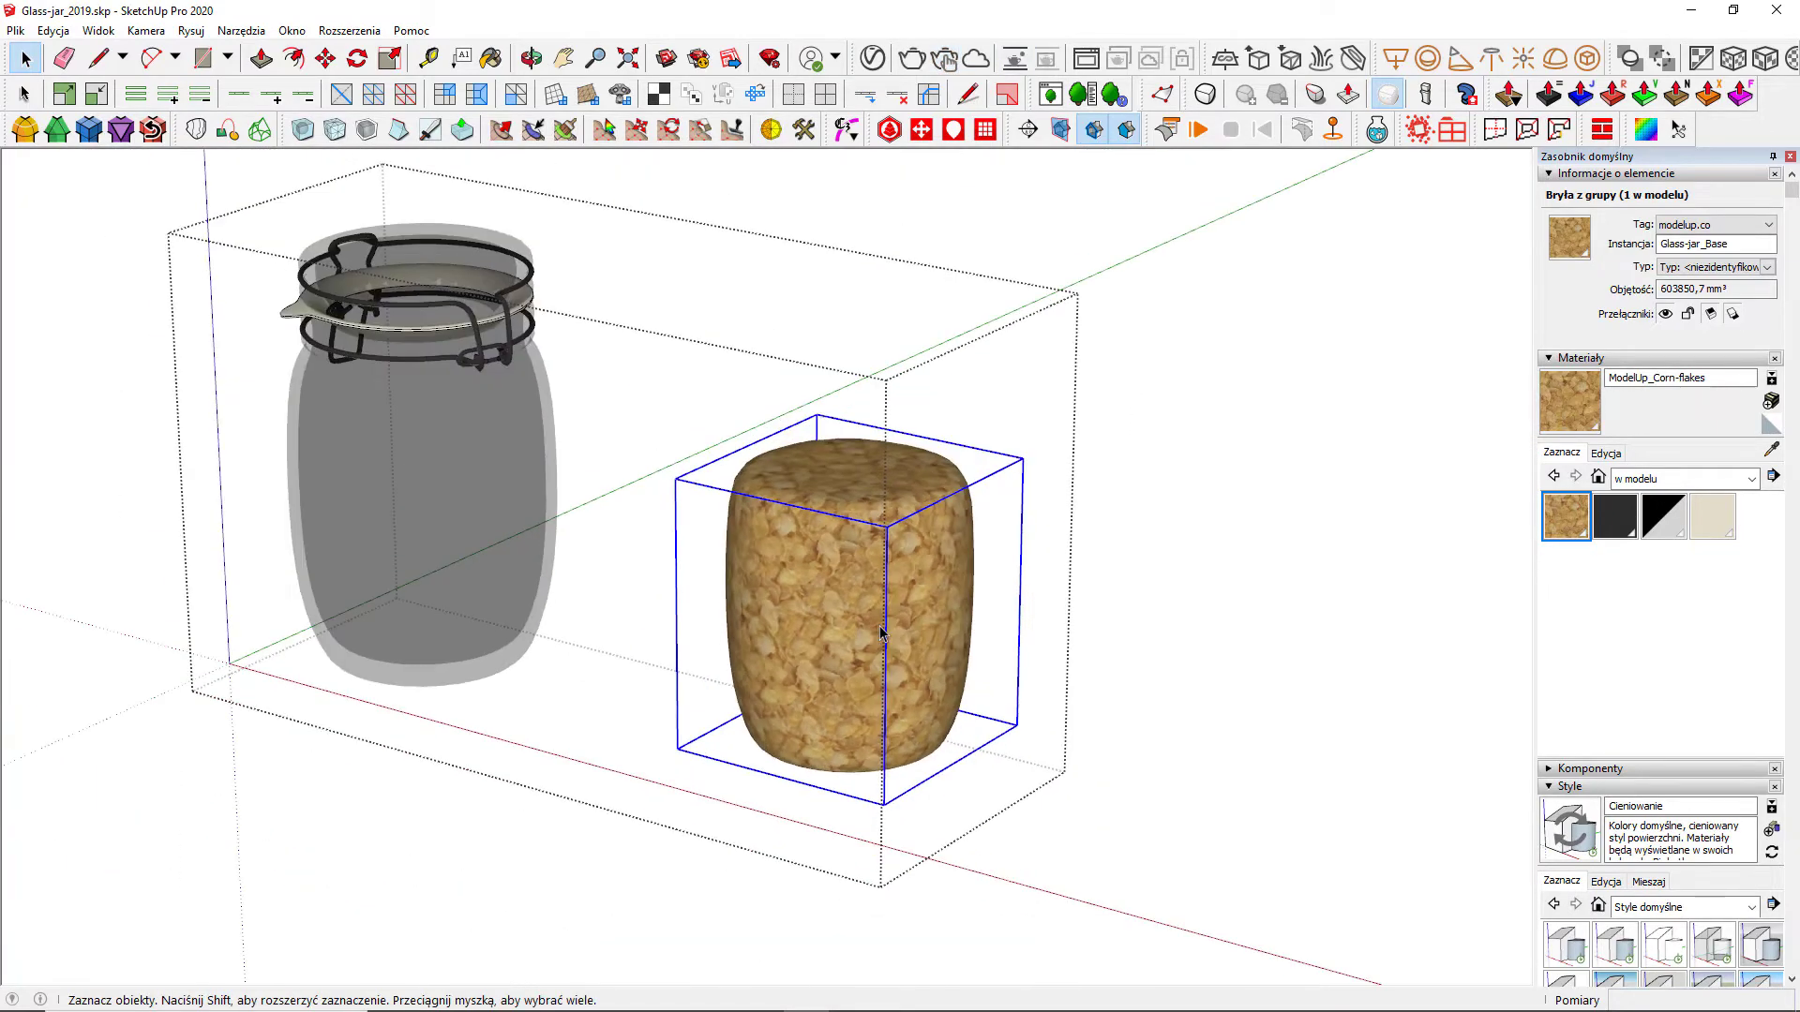
{"action": "scroll", "coordinate": [900, 631], "scroll_direction": "up", "scroll_amount": 3}
{"action": "key", "text": "m"}
{"action": "left_click", "coordinate": [1138, 609]}
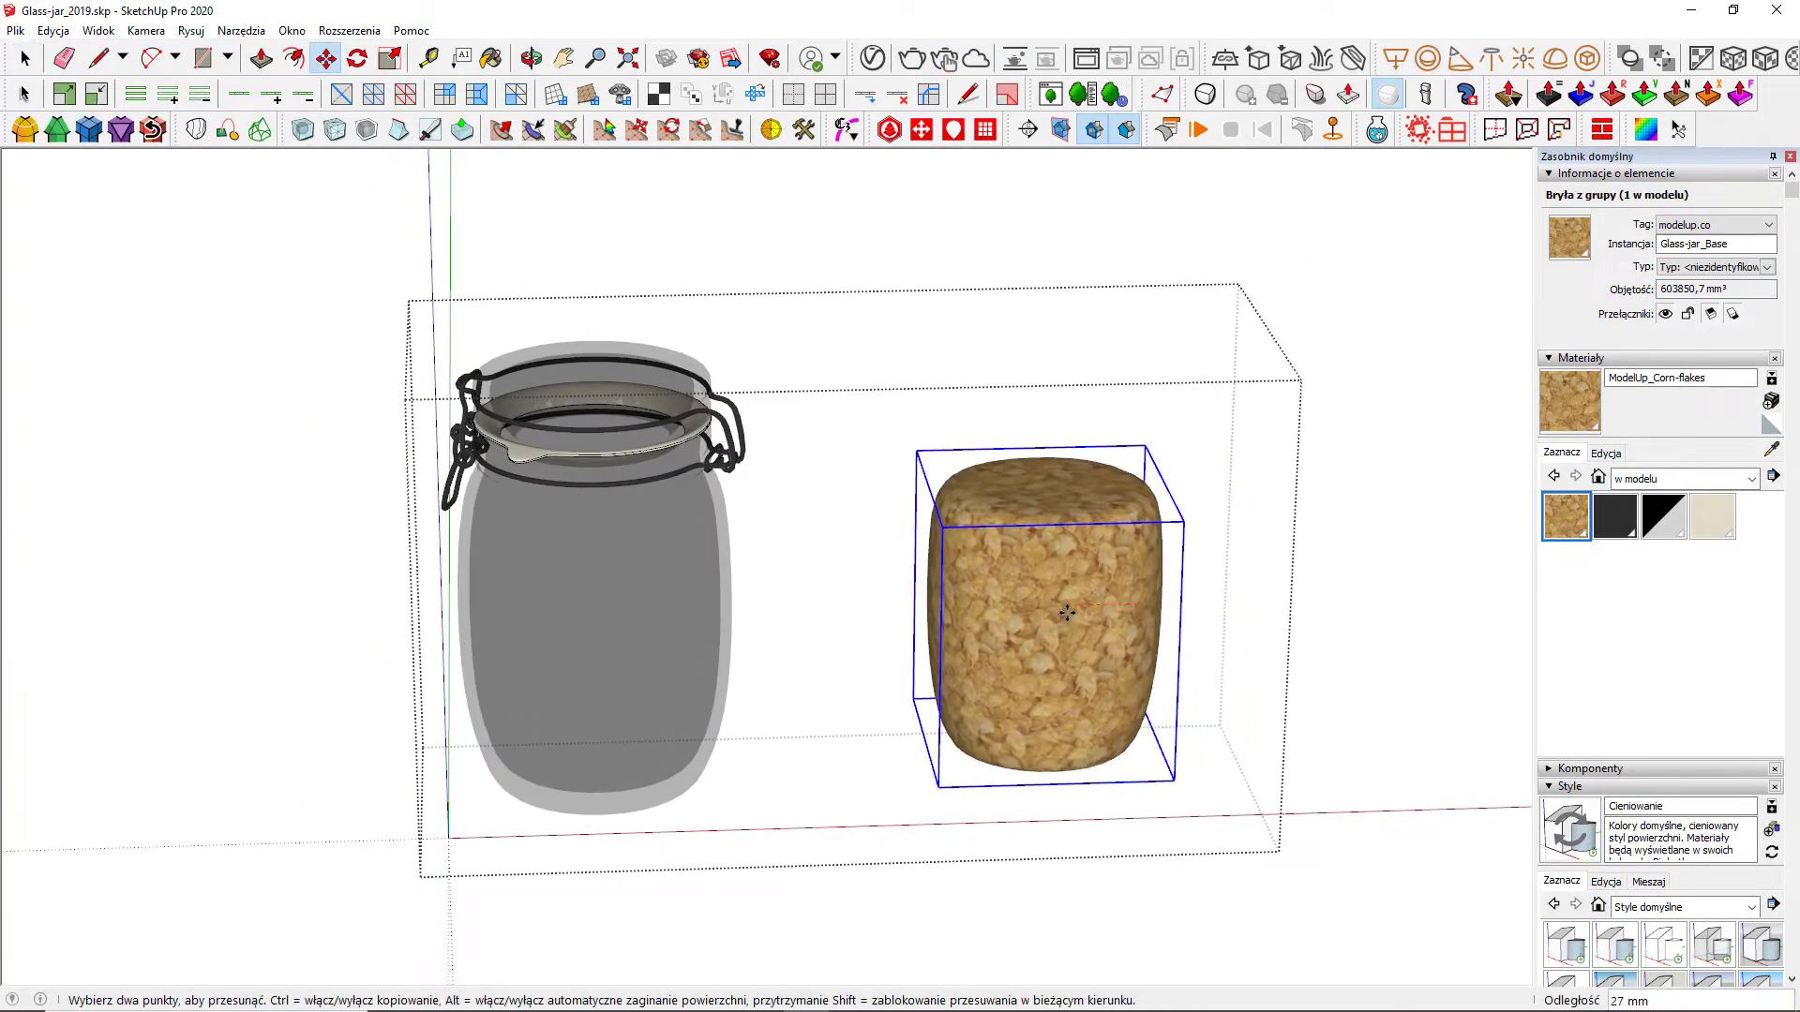
{"action": "type", "text": "200"}
{"action": "key", "text": "Return"}
{"action": "scroll", "coordinate": [574, 670], "scroll_direction": "up", "scroll_amount": 3}
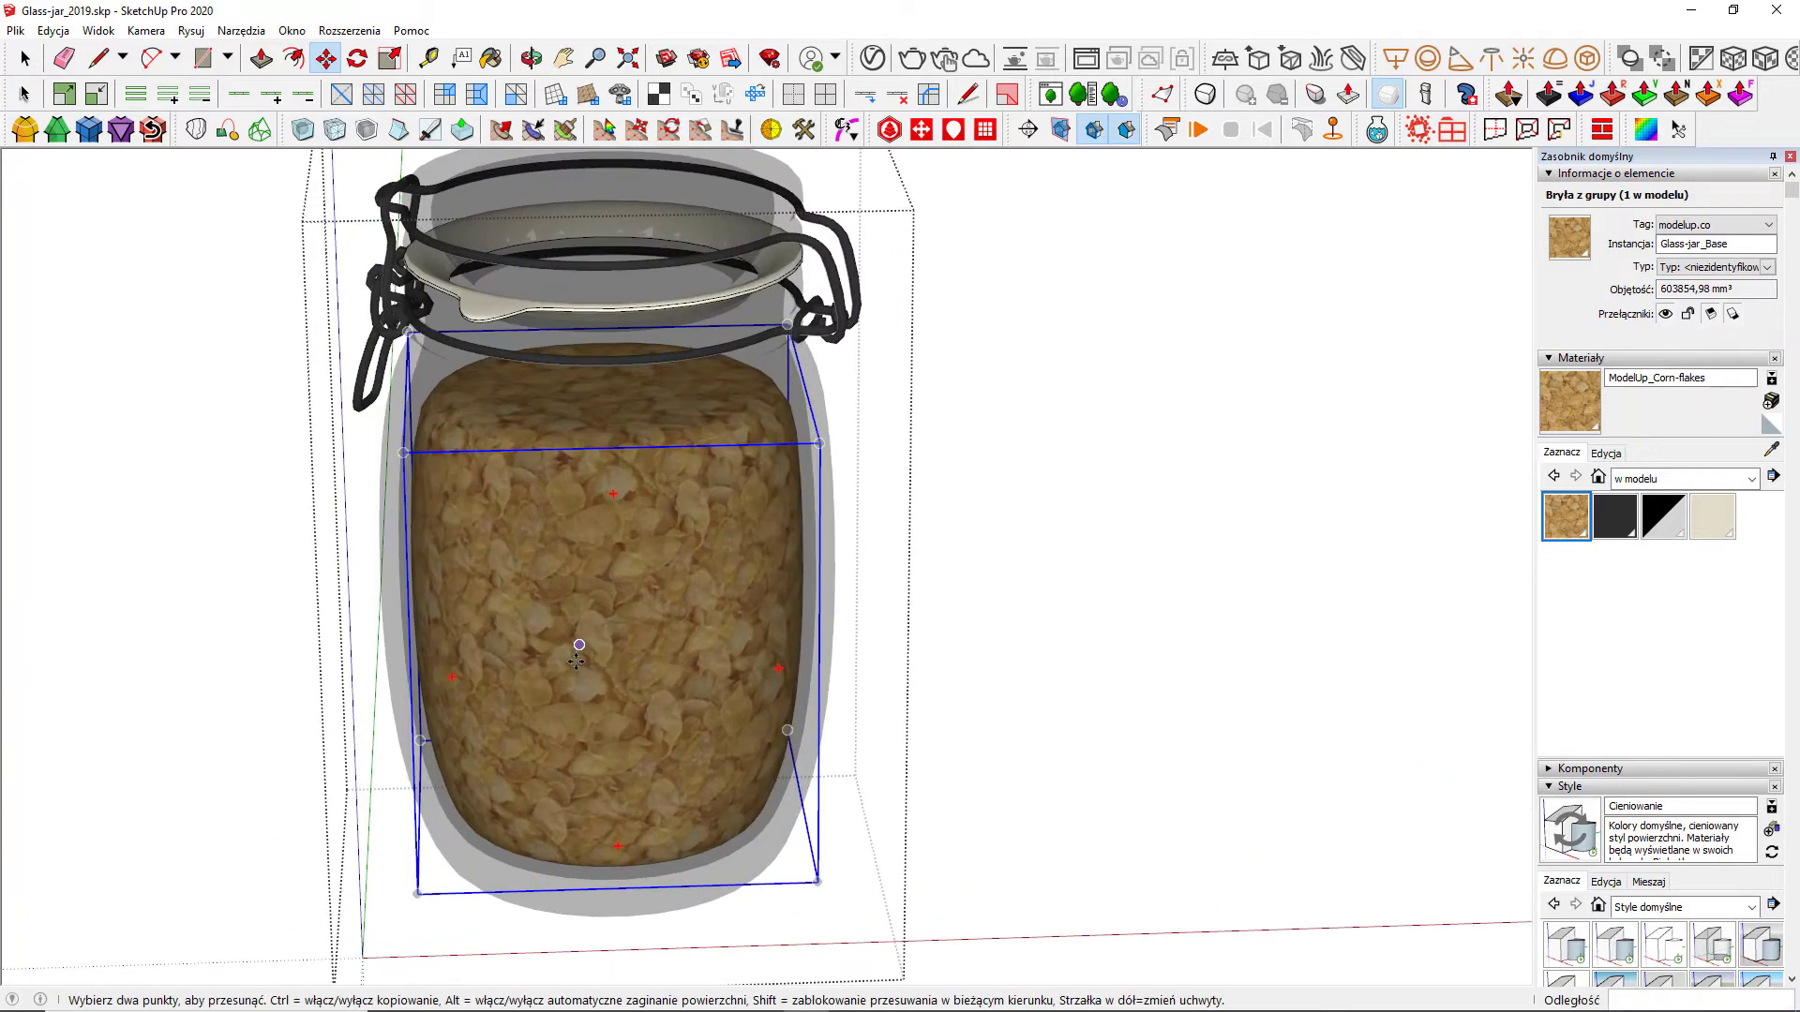
Step: Preview the filled jar with a viewport render to check the filling against the glass, then stop the render
{"action": "middle_click_drag", "start_coordinate": [575, 655], "coordinate": [261, 551]}
{"action": "left_click", "coordinate": [1025, 62]}
{"action": "left_click", "coordinate": [1026, 62]}
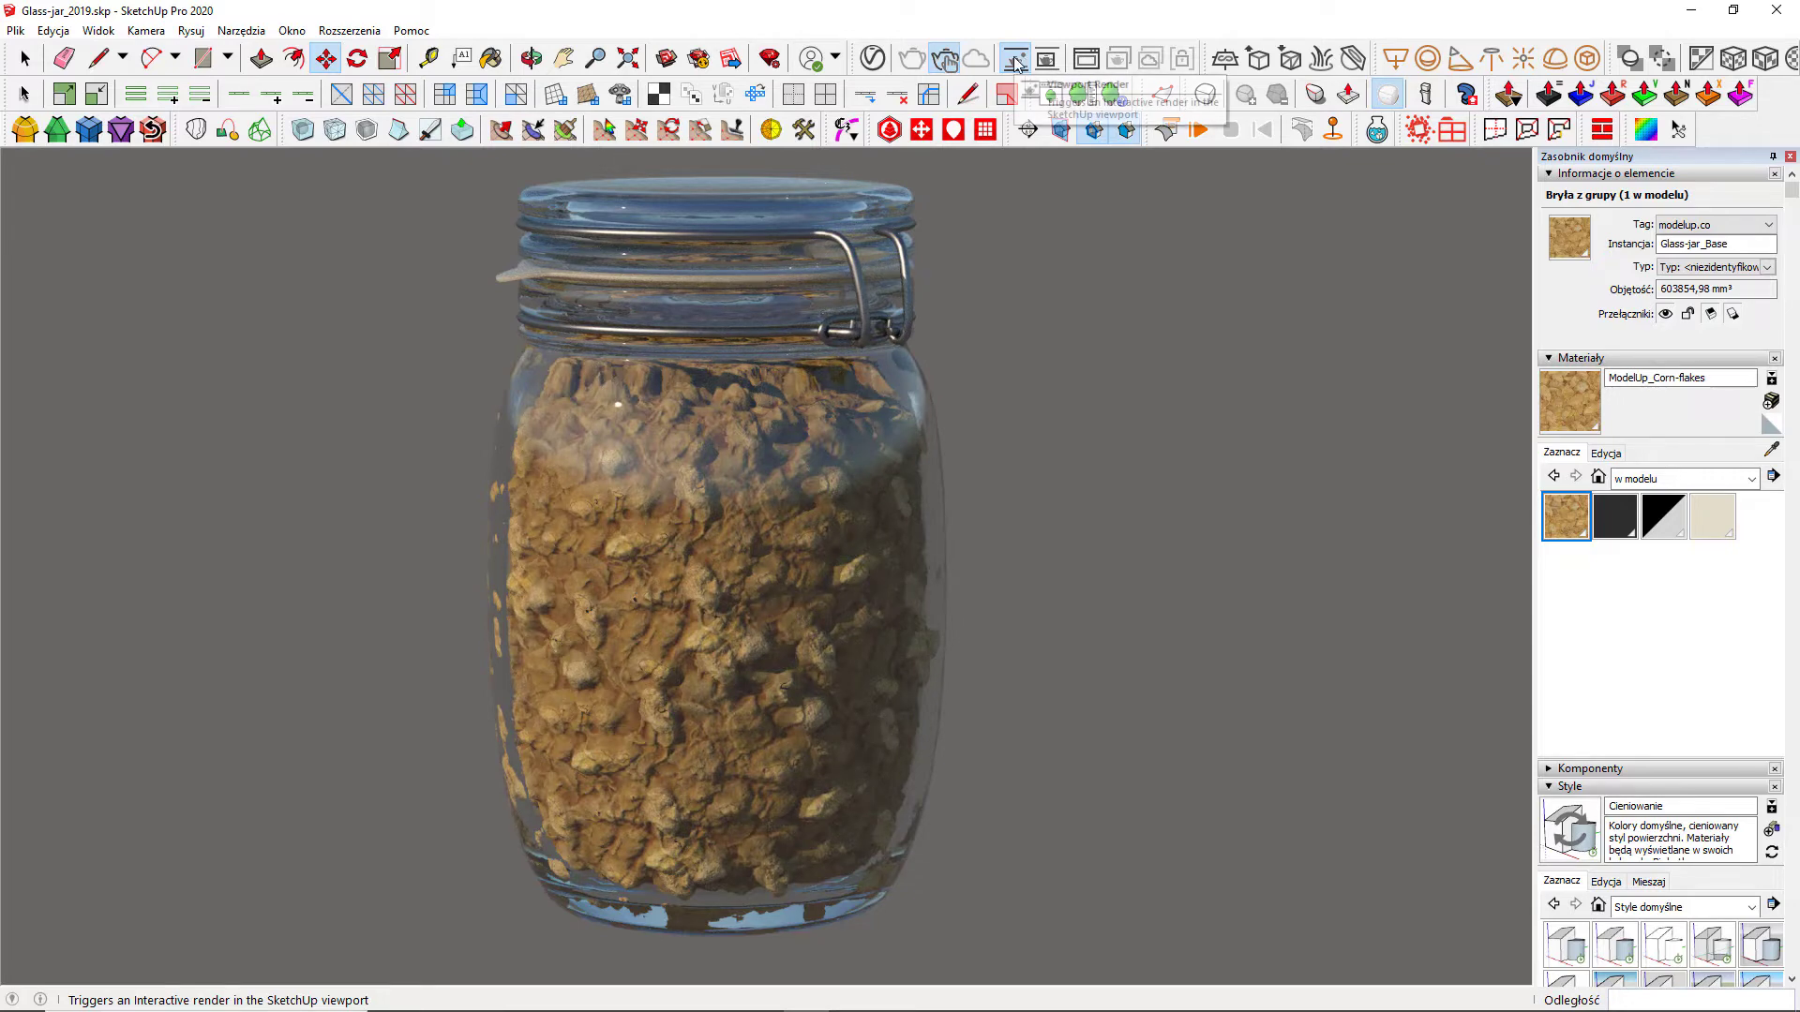
{"action": "left_click", "coordinate": [1018, 61]}
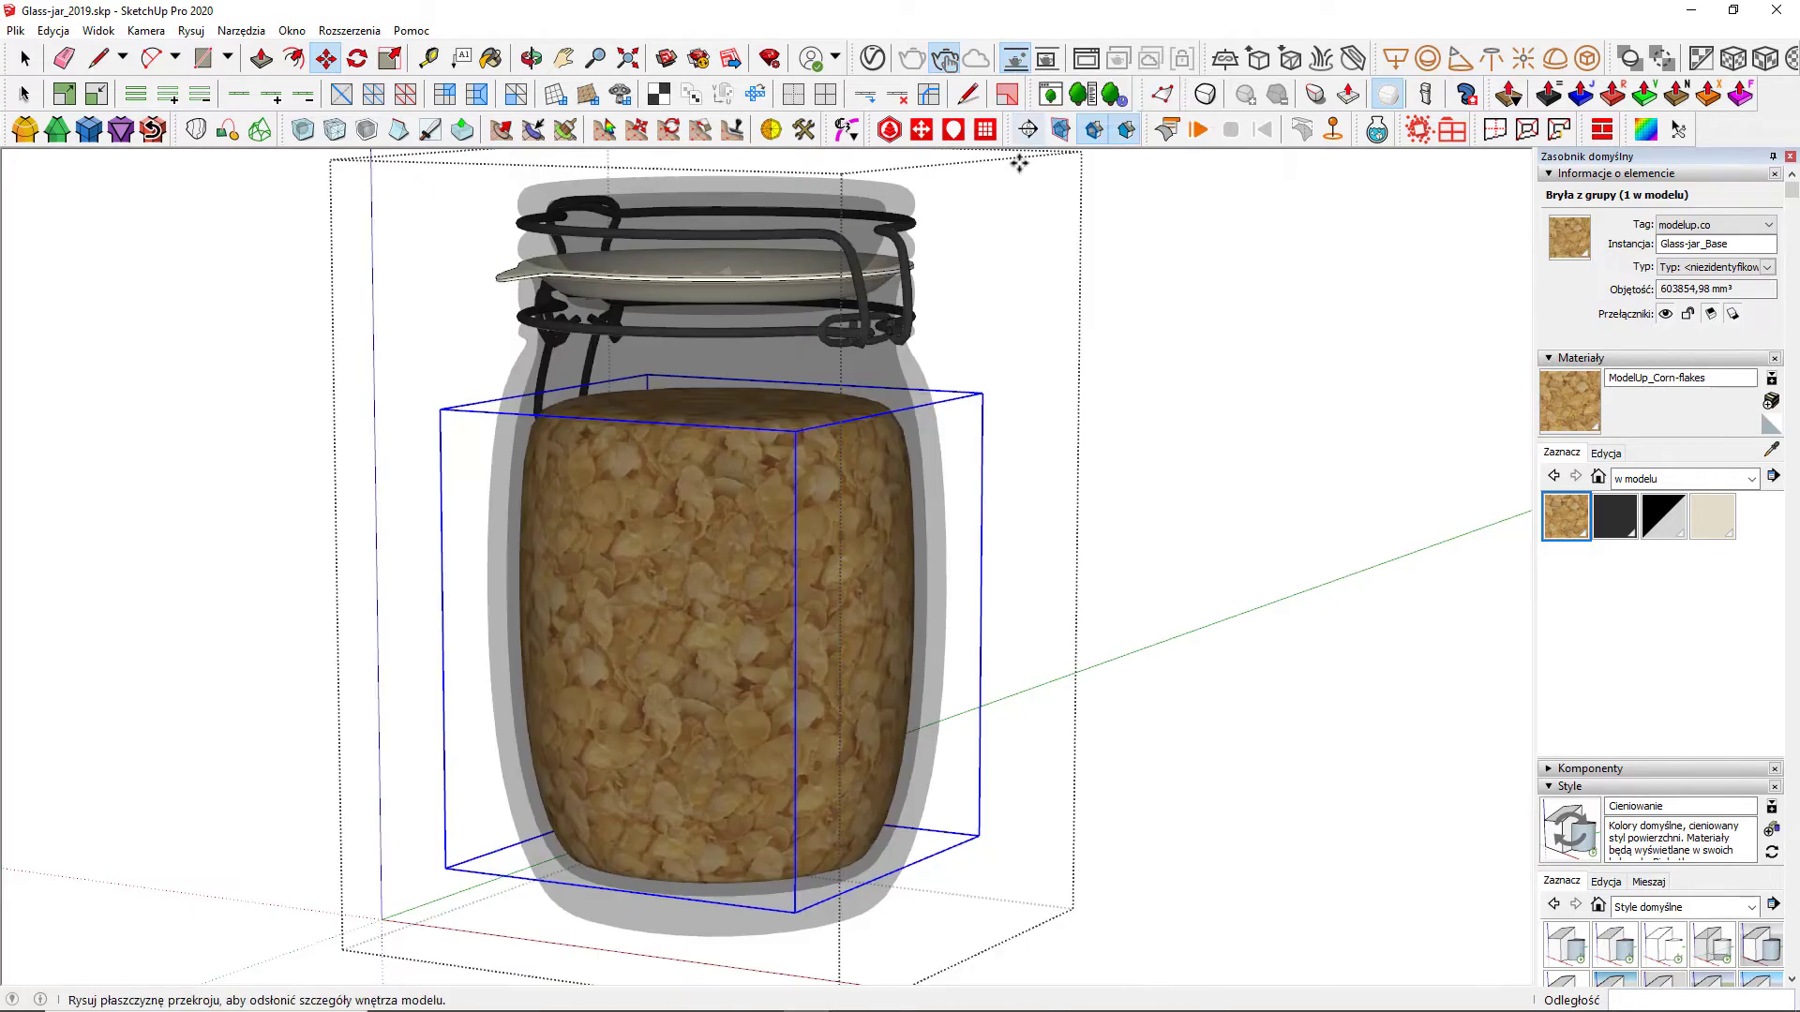
Step: Set the displacement shift of the ModelUp_Corn-flakes material to -0,15 in the V-Ray Asset Editor
{"action": "left_click", "coordinate": [872, 59]}
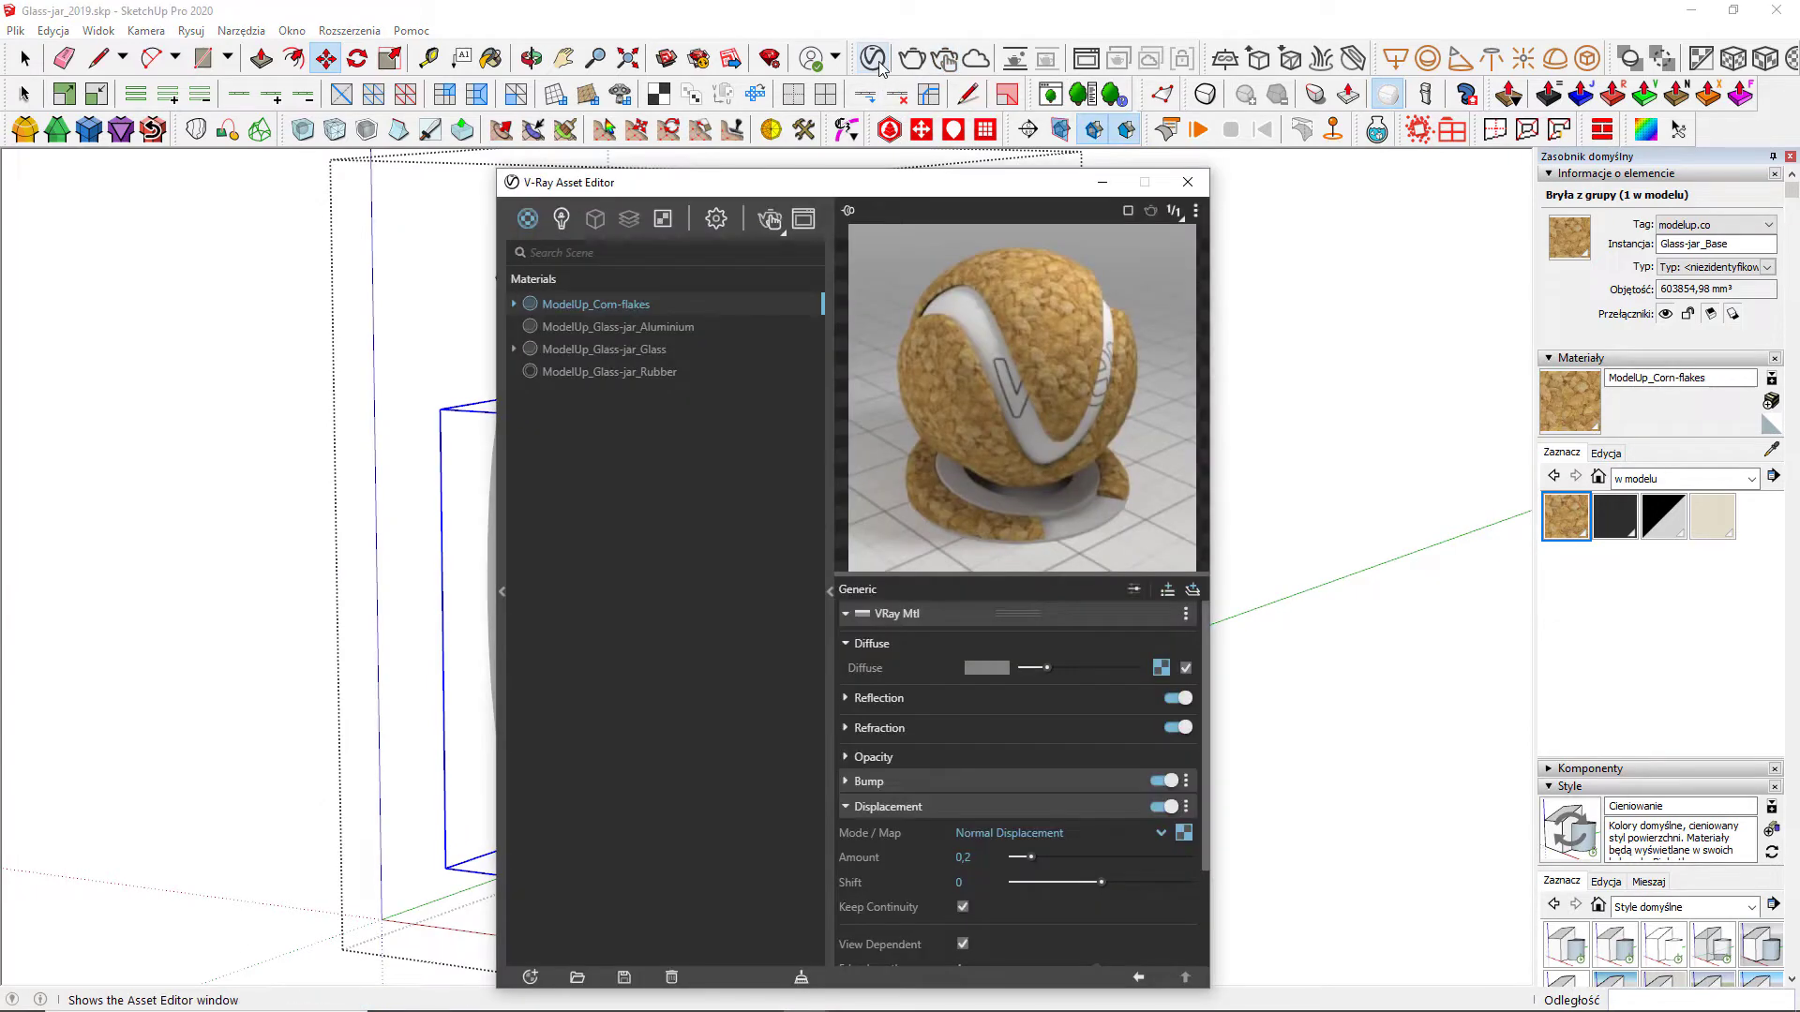
{"action": "scroll", "coordinate": [1026, 821], "scroll_direction": "down", "scroll_amount": 3}
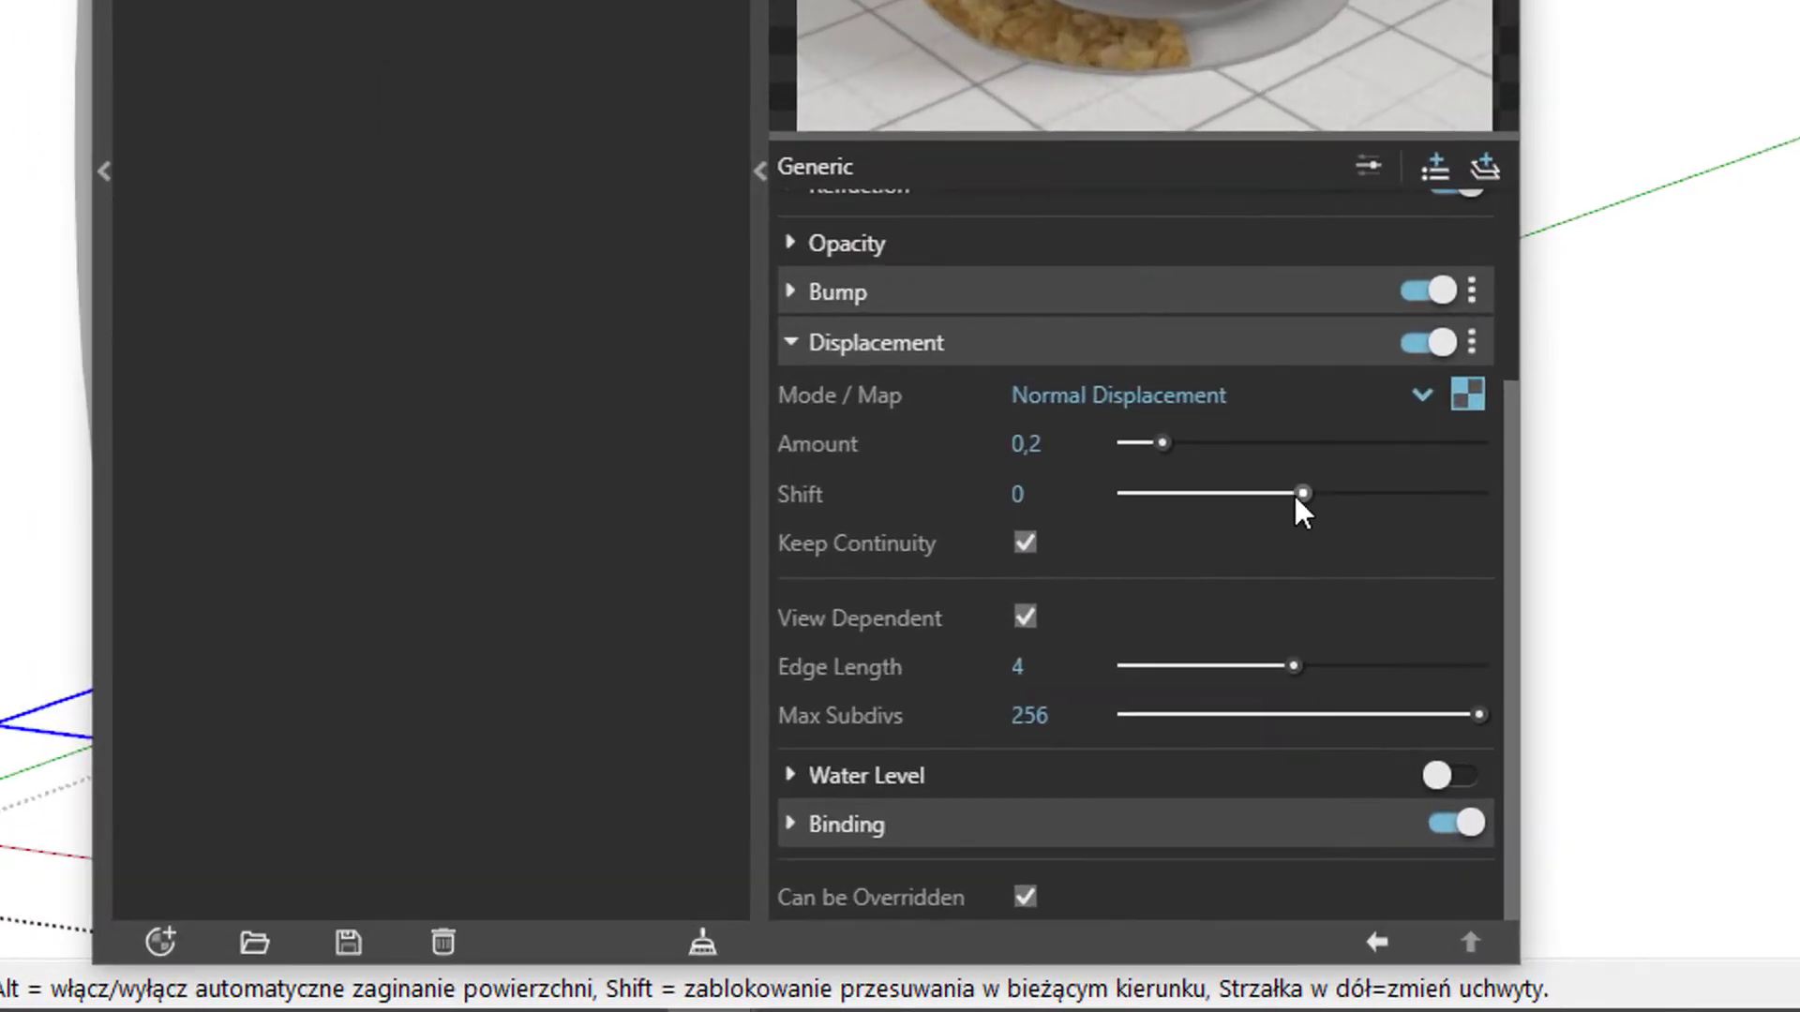
{"action": "left_click_drag", "start_coordinate": [1297, 496], "coordinate": [1291, 494]}
{"action": "left_click", "coordinate": [1014, 499]}
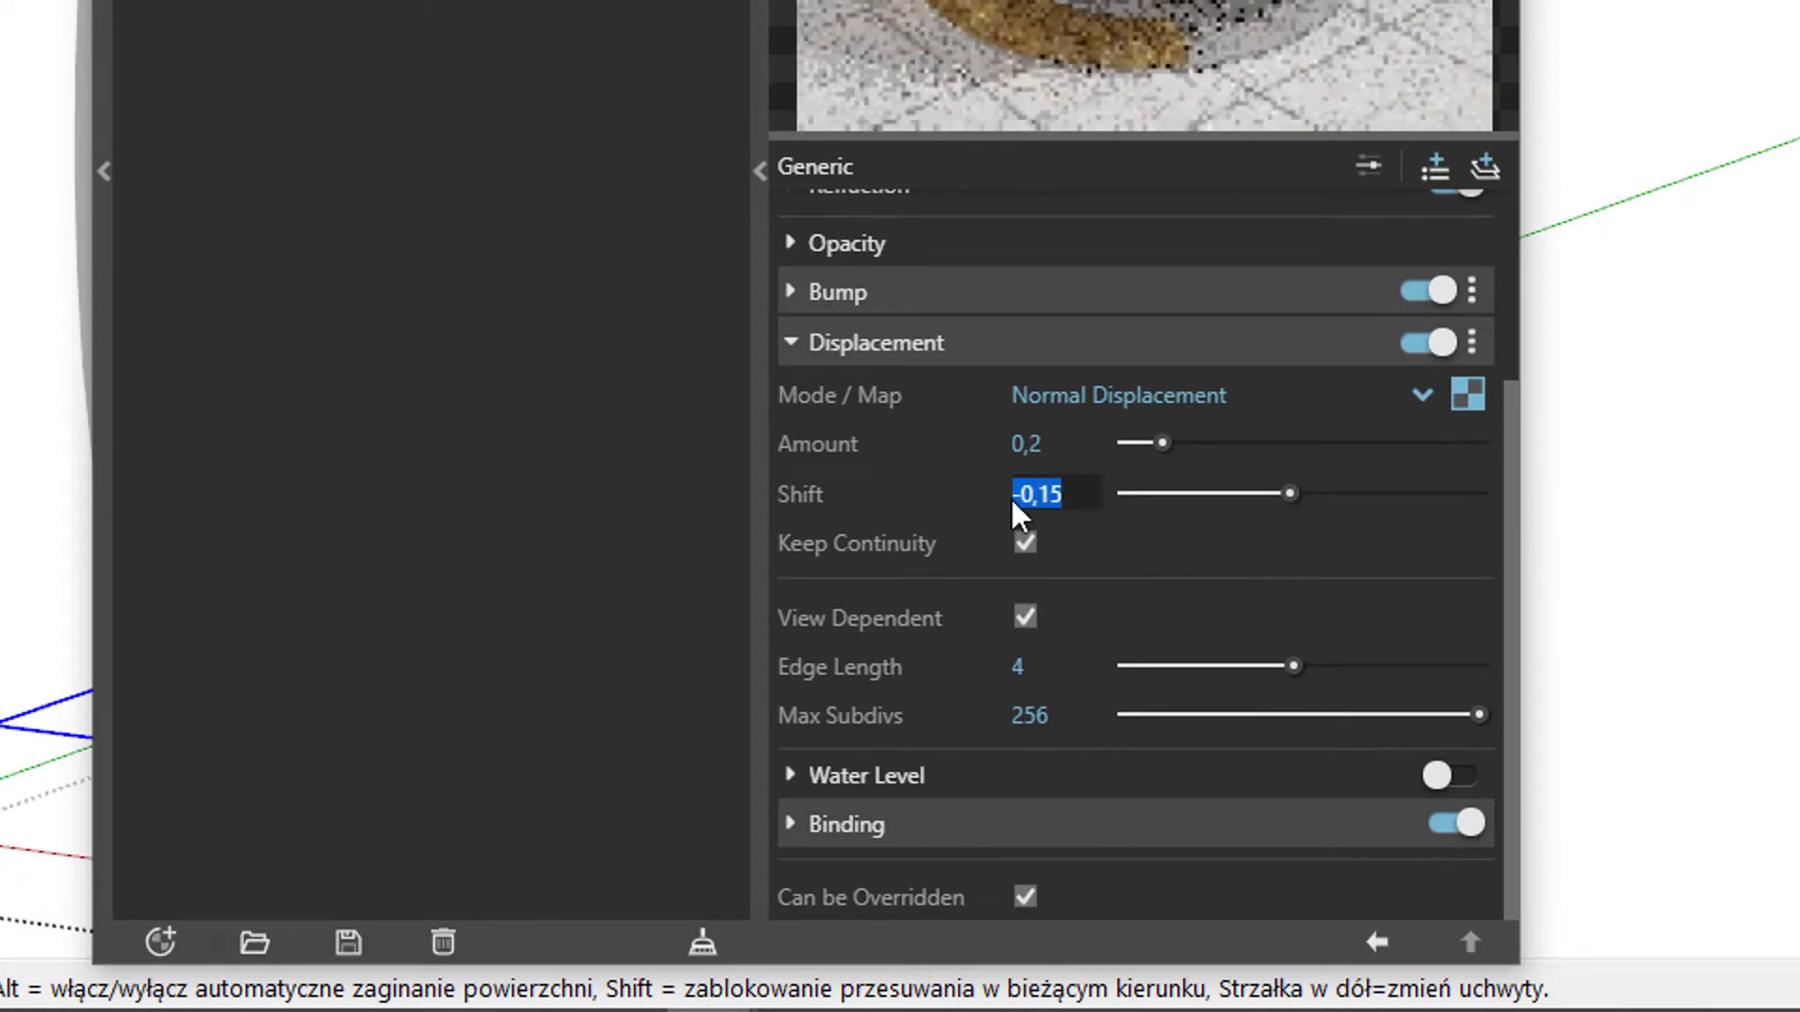
{"action": "left_click", "coordinate": [1153, 535]}
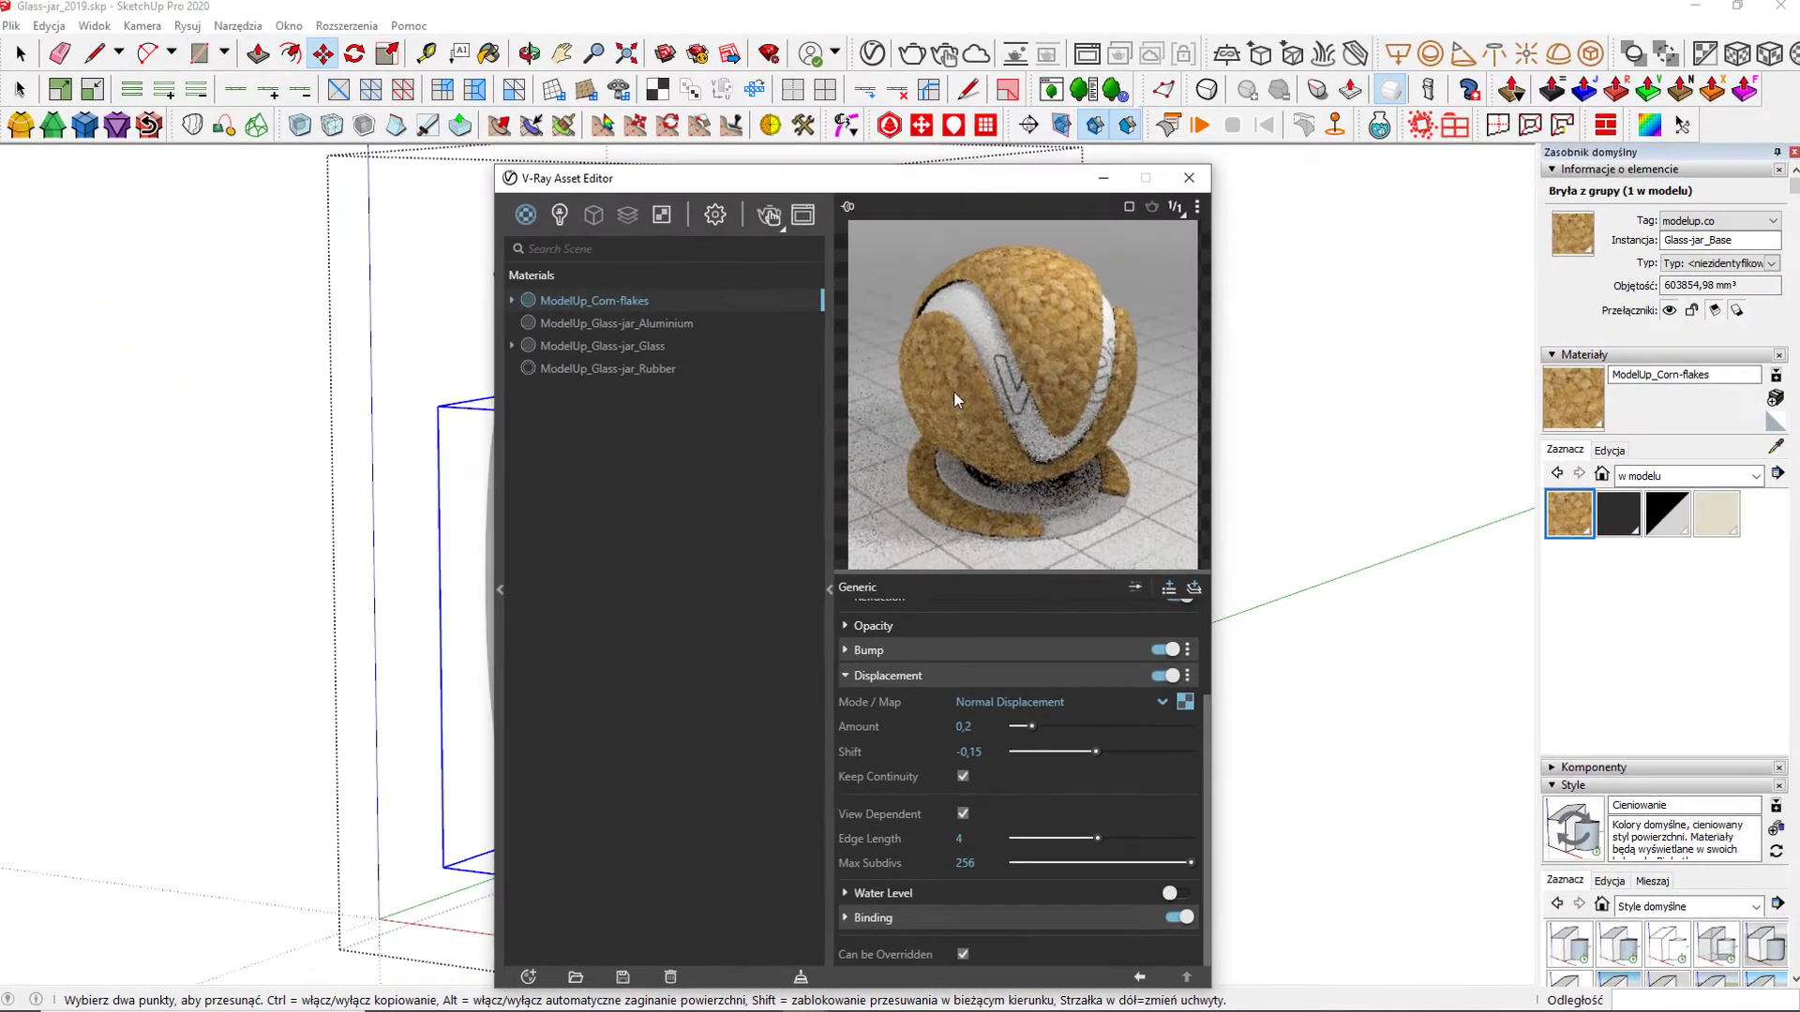
Step: Put the Asset Editor away and render the filled jar in the viewport to check the shifted displacement
{"action": "left_click", "coordinate": [1104, 184]}
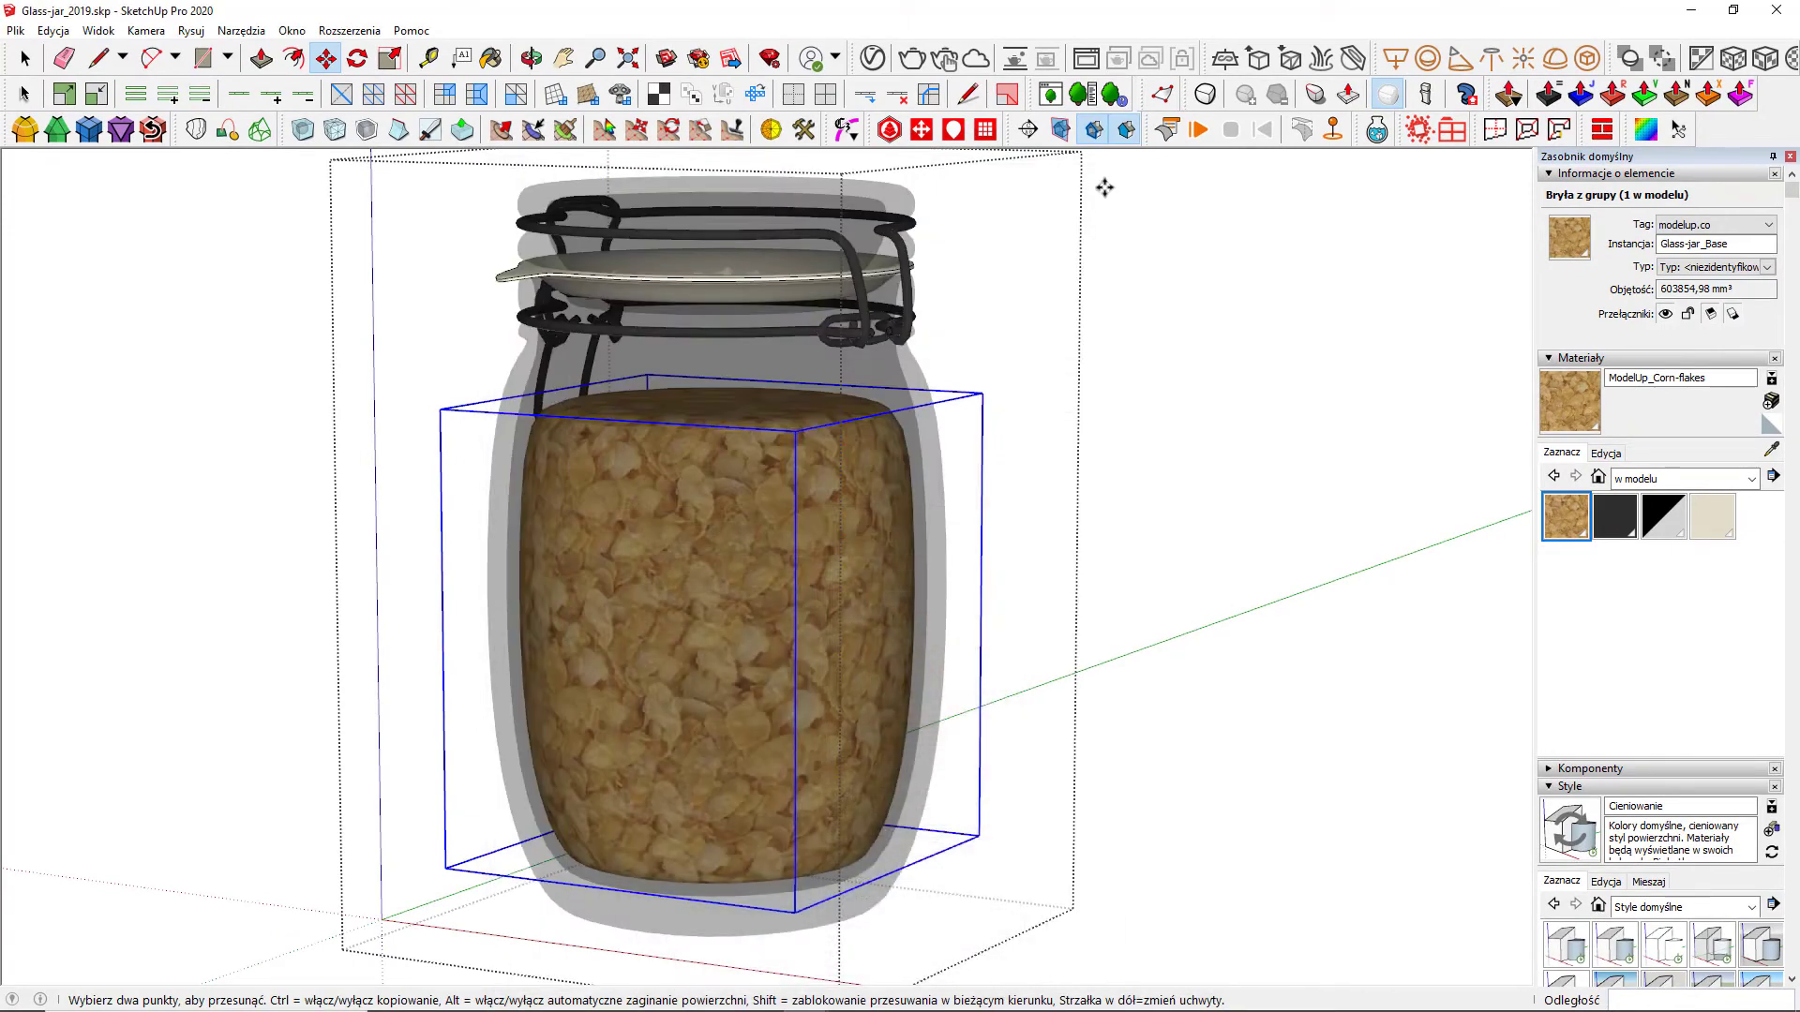
{"action": "left_click", "coordinate": [1015, 60]}
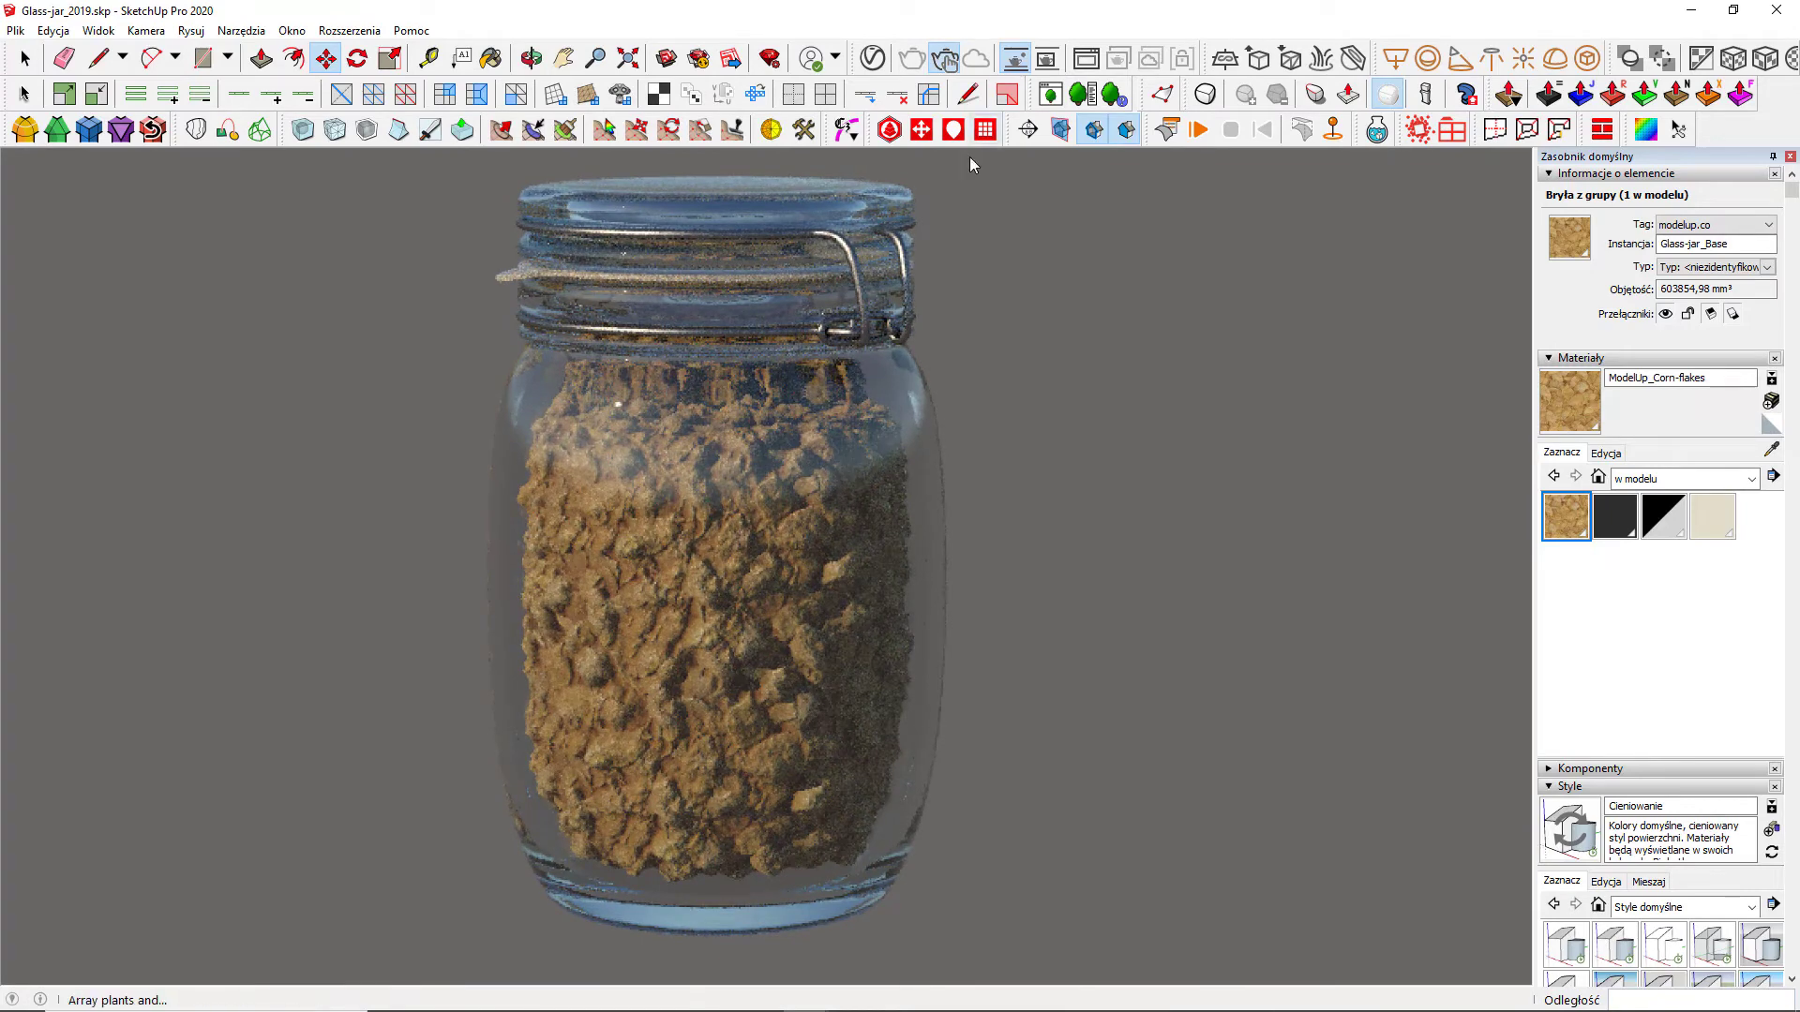
{"action": "middle_click_drag", "start_coordinate": [776, 446], "coordinate": [800, 460]}
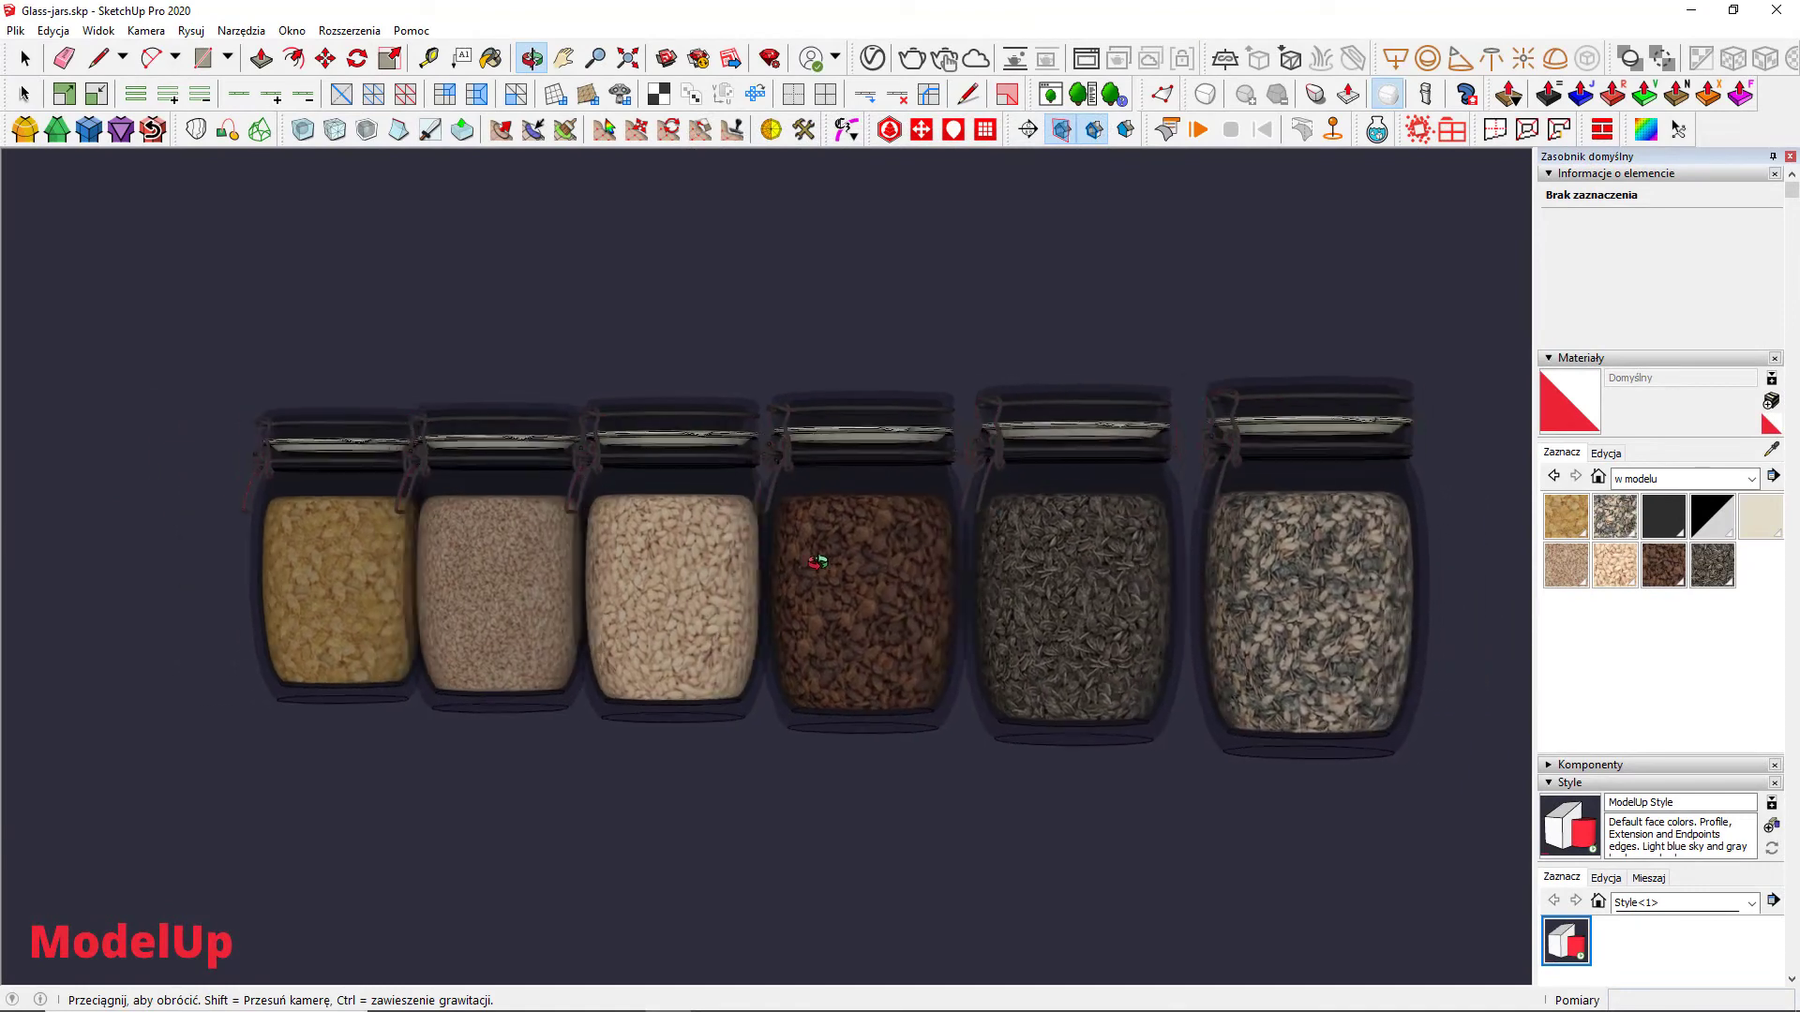
Step: View the row of six filled jars in Glass-jars.skp from an angle and start a viewport render
{"action": "middle_click_drag", "start_coordinate": [817, 563], "coordinate": [608, 596]}
{"action": "scroll", "coordinate": [607, 596], "scroll_direction": "up", "scroll_amount": 2}
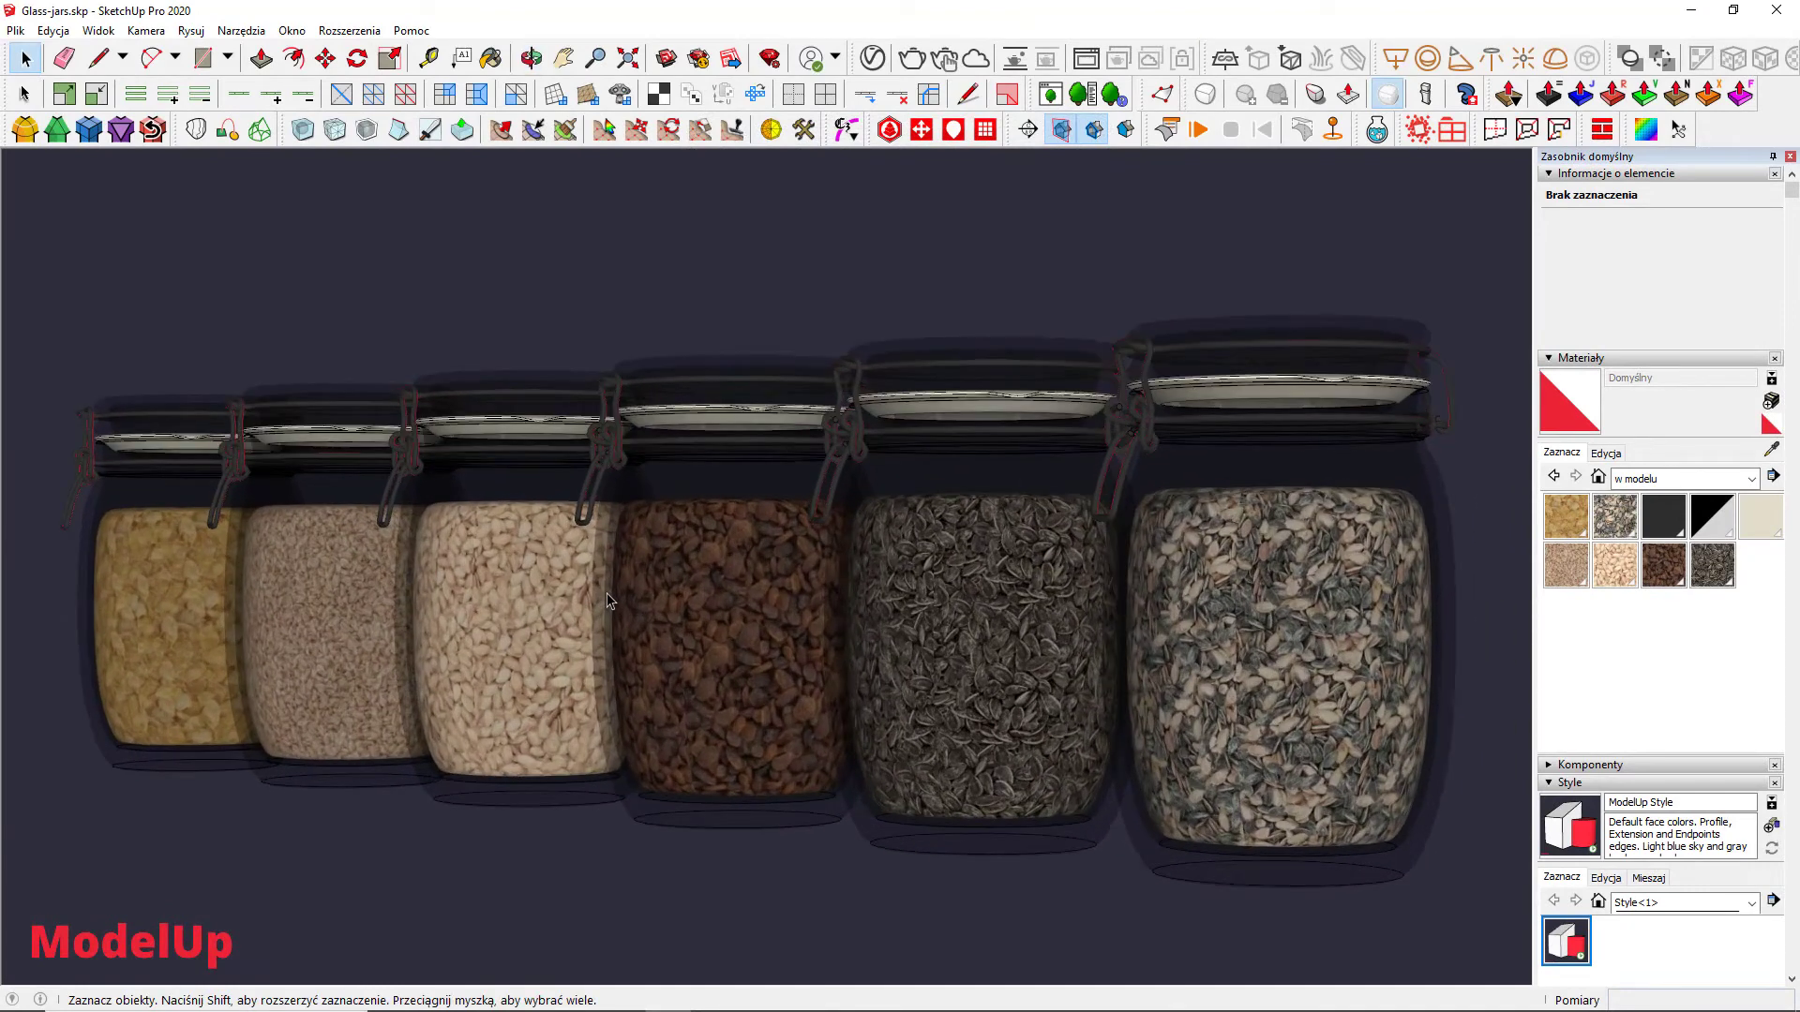
{"action": "left_click", "coordinate": [1016, 58]}
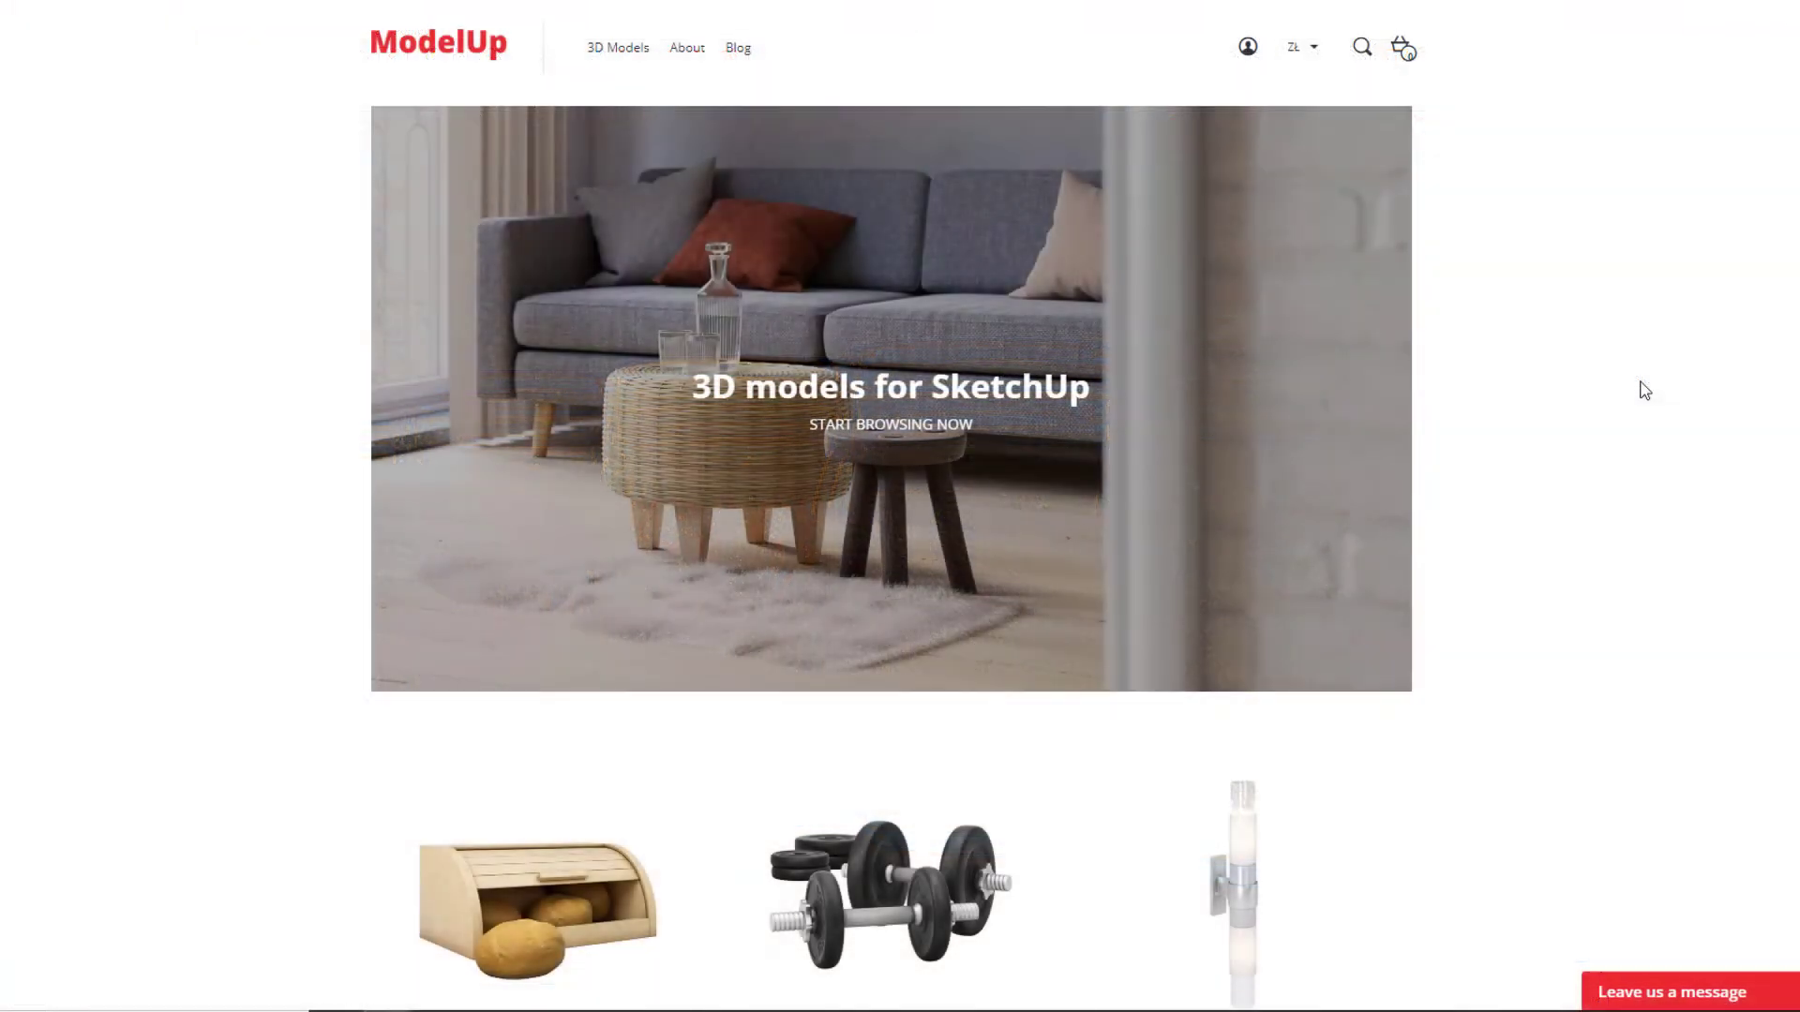
Step: Switch to the ModelUp website, browse all 3D models, view the Bath towels page and return to the catalogue
{"action": "scroll", "coordinate": [1645, 391], "scroll_direction": "down", "scroll_amount": 4}
{"action": "scroll", "coordinate": [1645, 391], "scroll_direction": "down", "scroll_amount": 9}
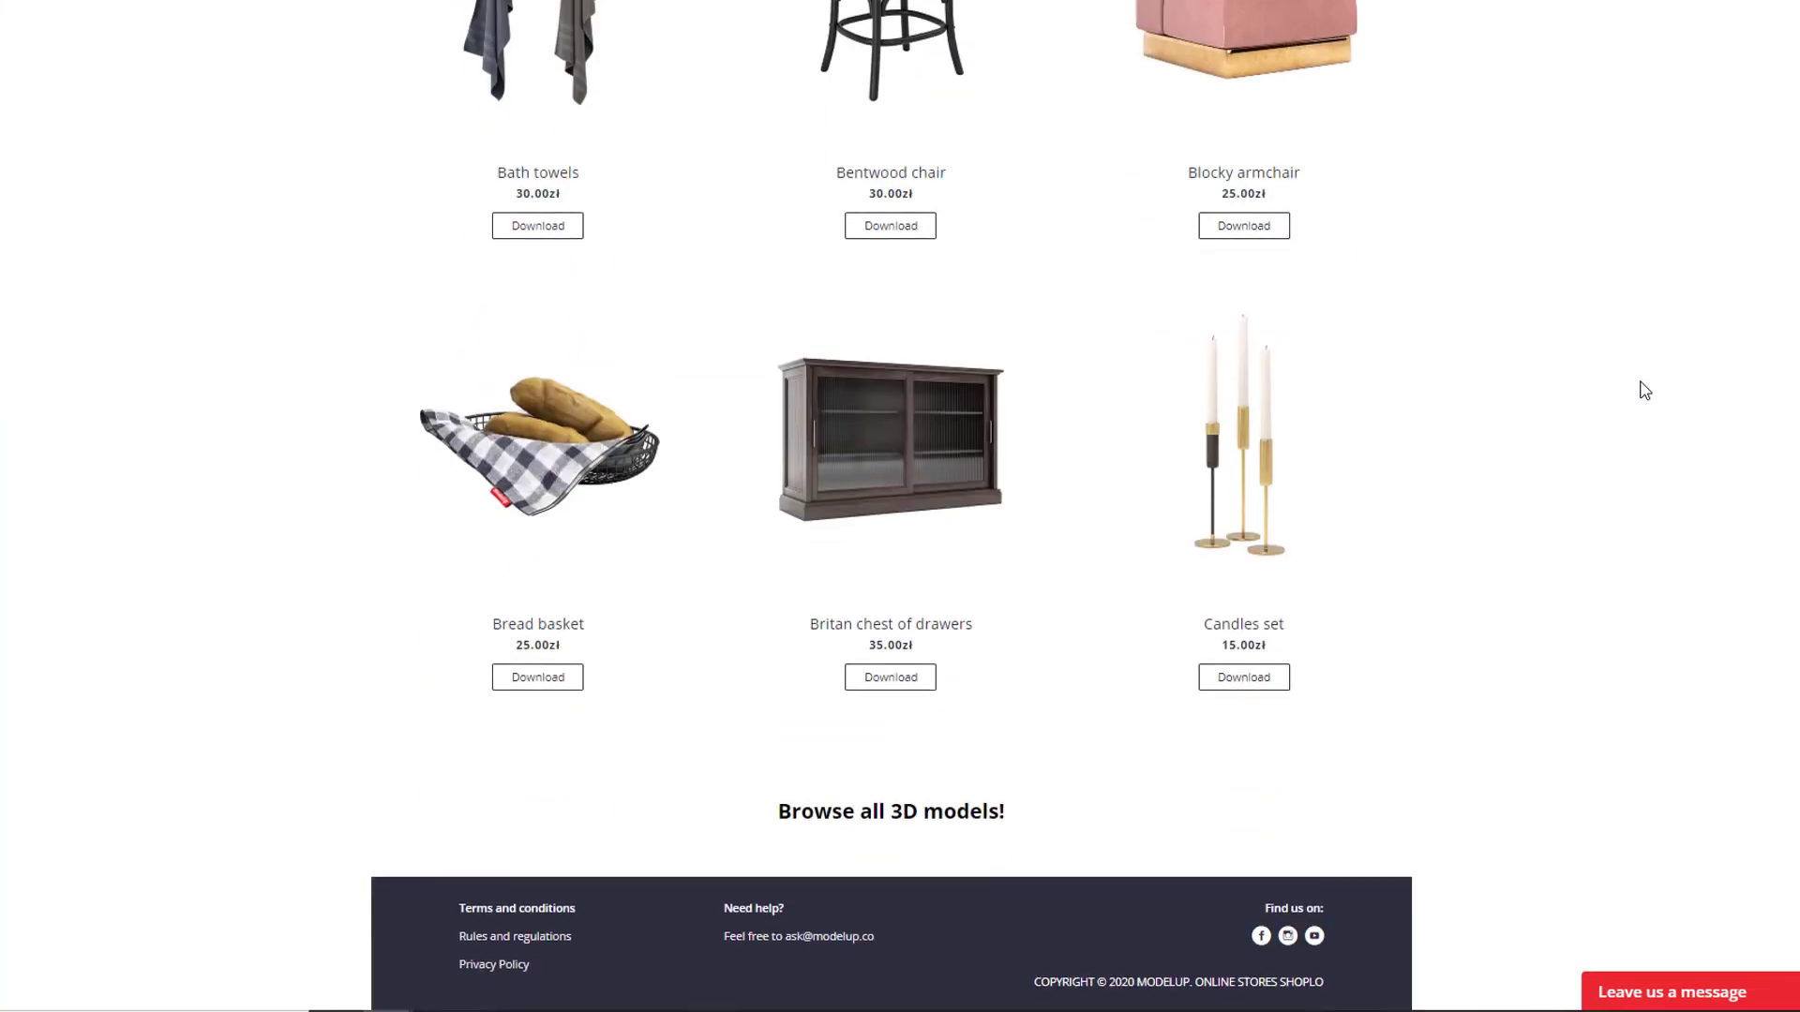
{"action": "left_click", "coordinate": [932, 811]}
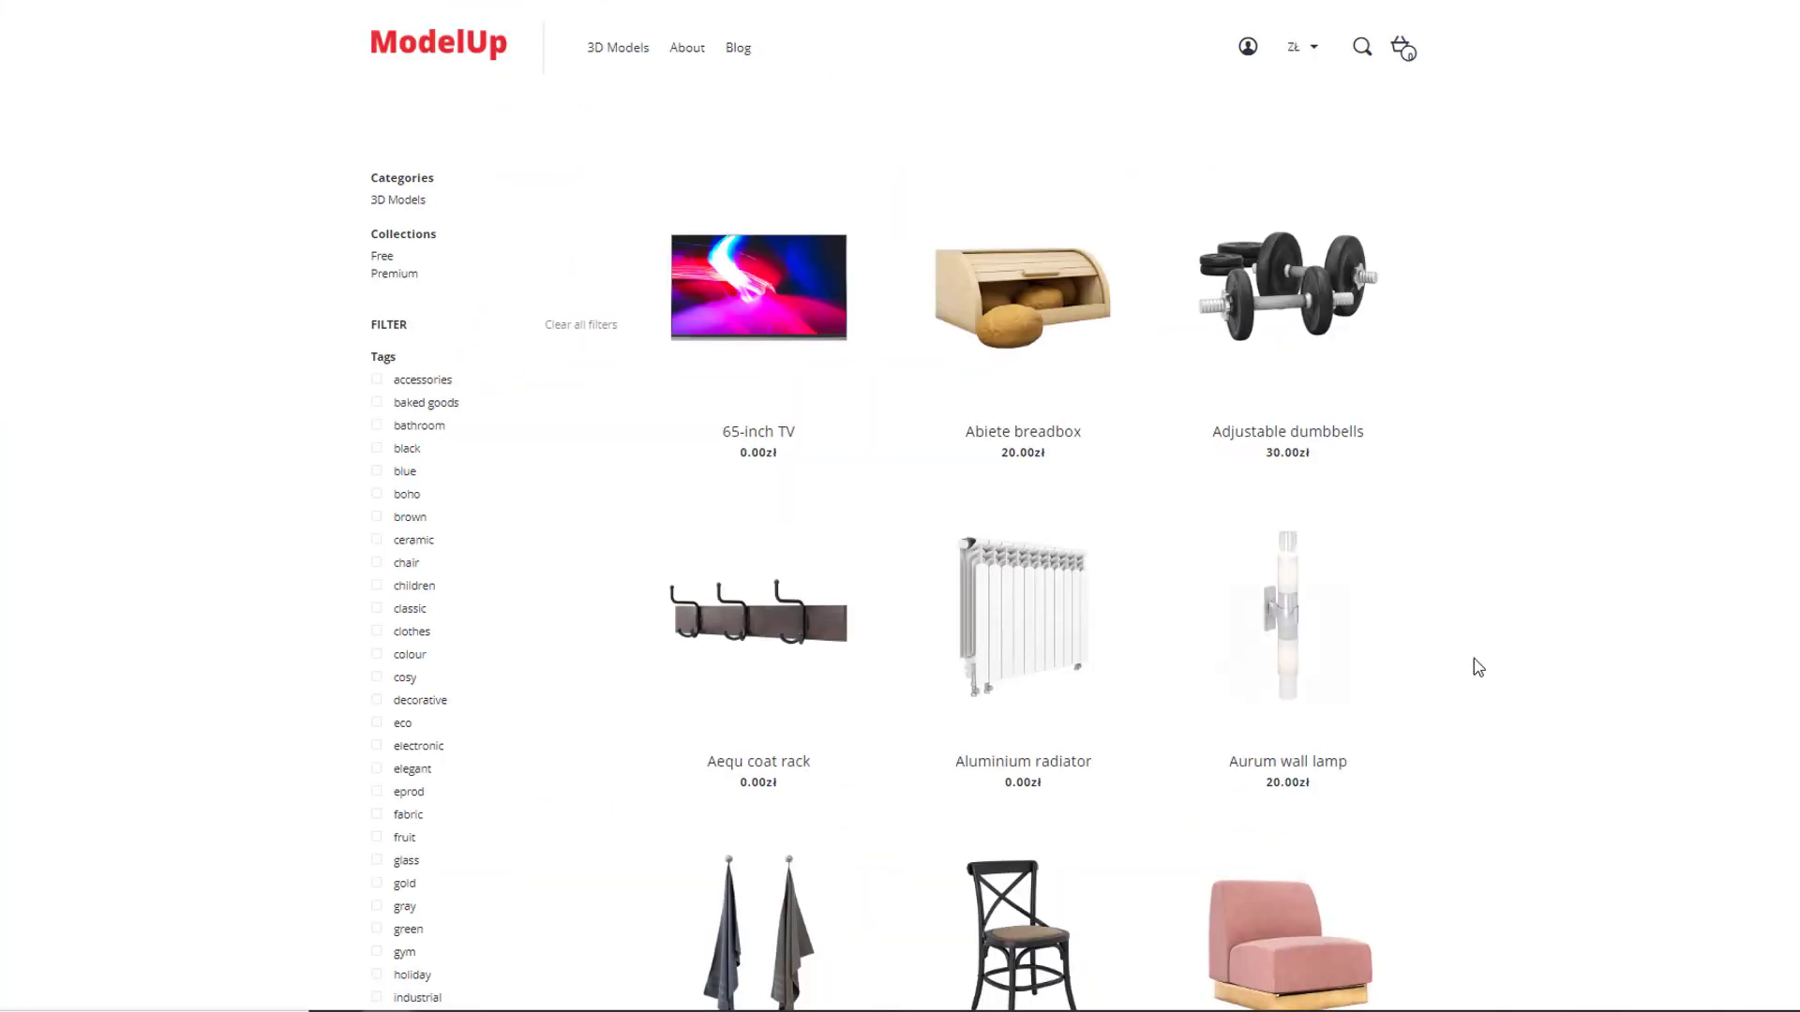
{"action": "scroll", "coordinate": [1487, 655], "scroll_direction": "down", "scroll_amount": 3}
{"action": "scroll", "coordinate": [1490, 659], "scroll_direction": "down", "scroll_amount": 4}
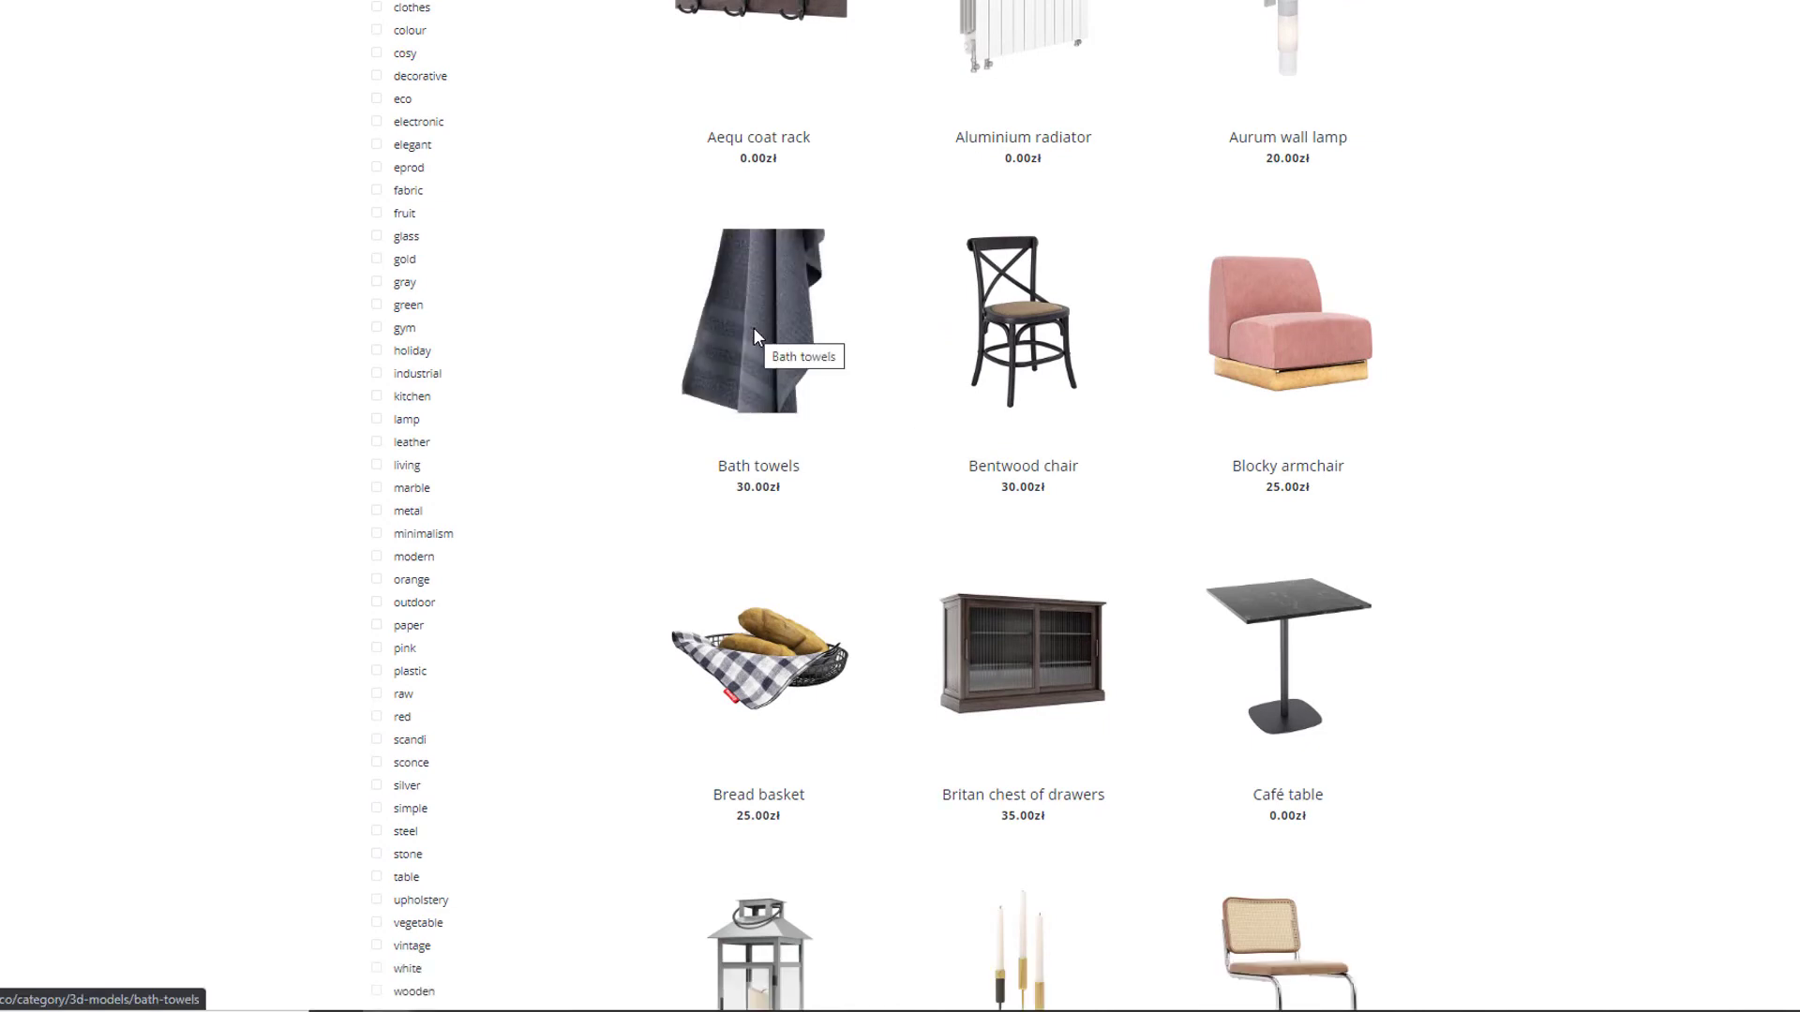
{"action": "left_click", "coordinate": [752, 328]}
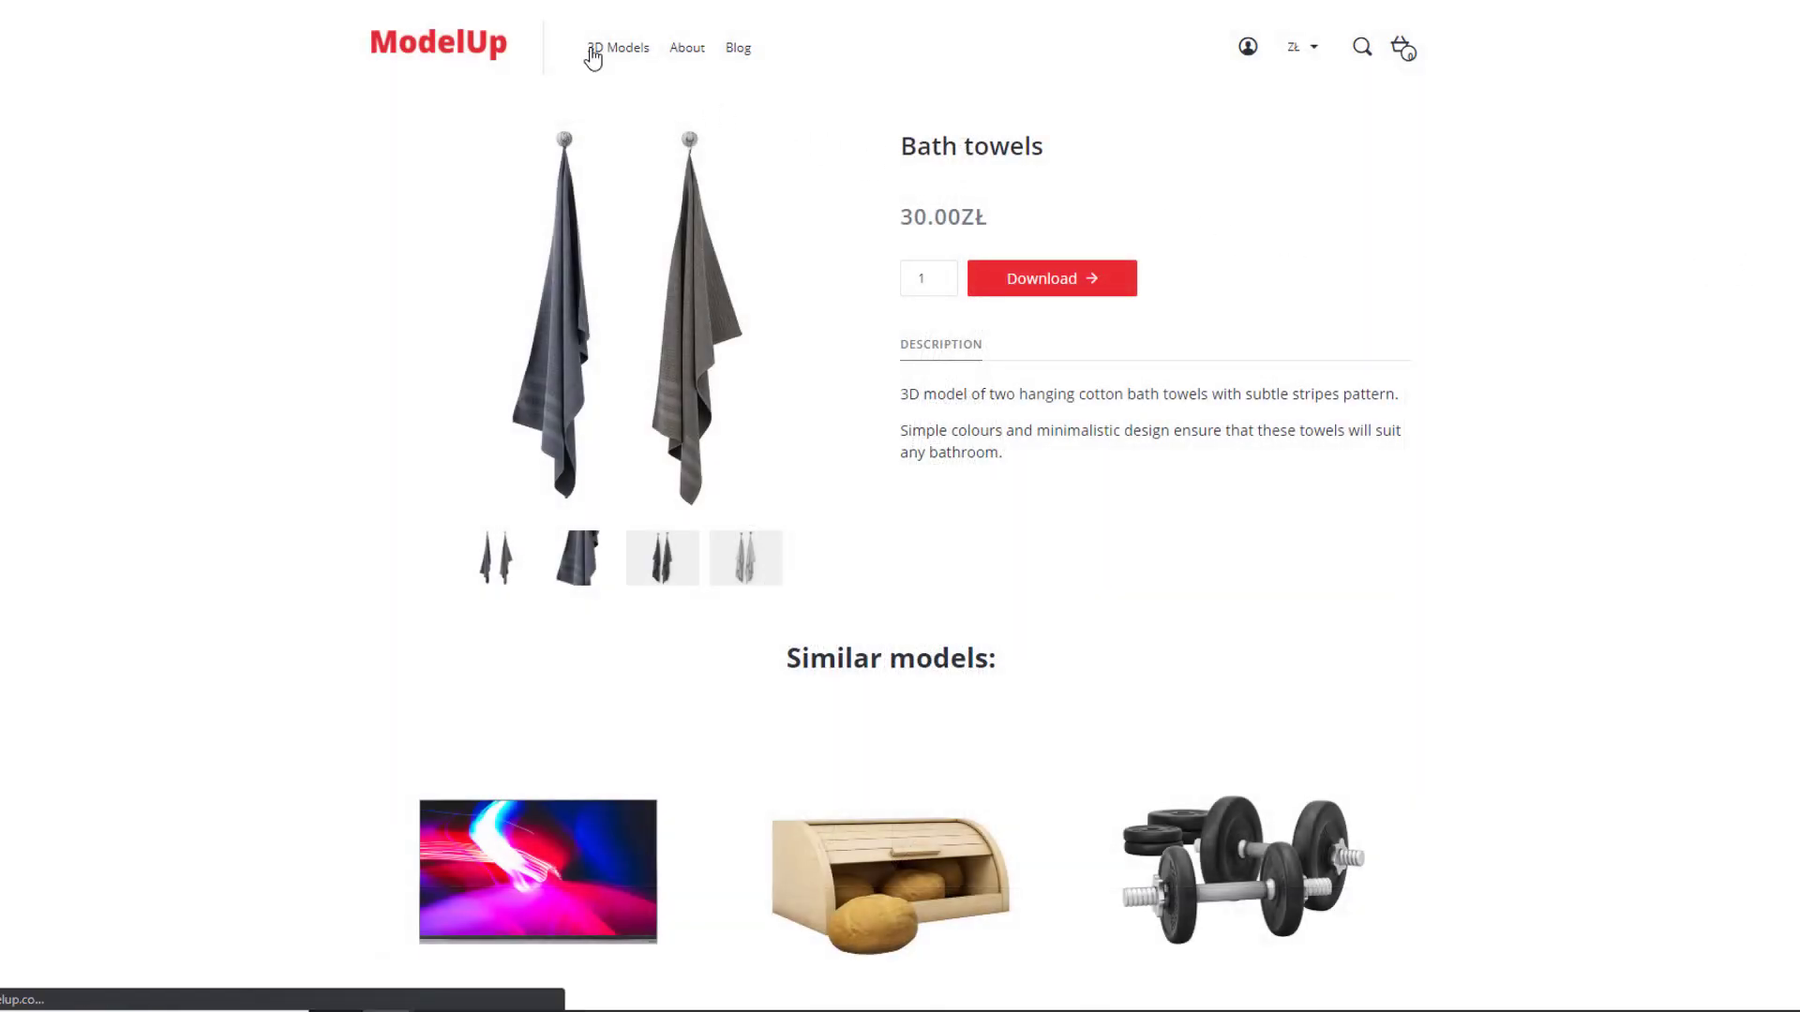
{"action": "scroll", "coordinate": [1623, 313], "scroll_direction": "down", "scroll_amount": 10}
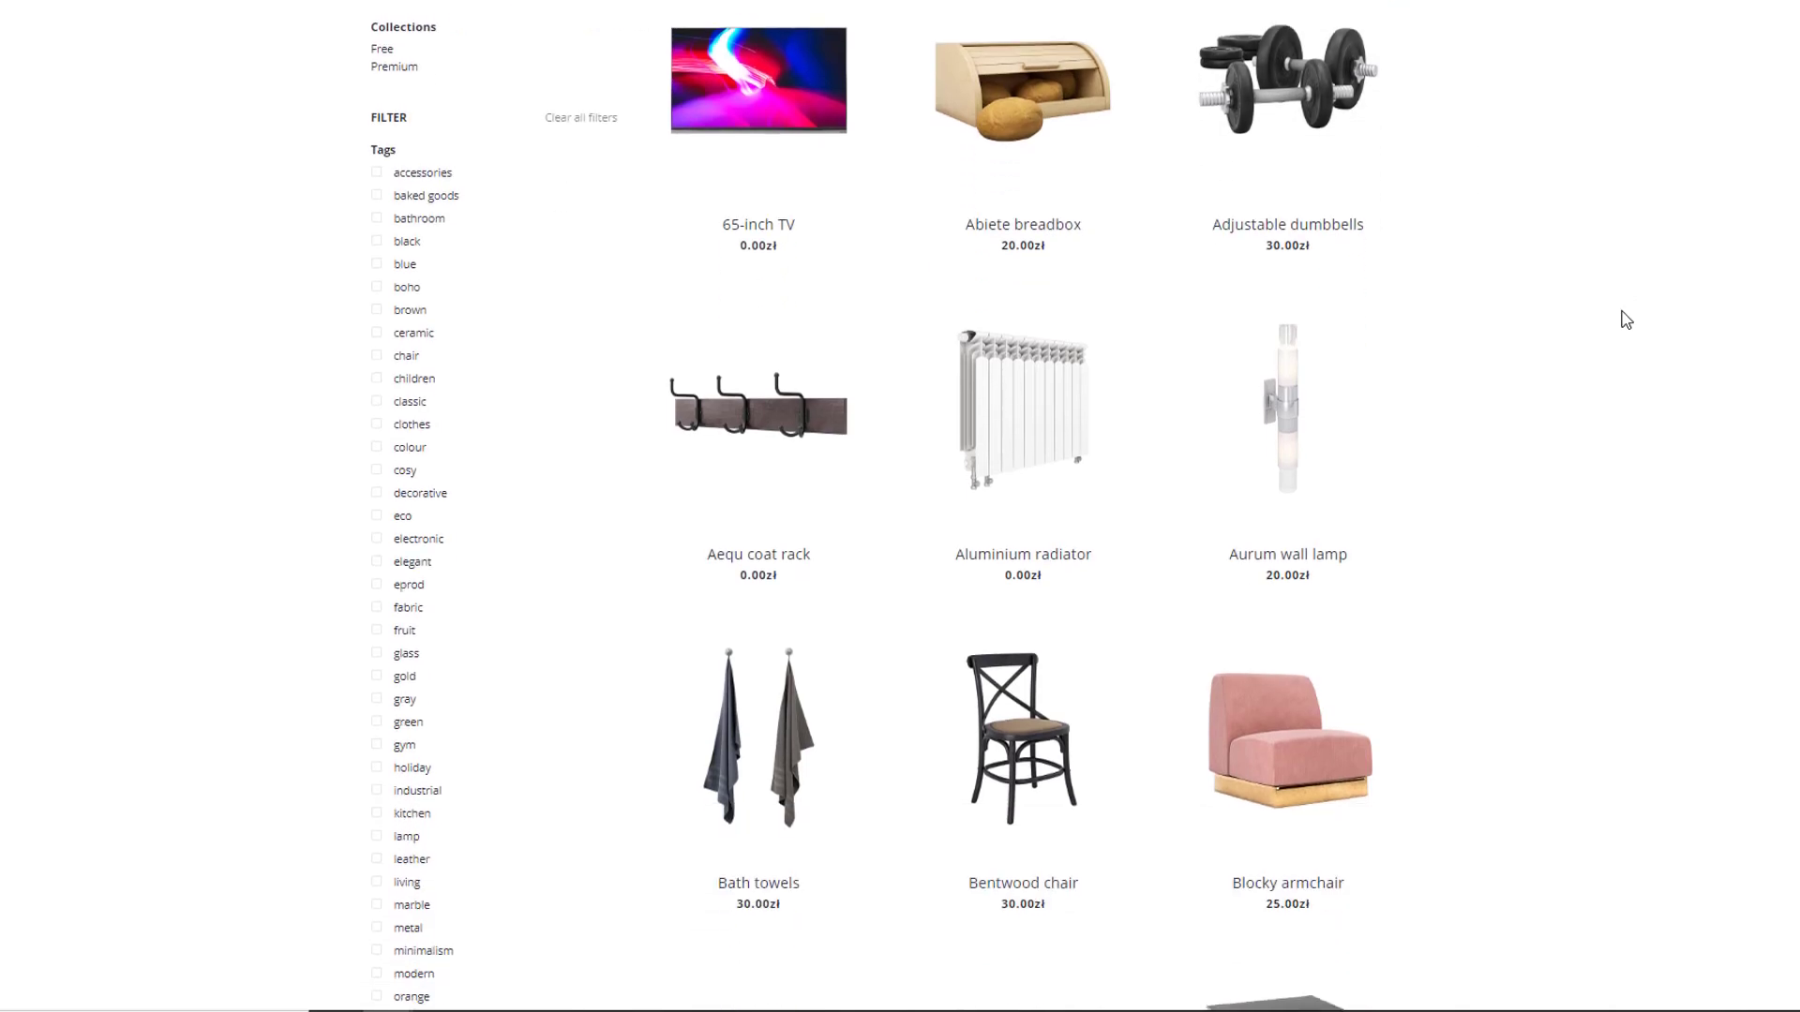